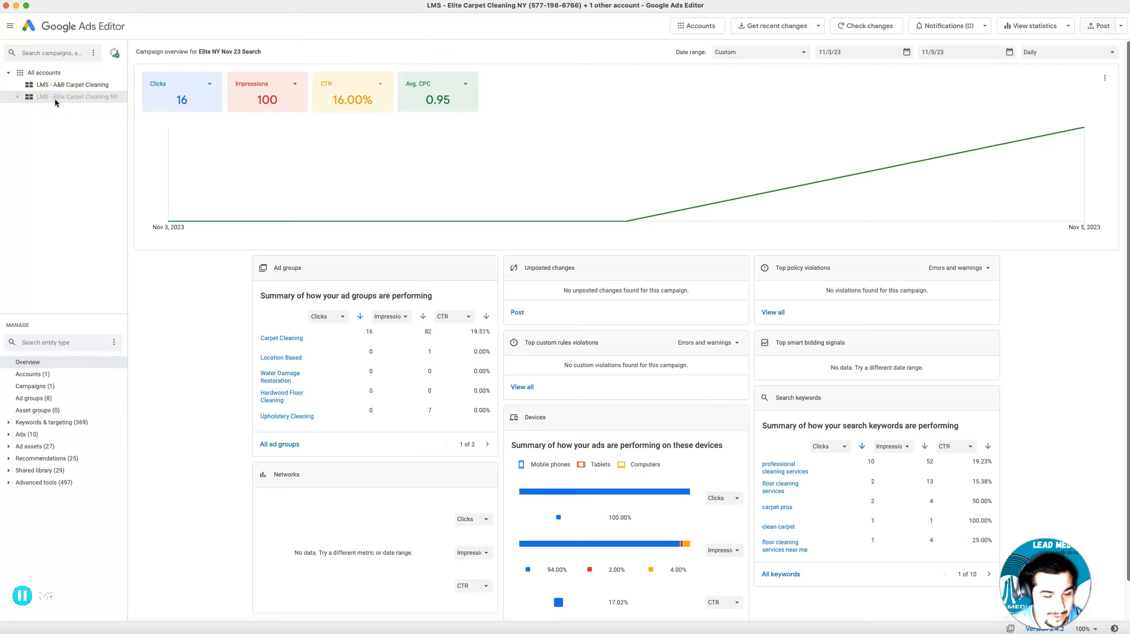
Copy the Elite NY Nov 23 Search campaign from the LMS - Elite Carpet Cleaning NY account
left_click(74, 124)
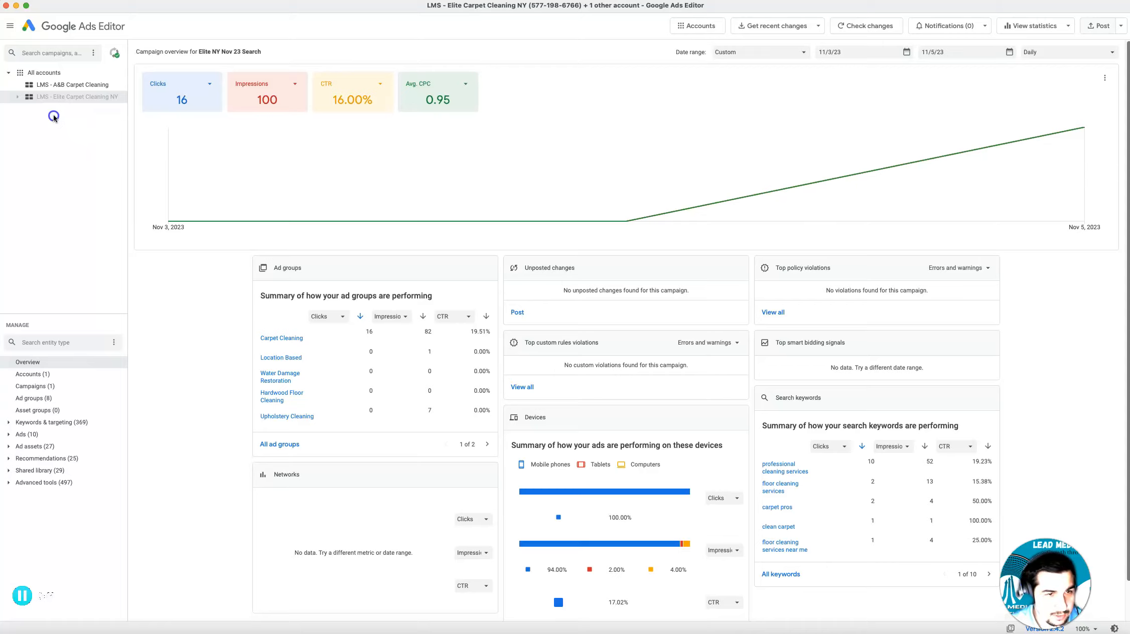
left_click(68, 97)
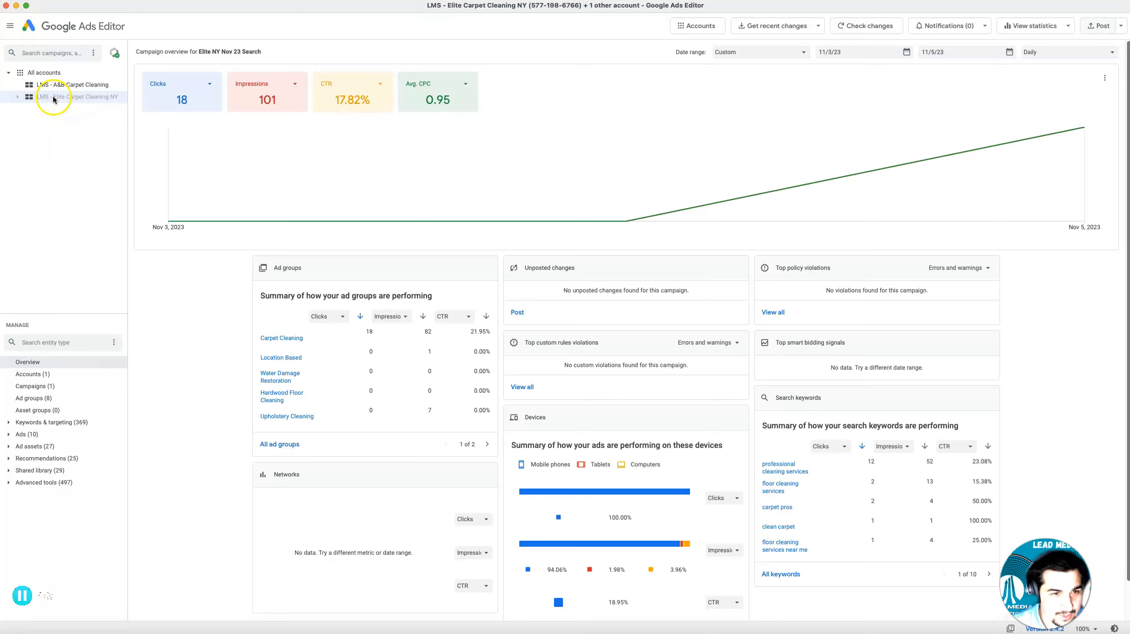
left_click(33, 390)
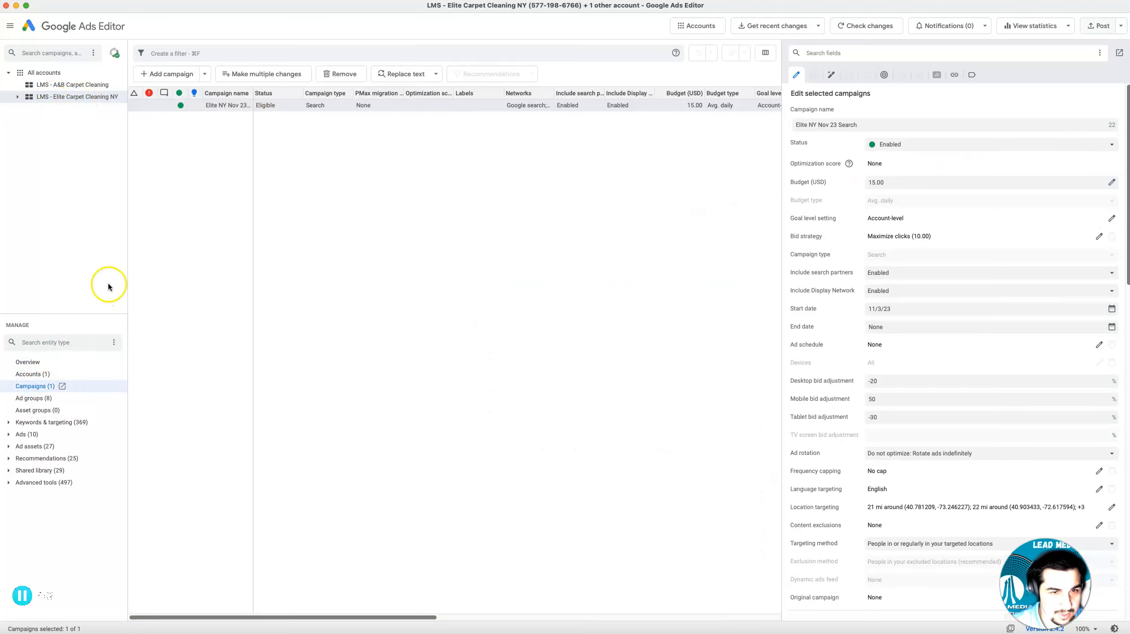
right_click(210, 108)
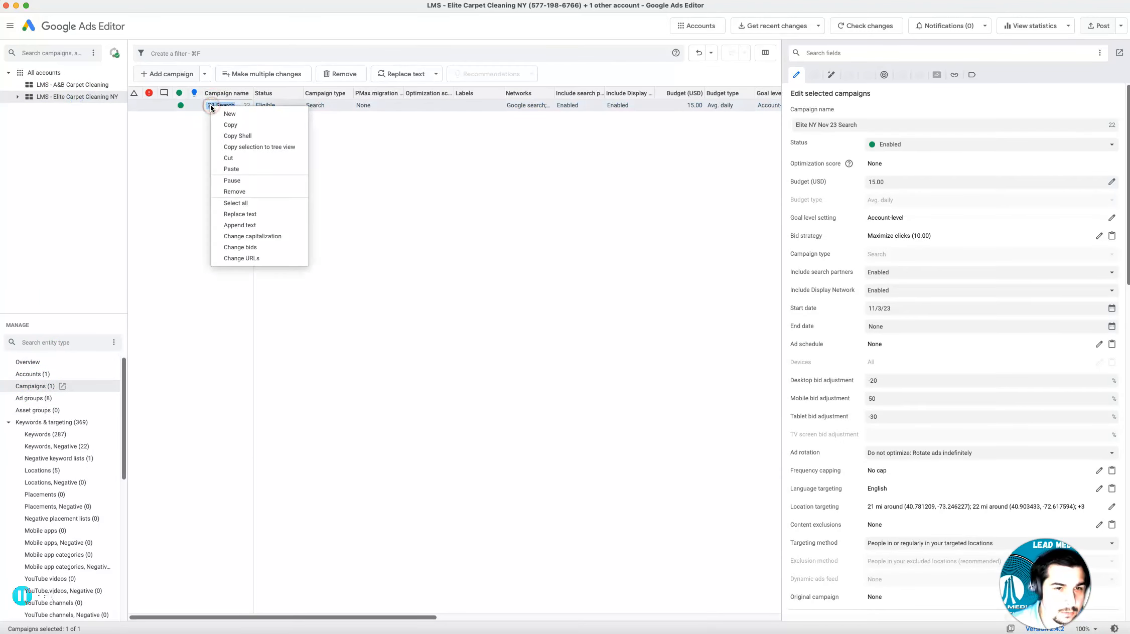
left_click(230, 124)
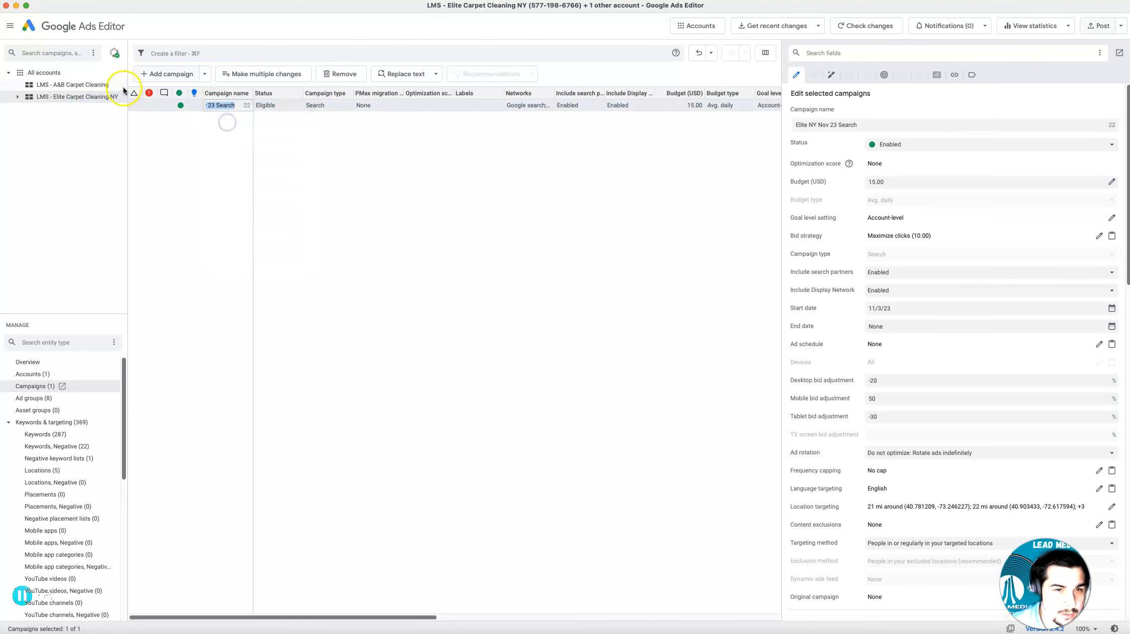
left_click(276, 130)
left_click(260, 108)
right_click(260, 108)
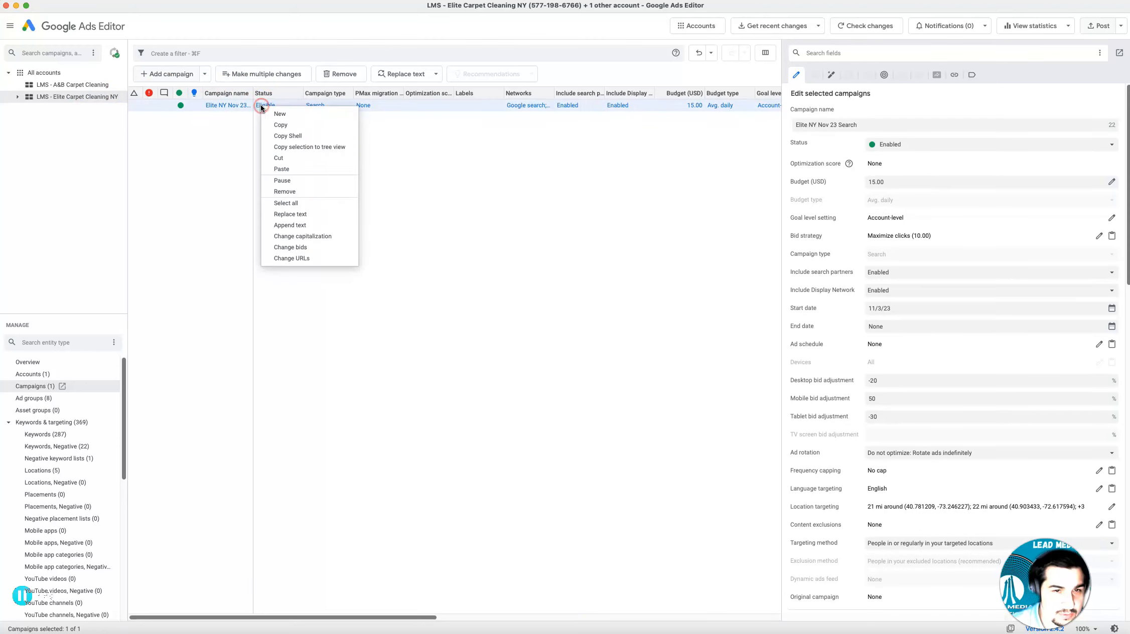
left_click(286, 127)
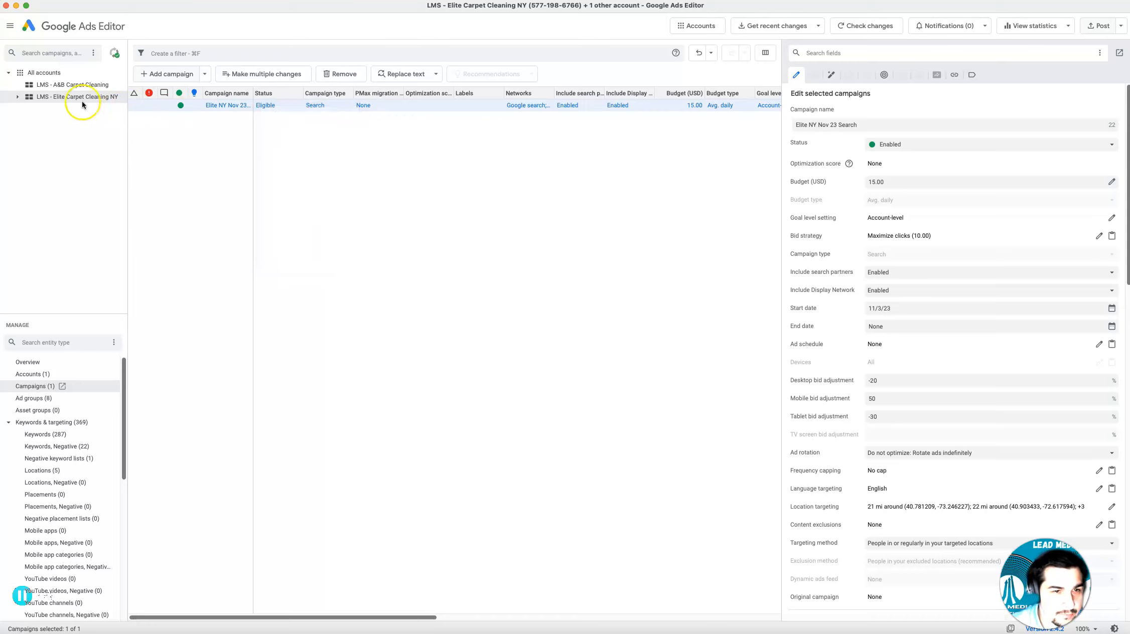
Paste the copied campaign into the LMS - A&B Carpet Cleaning account, accepting that negative keyword lists are left out
left_click(62, 87)
right_click(204, 123)
left_click(222, 143)
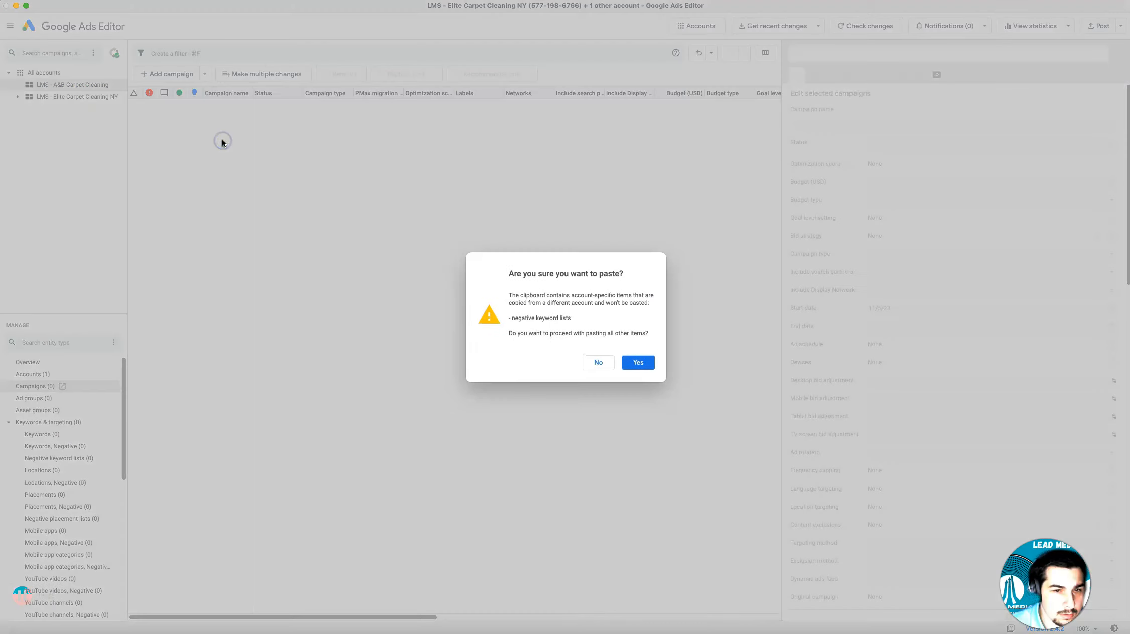
left_click(638, 362)
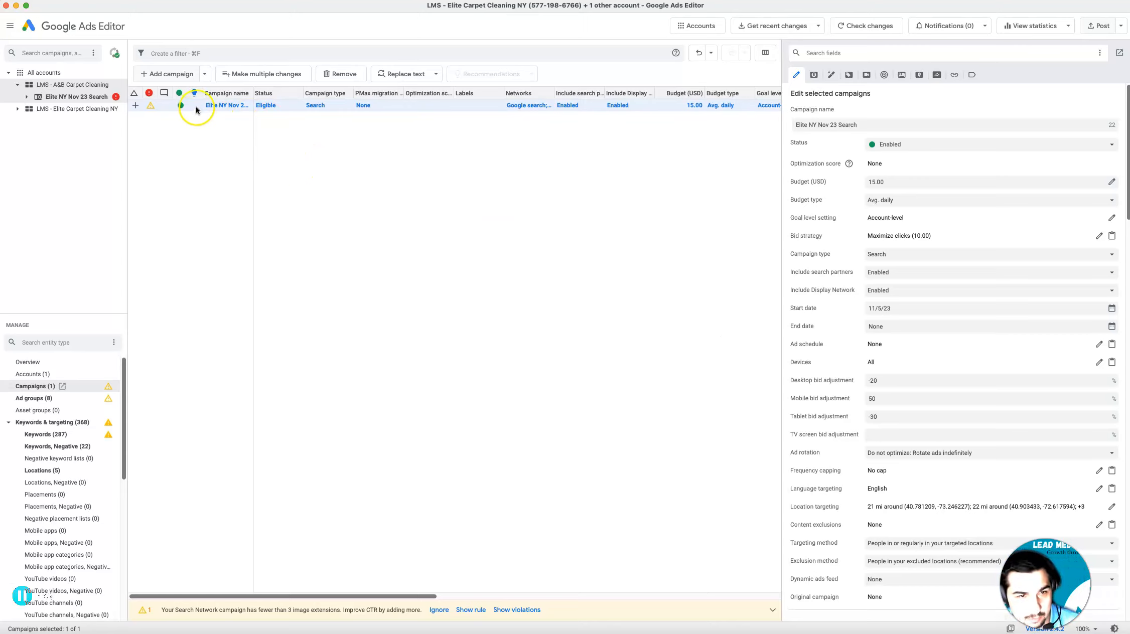
Rename the pasted campaign to A&B Carpet Cleaning Nov 23 Search and review its remaining settings
left_click(816, 124)
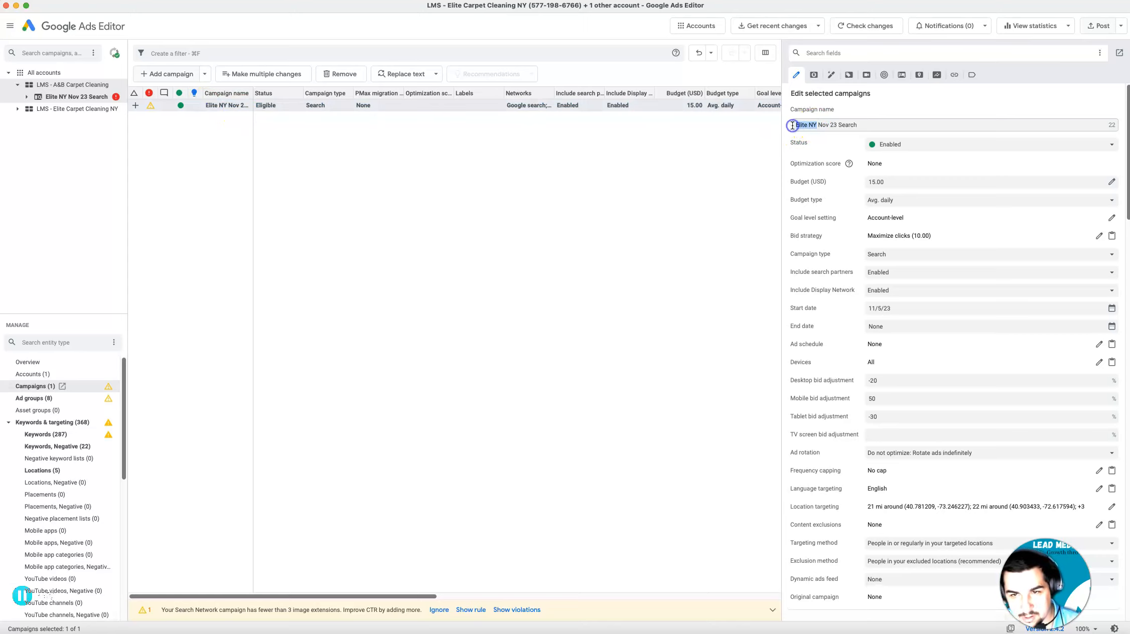
type("A&B Carpet Cleaning")
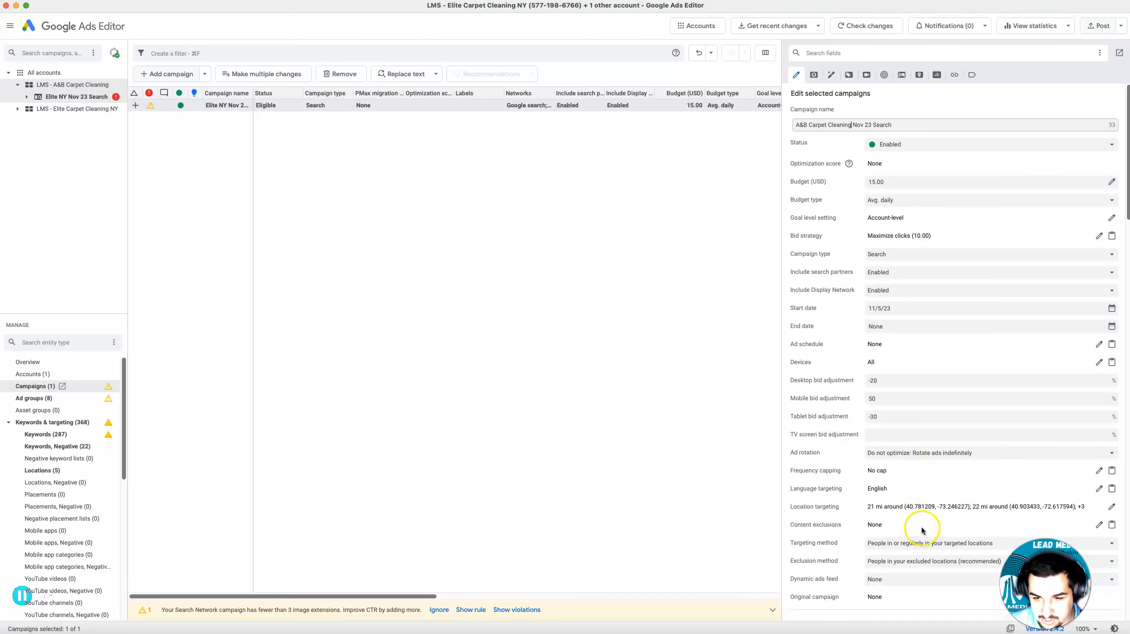
scroll(910, 533, "down", 3)
scroll(908, 531, "down", 3)
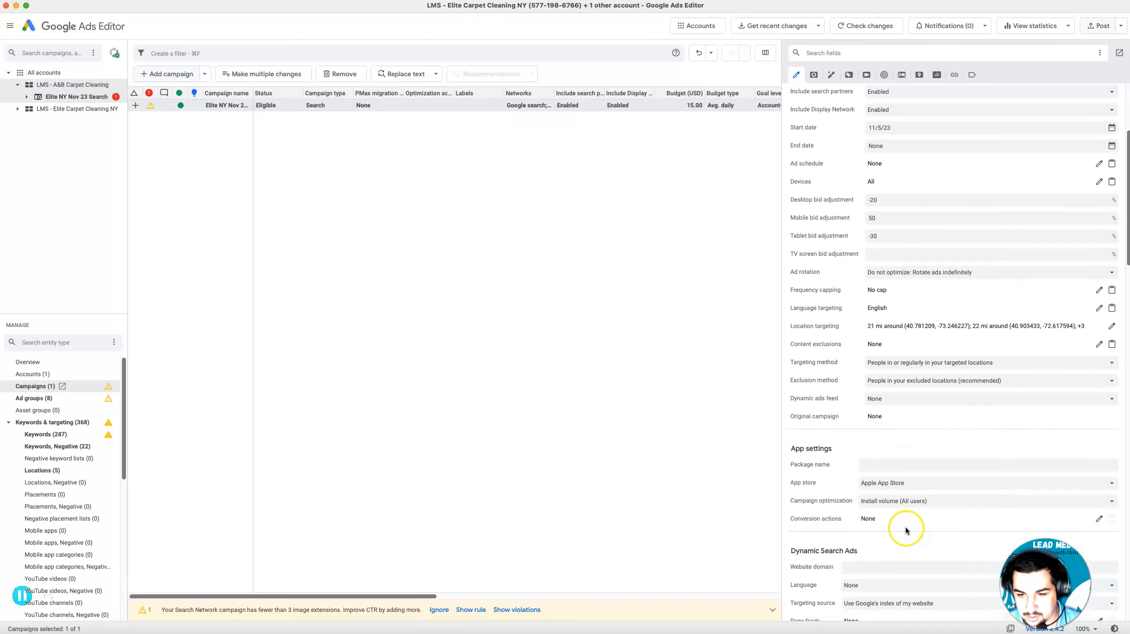
scroll(917, 541, "down", 2)
scroll(918, 540, "down", 3)
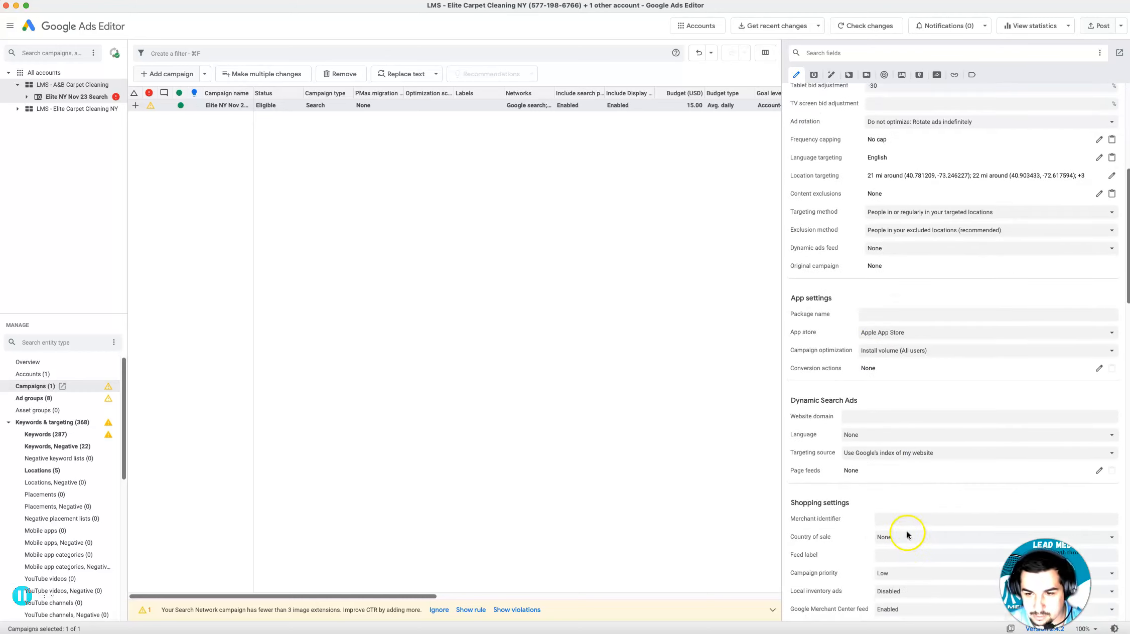
scroll(859, 463, "up", 10)
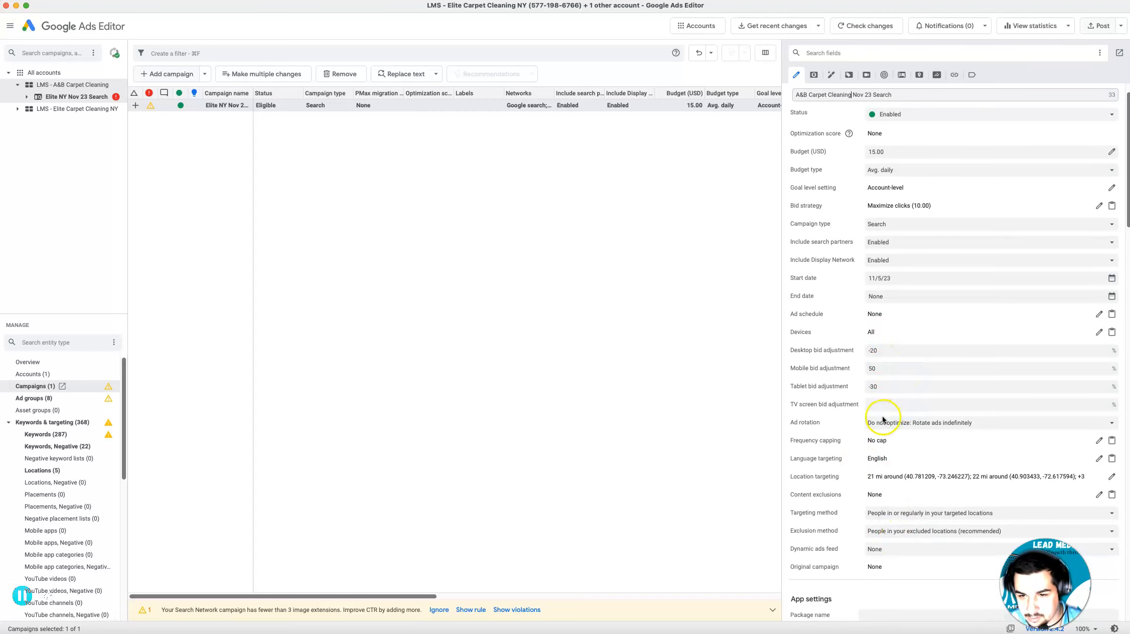
scroll(896, 392, "up", 1)
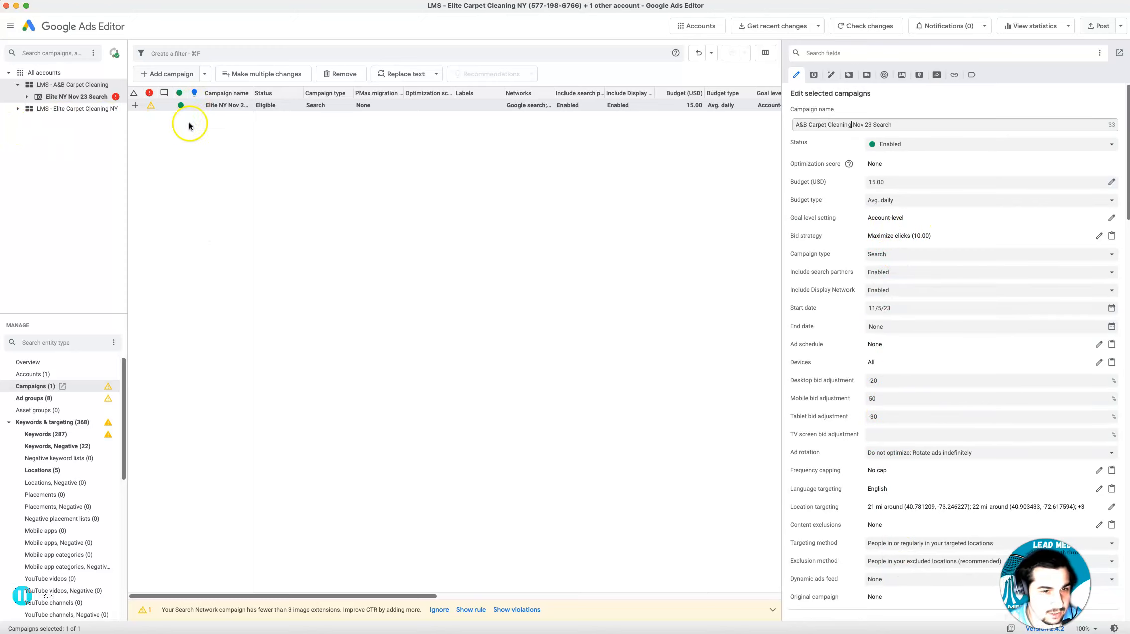
Set the Location Based ad group's ad rotation to "Do not optimize: Rotate ads indefinitely" and review its targeting settings
left_click(37, 399)
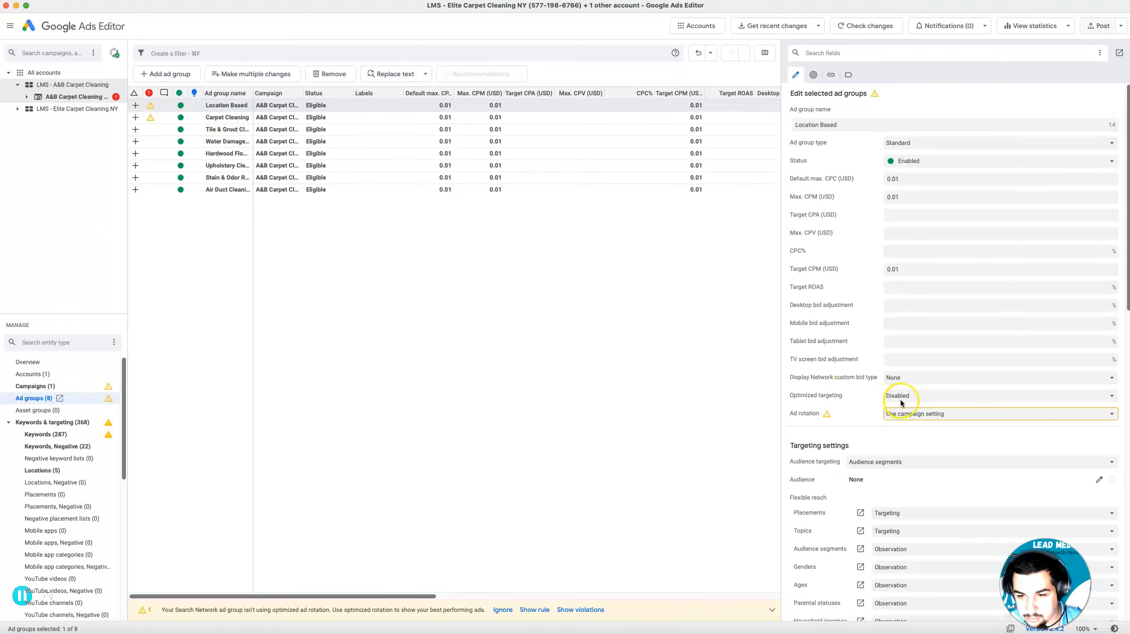
left_click(958, 415)
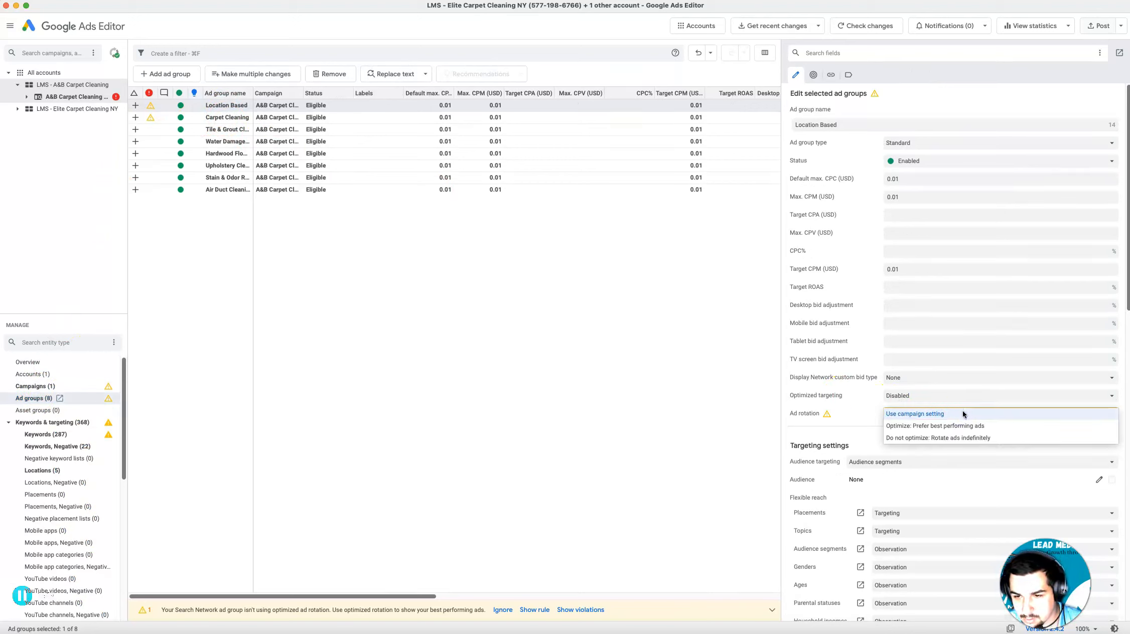
left_click(951, 437)
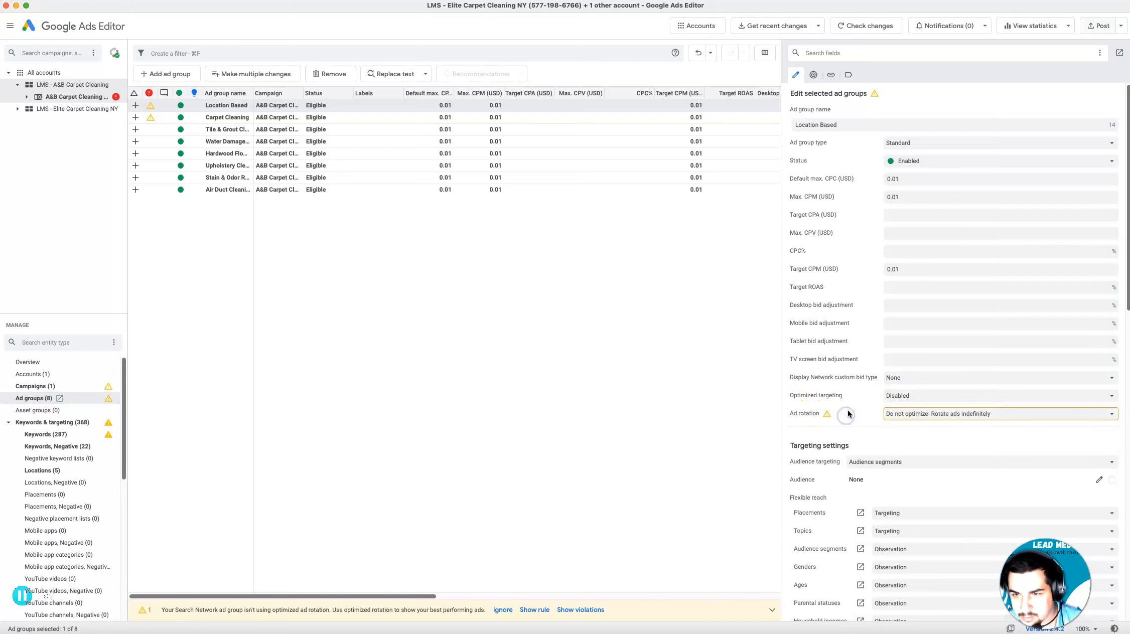
scroll(848, 413, "down", 7)
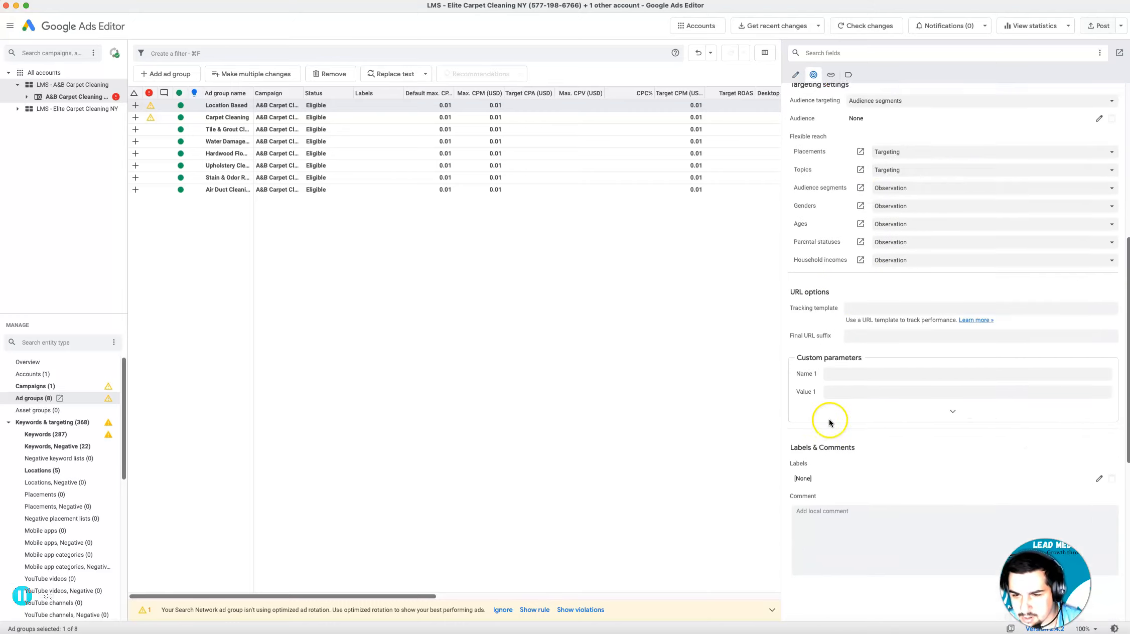
scroll(829, 423, "down", 1)
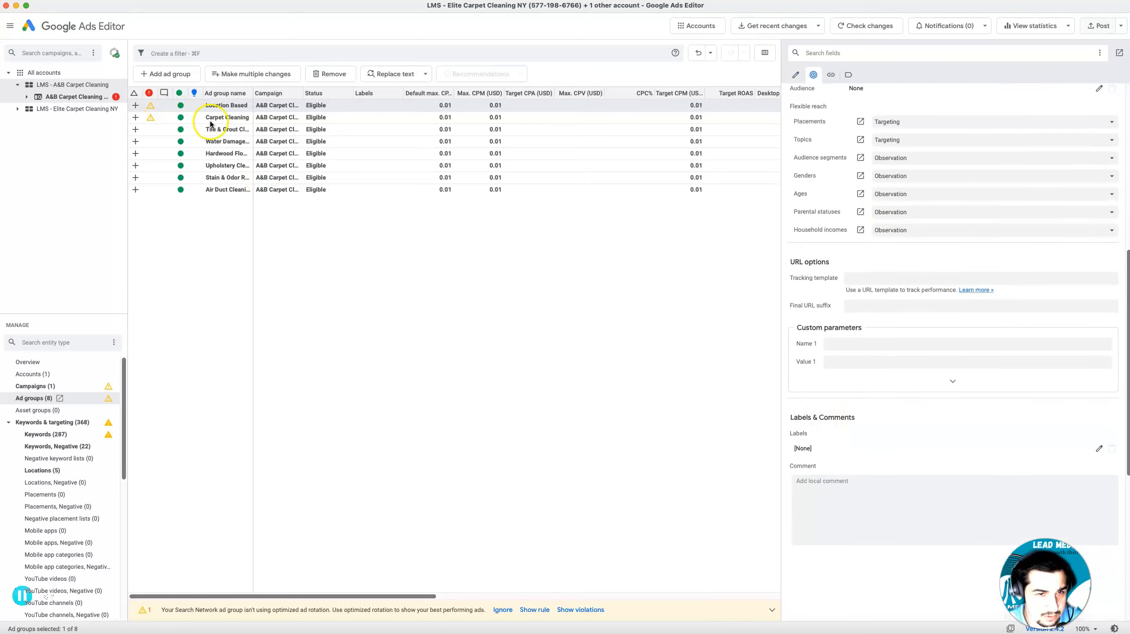
Set the Carpet Cleaning ad group's ad rotation to "Do not optimize: Rotate ads indefinitely" and review its URL and targeting settings
left_click(210, 120)
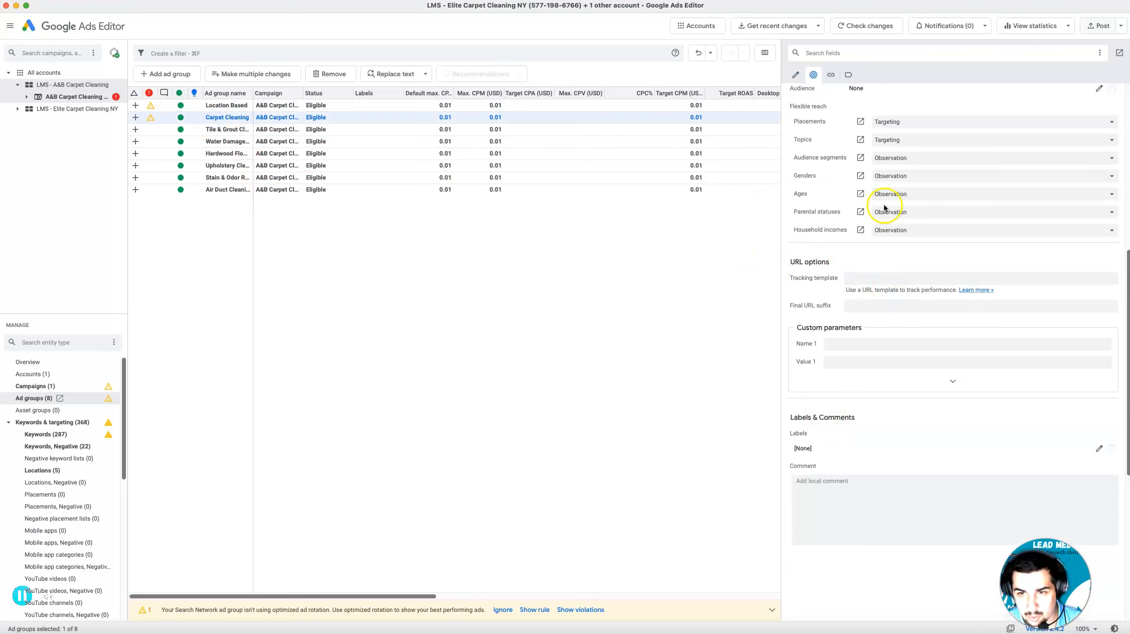
scroll(878, 221, "up", 7)
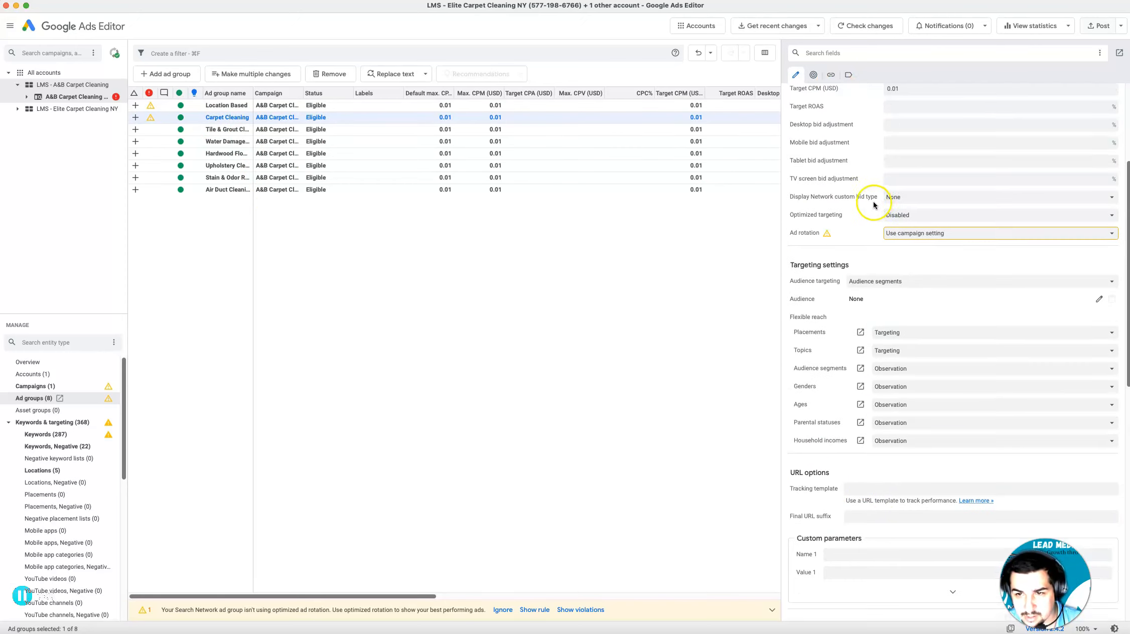
left_click(923, 233)
left_click(922, 255)
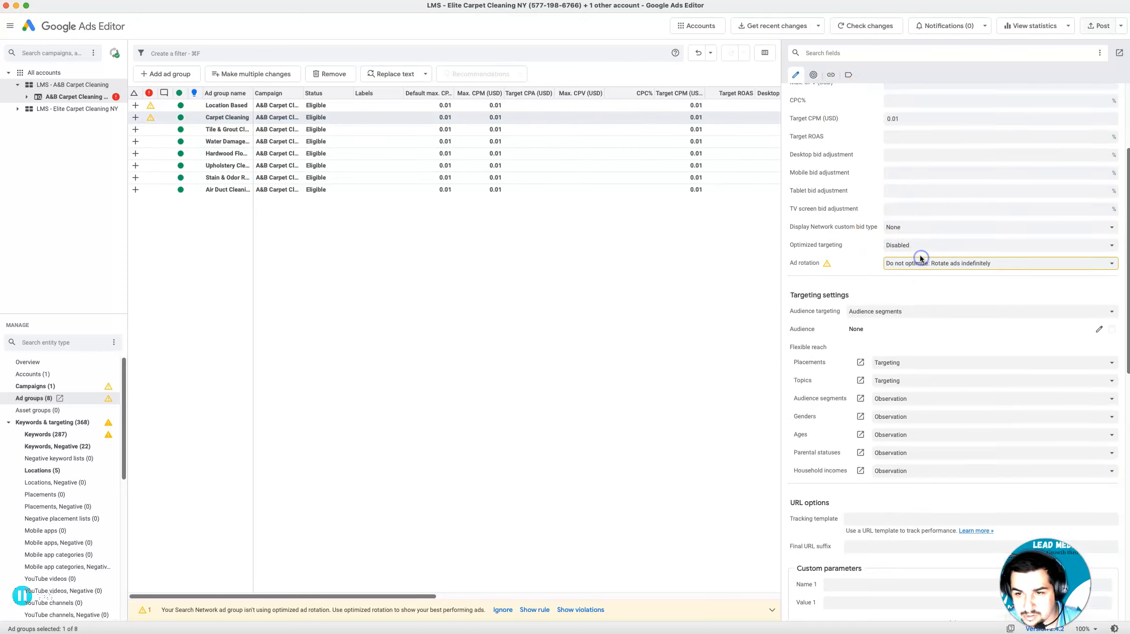
scroll(922, 259, "up", 5)
left_click(828, 75)
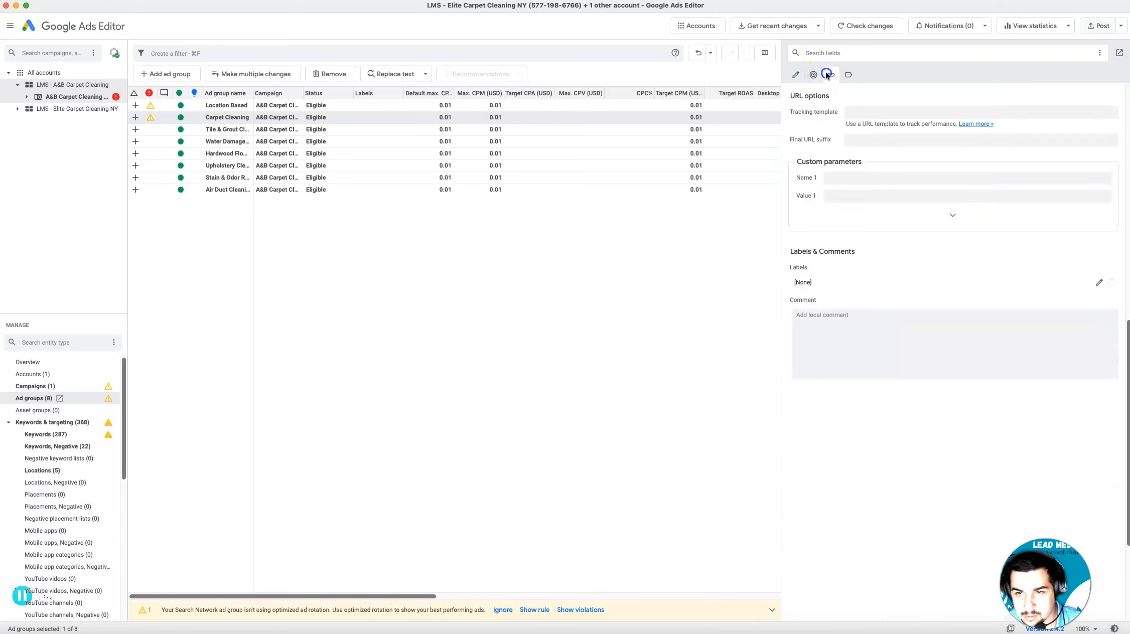
left_click(814, 75)
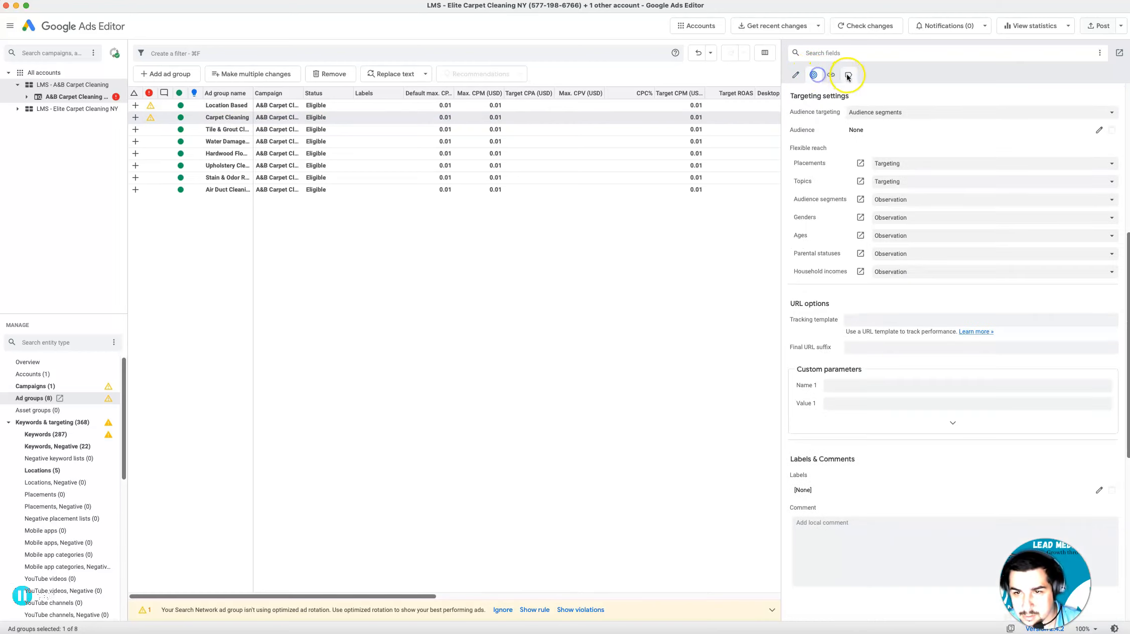
left_click(795, 76)
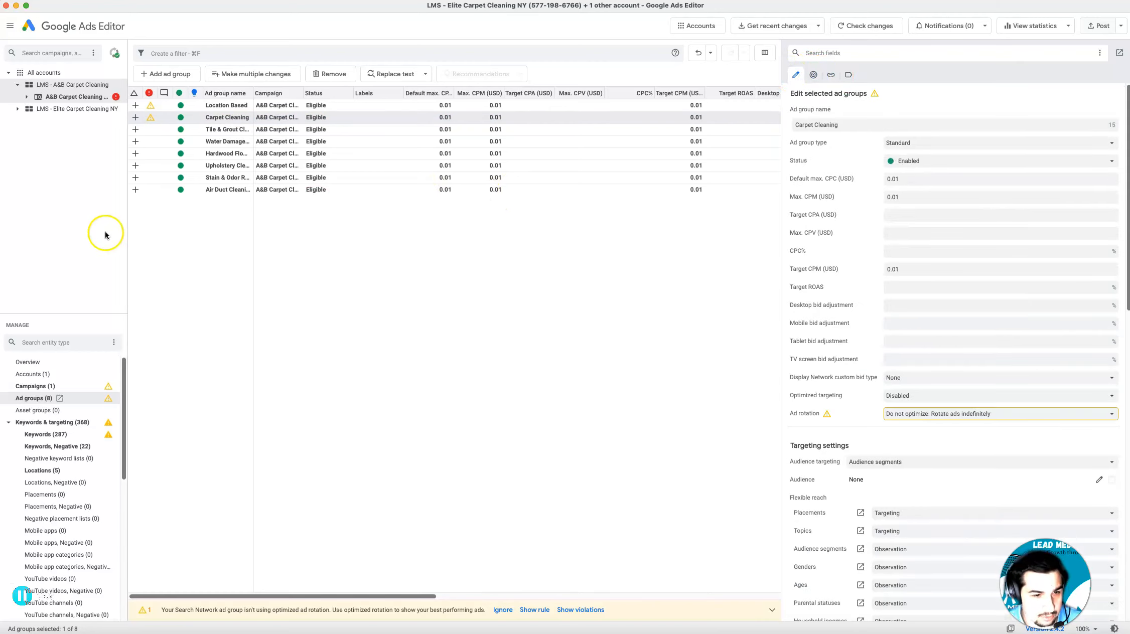
Open the A&B campaign's responsive search ads and look through the other ad types
left_click(34, 399)
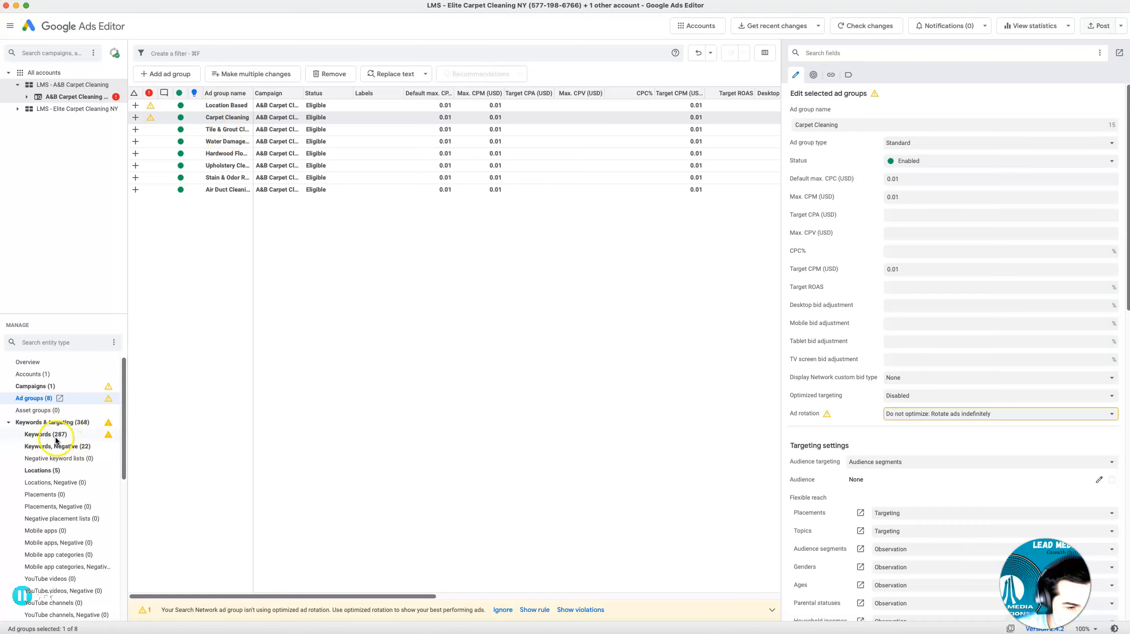
scroll(43, 474, "down", 10)
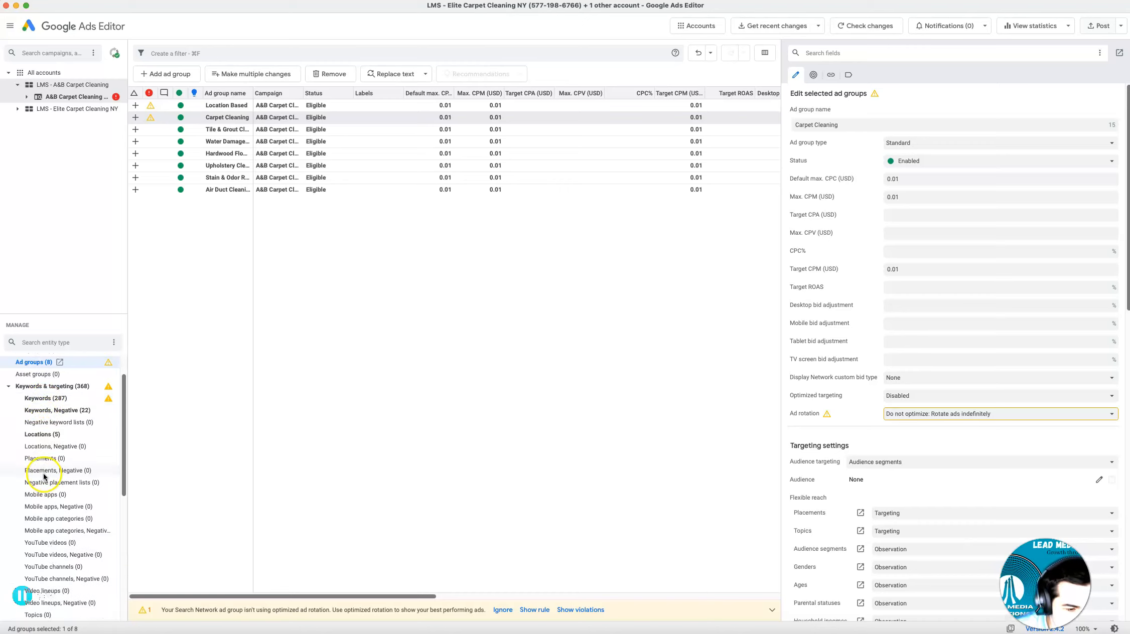
scroll(45, 480, "down", 4)
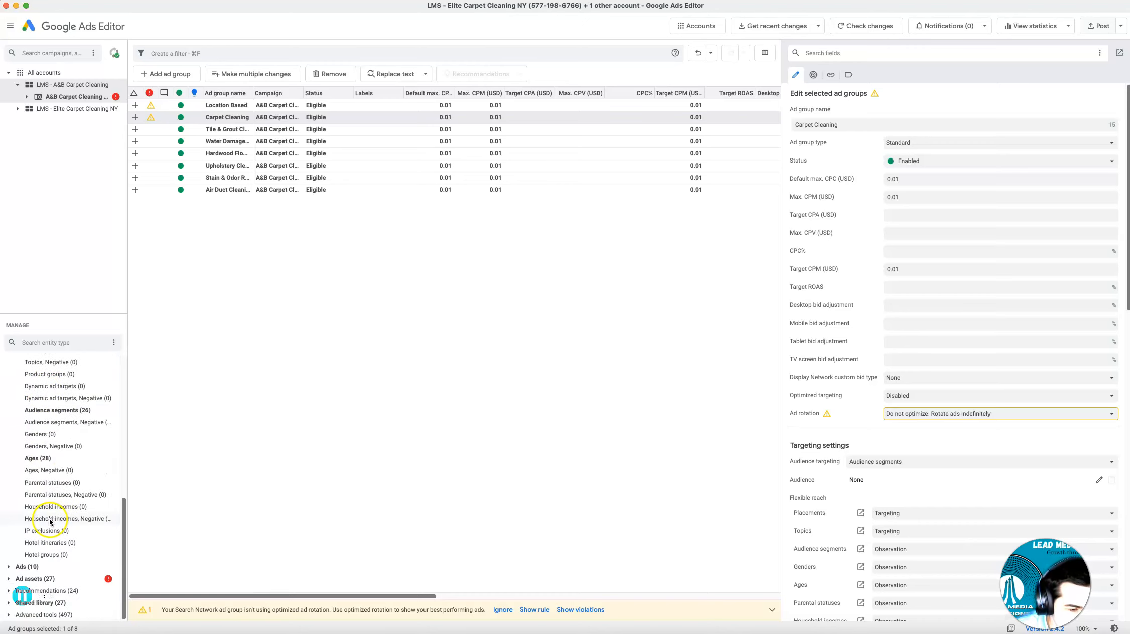
left_click(33, 568)
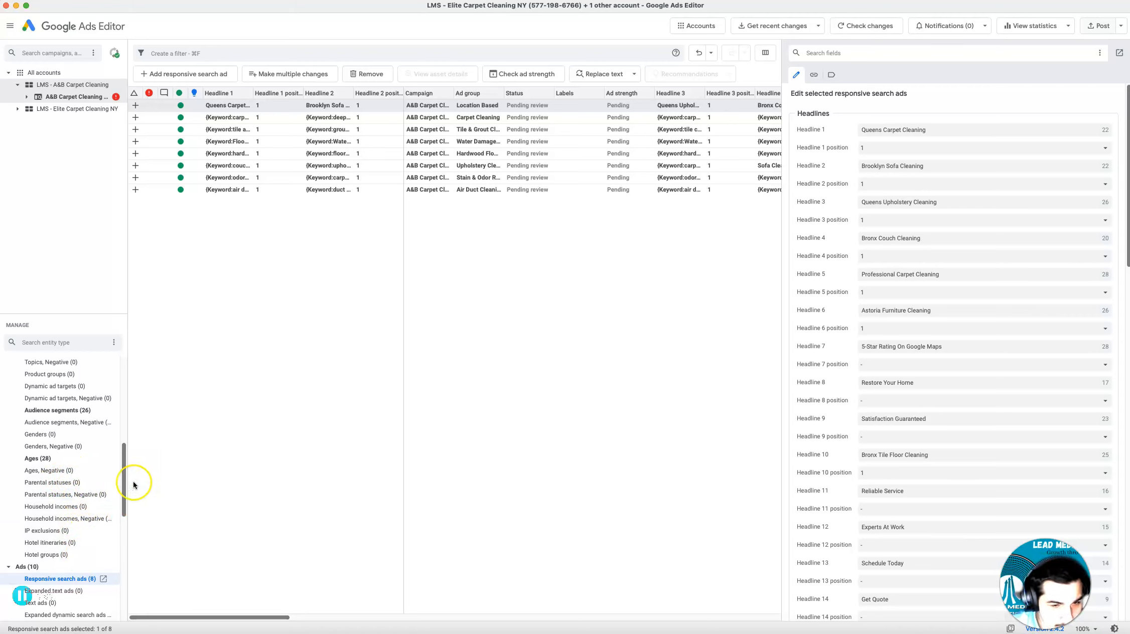
scroll(58, 547, "down", 5)
scroll(60, 547, "down", 5)
scroll(63, 539, "down", 3)
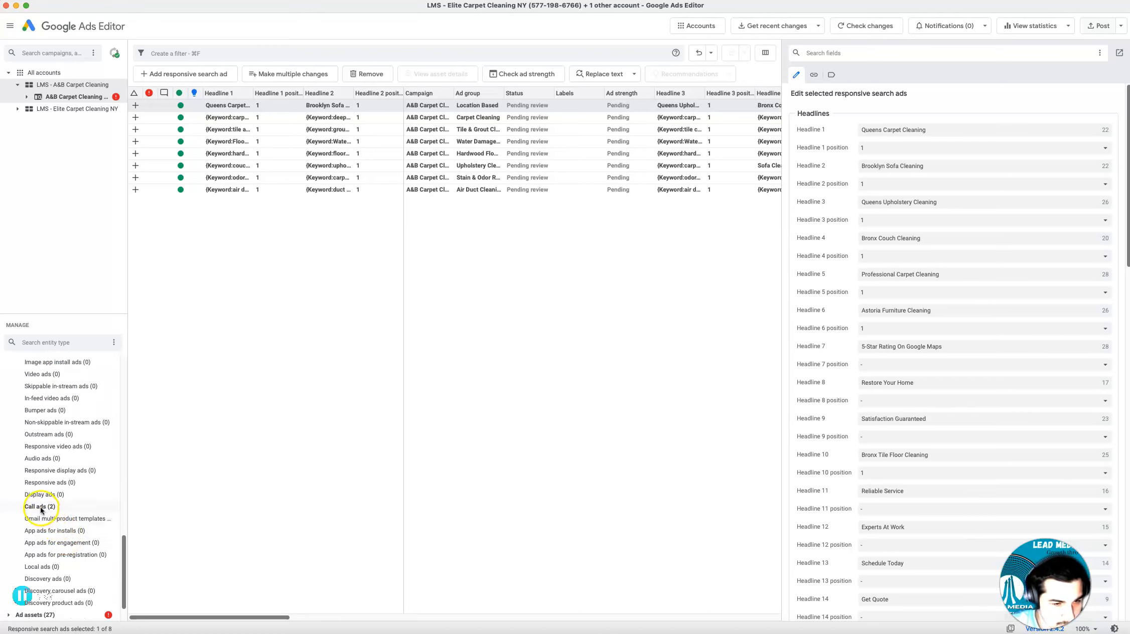
scroll(69, 573, "down", 3)
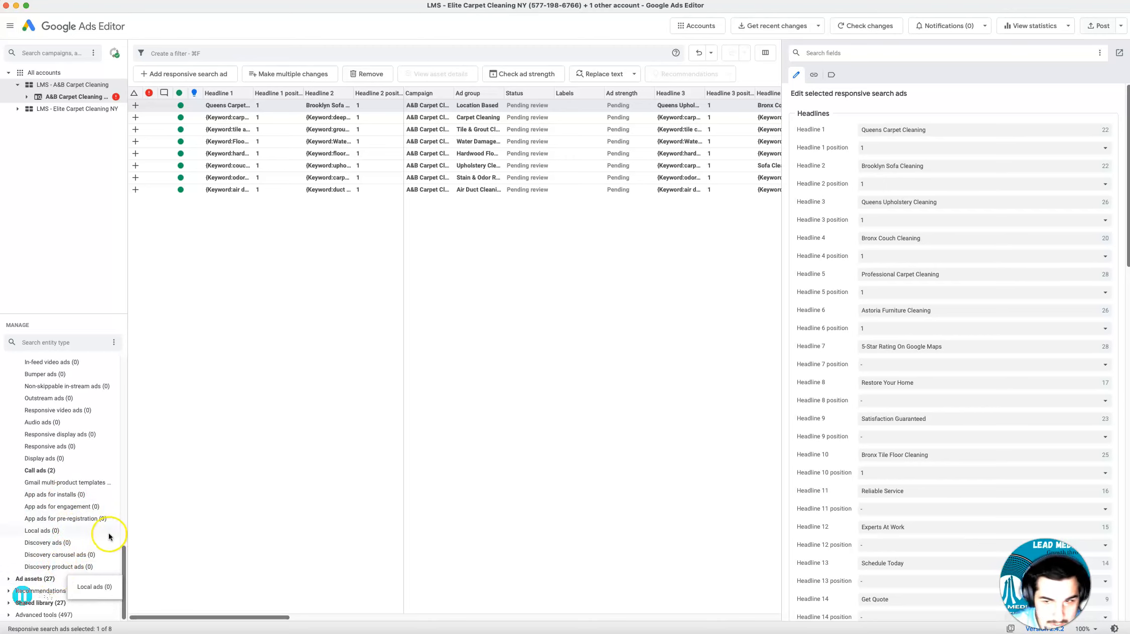
Clear the final URL of the Location Based responsive search ad
scroll(916, 429, "down", 1)
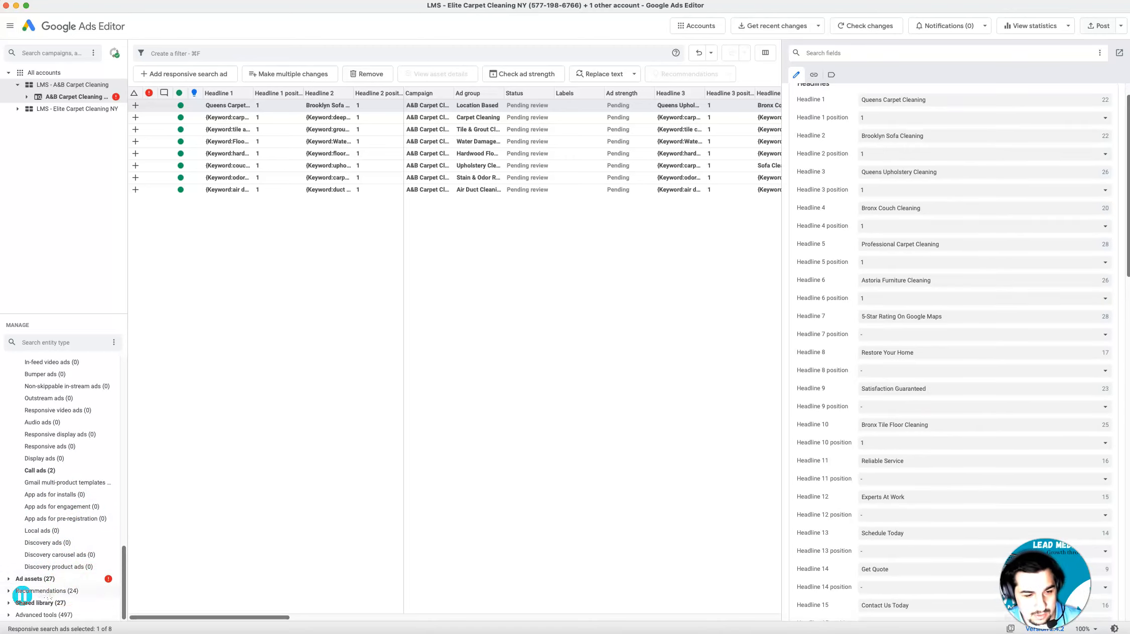
scroll(1000, 403, "down", 12)
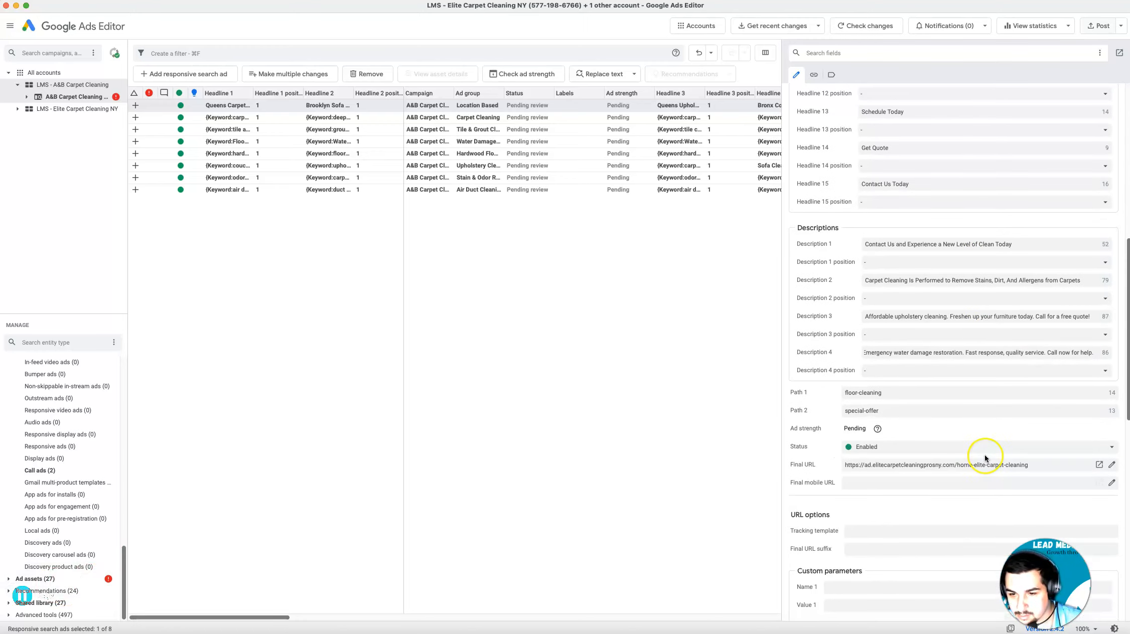
double_click(890, 466)
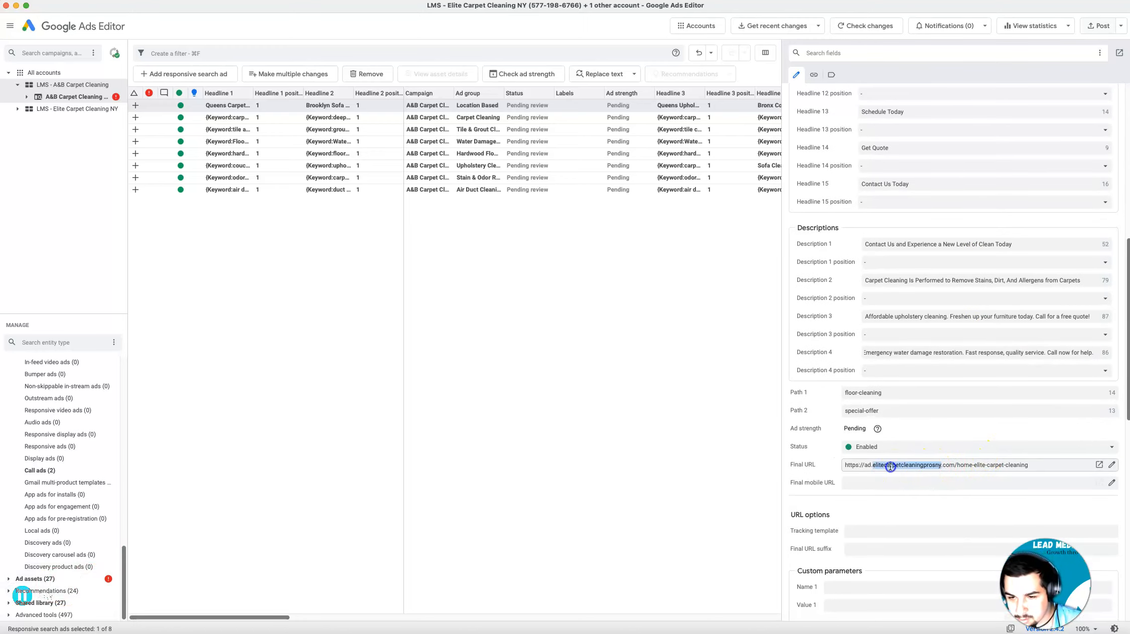
key("super+v")
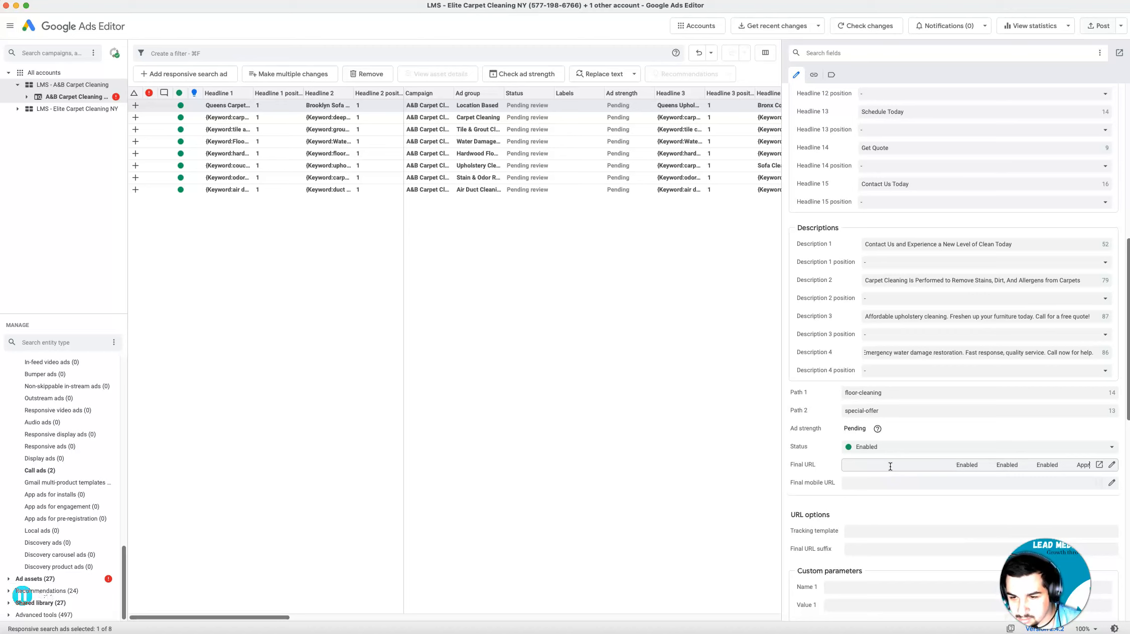
key("super+a")
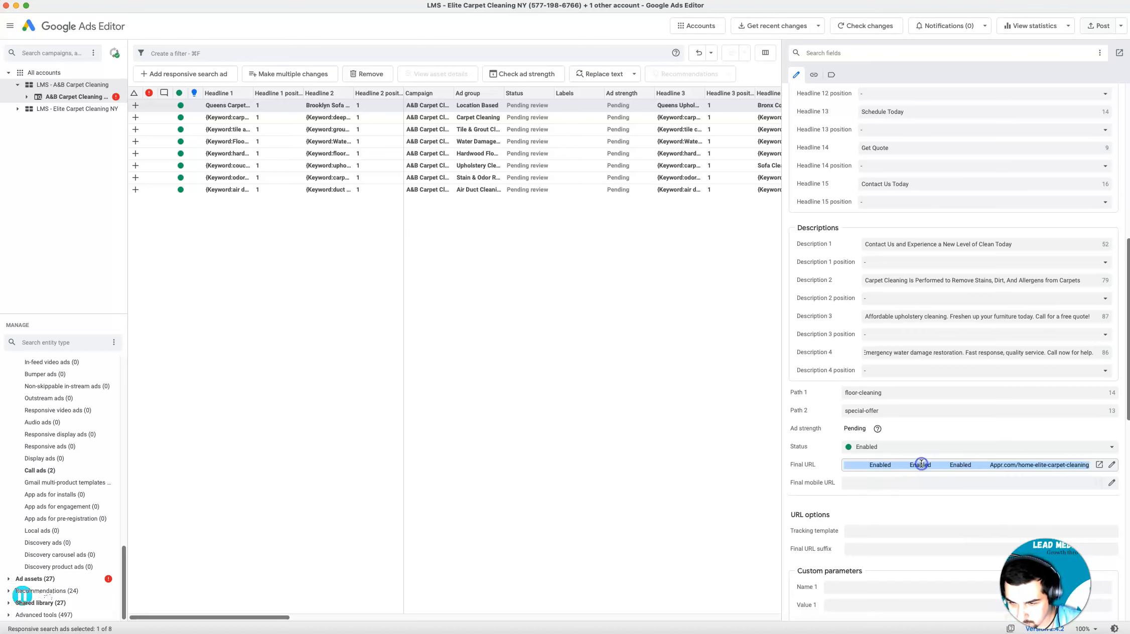
key("BackSpace")
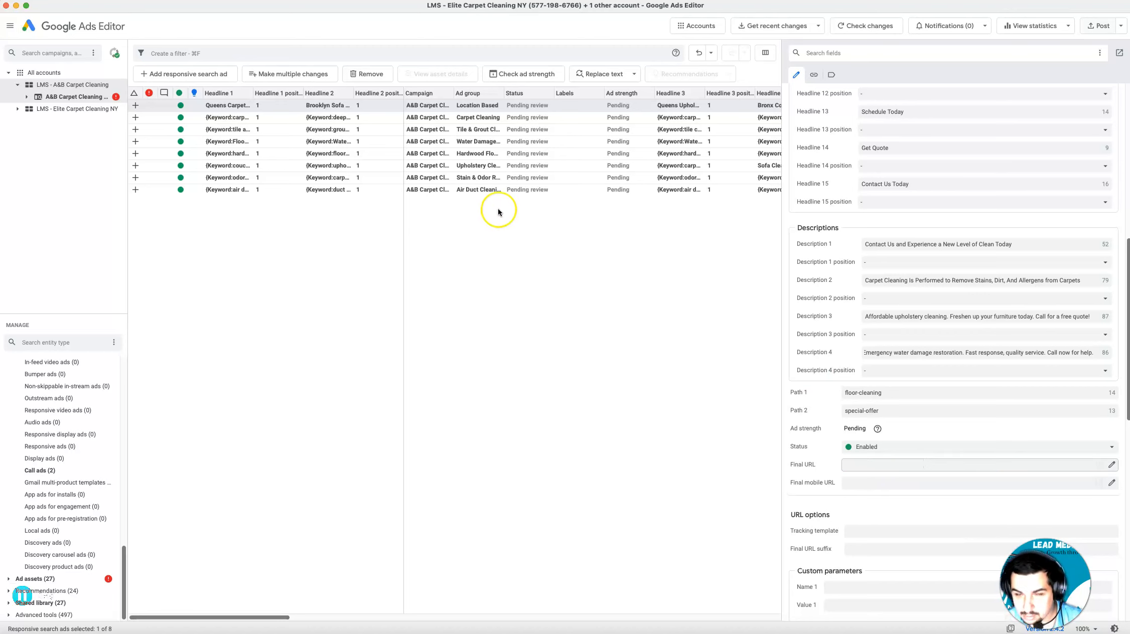
Try to fill the Location Based ad's final URL with the domain name cleancarpetsondemand after checking the A&B website in Chrome
key("ctrl+Up")
left_click(517, 24)
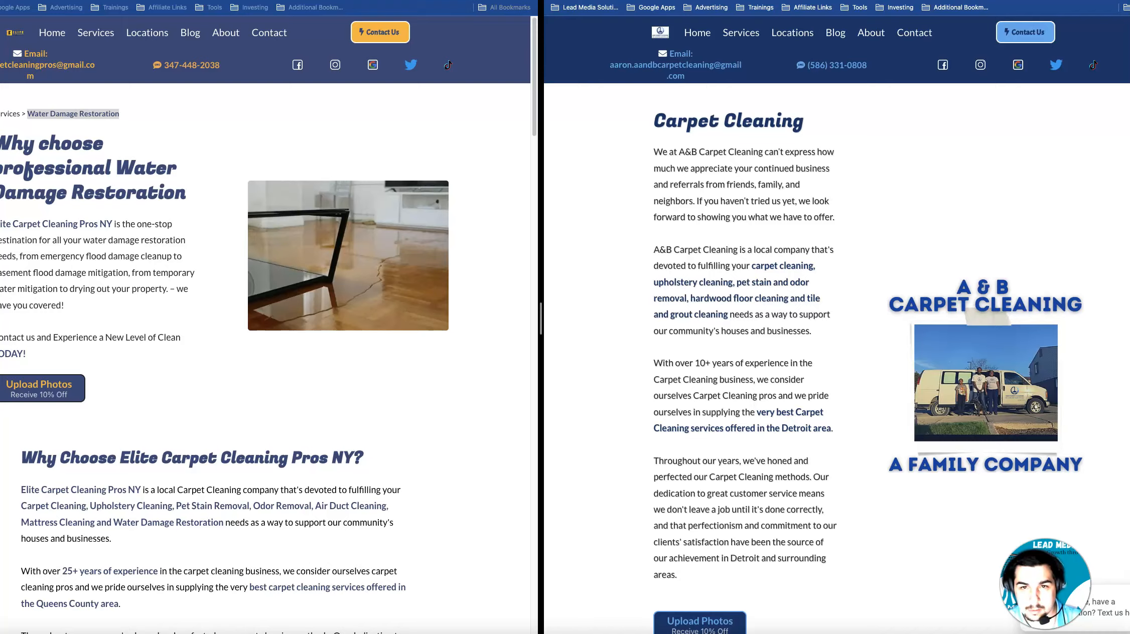
key("ctrl+Up")
key("ctrl+Up")
key("ctrl+Up")
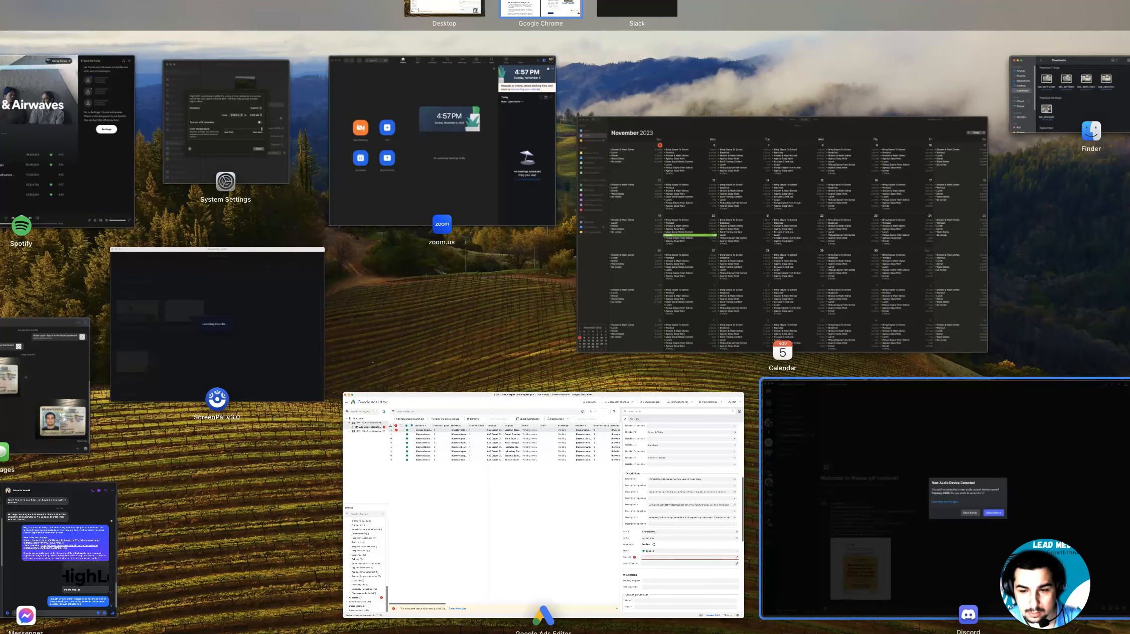
left_click(569, 399)
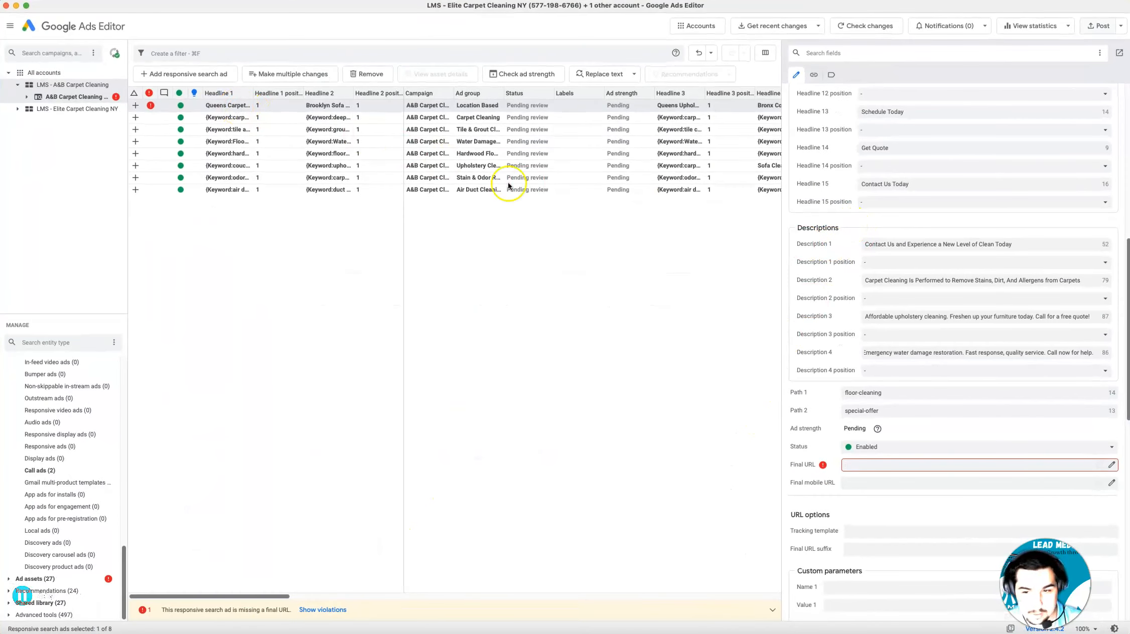
type("cleancarpetsondemand")
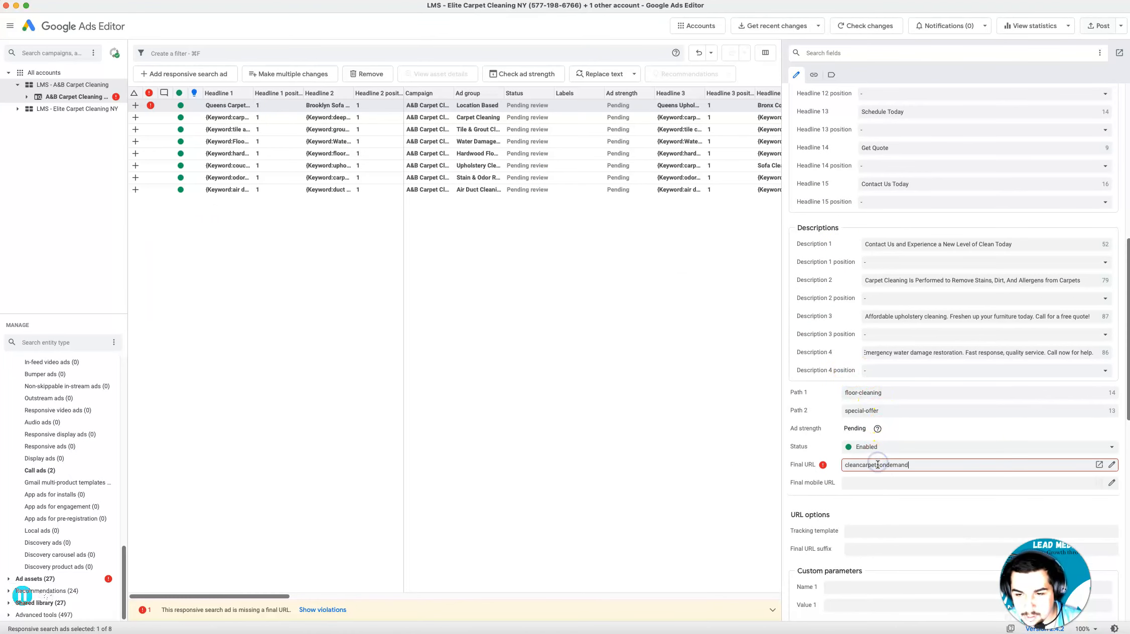
double_click(868, 466)
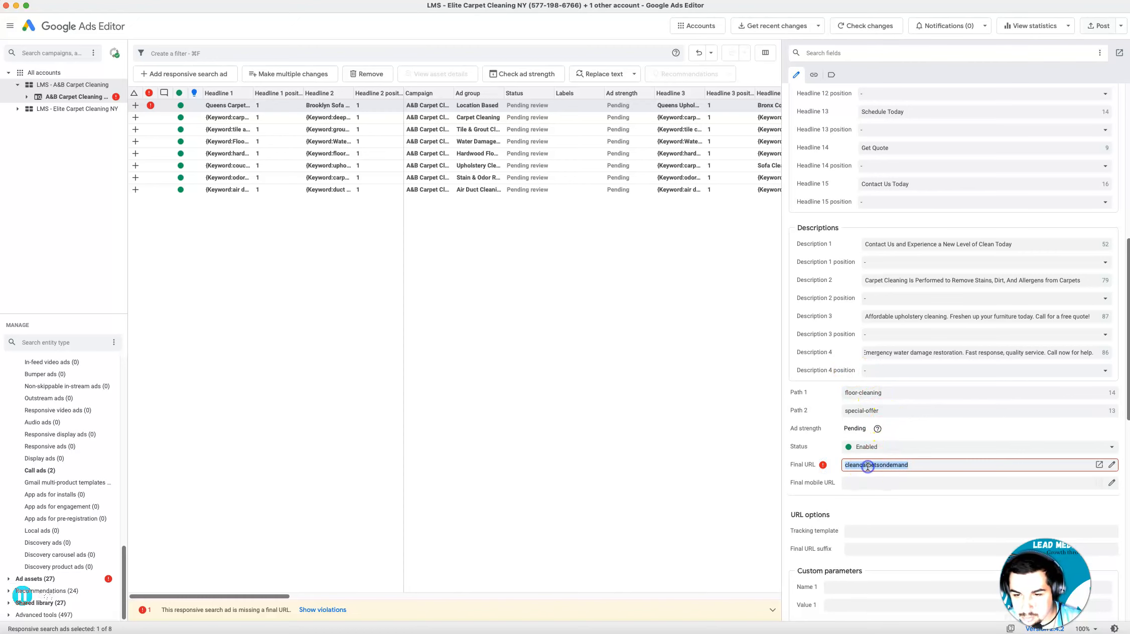
key("ctrl+Up")
left_click(542, 14)
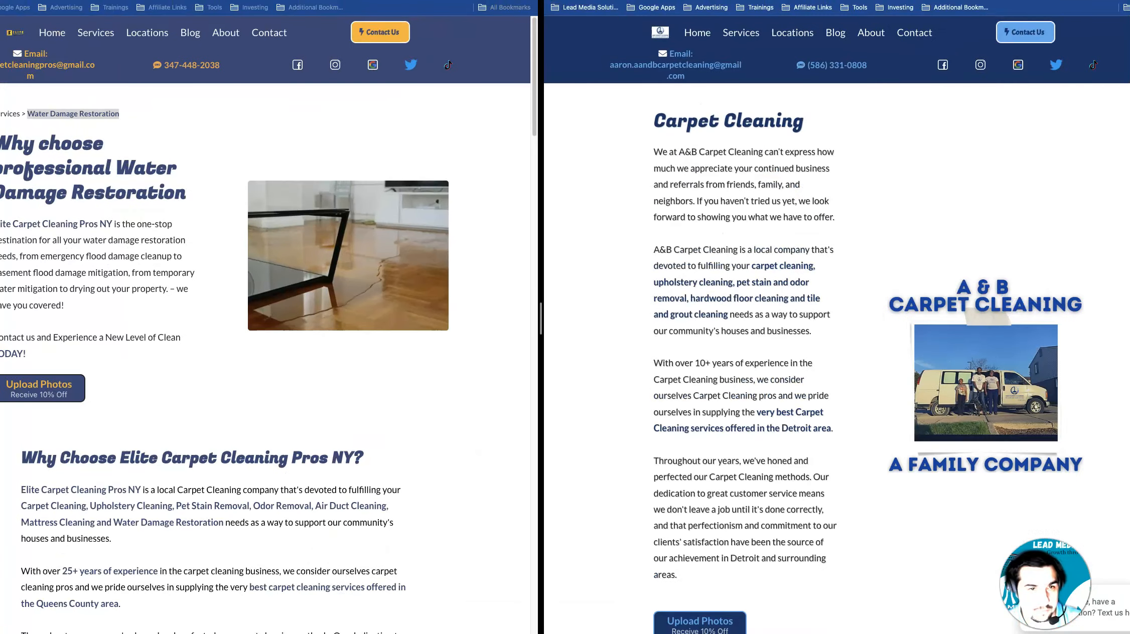
key("ctrl+Up")
left_click(667, 522)
double_click(912, 467)
key("super+a")
type("https://ad.cleancarpetsondemand.com/")
left_click(987, 447)
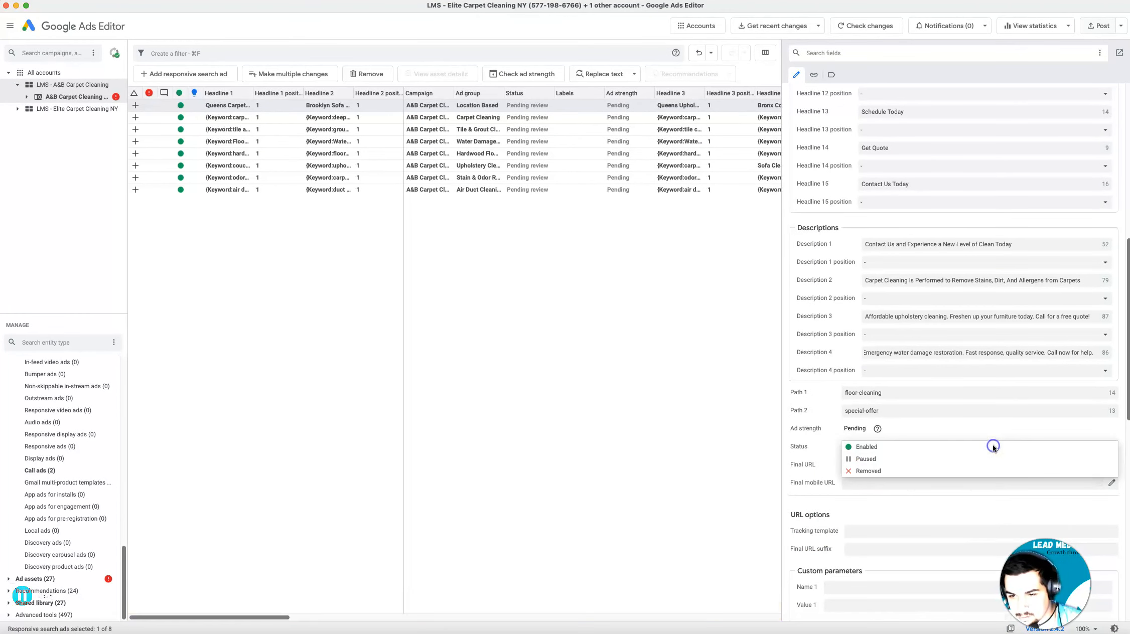
left_click(914, 444)
Review the Location Based ad's headlines and descriptions for New York place names that need replacing
scroll(903, 562, "down", 3)
scroll(906, 546, "up", 3)
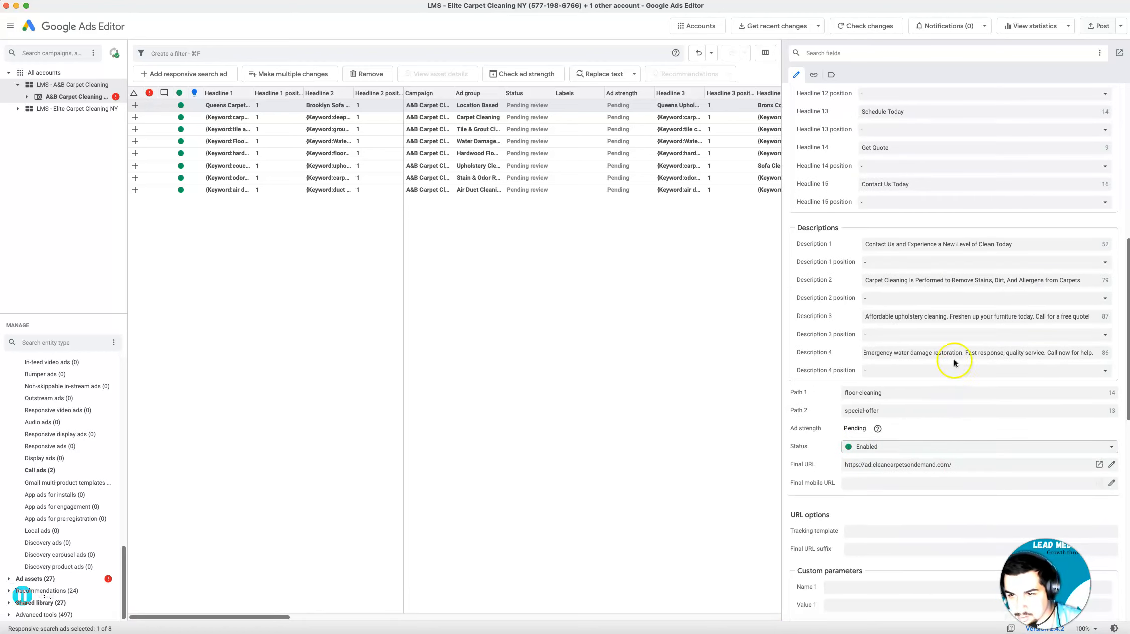
scroll(972, 329, "up", 1)
scroll(961, 316, "up", 5)
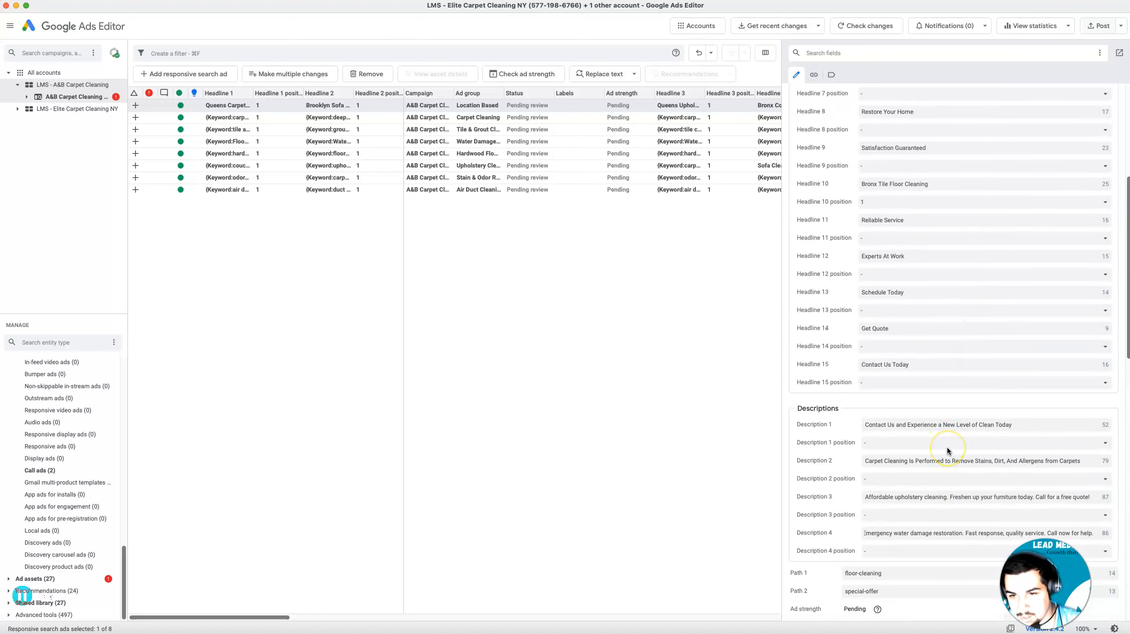
scroll(946, 447, "up", 8)
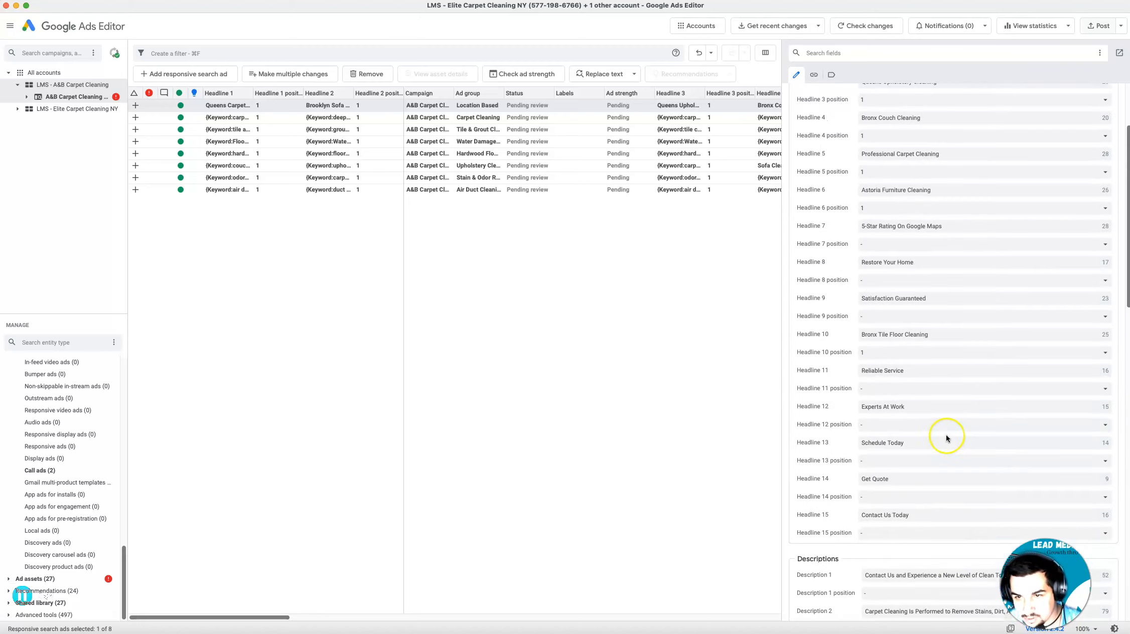
scroll(945, 435, "up", 1)
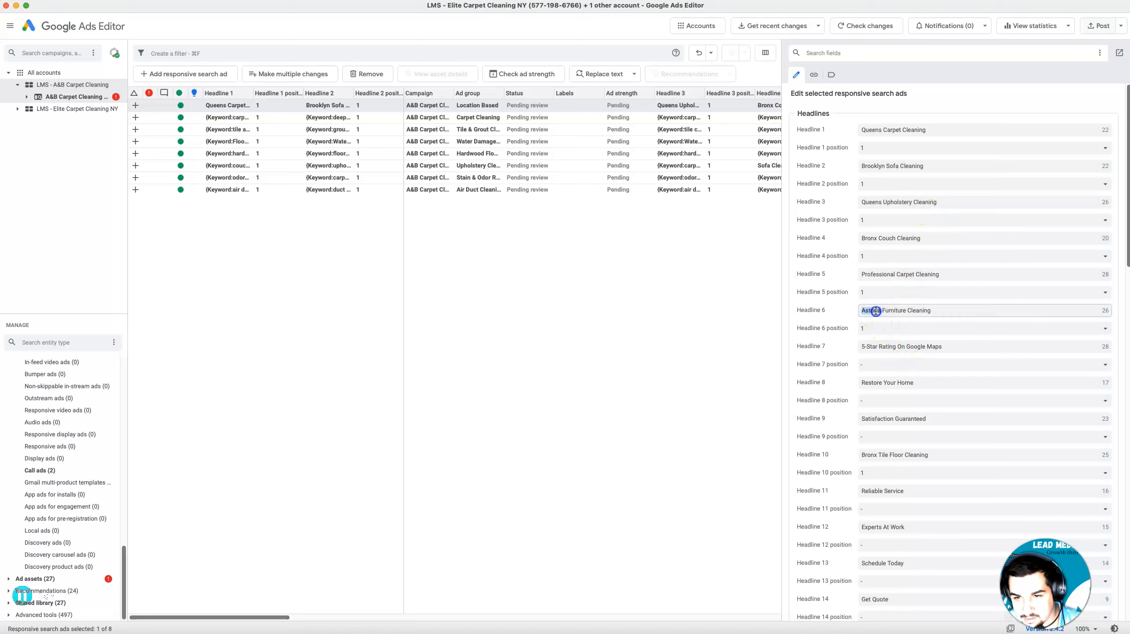
left_click(874, 255)
left_click(874, 229)
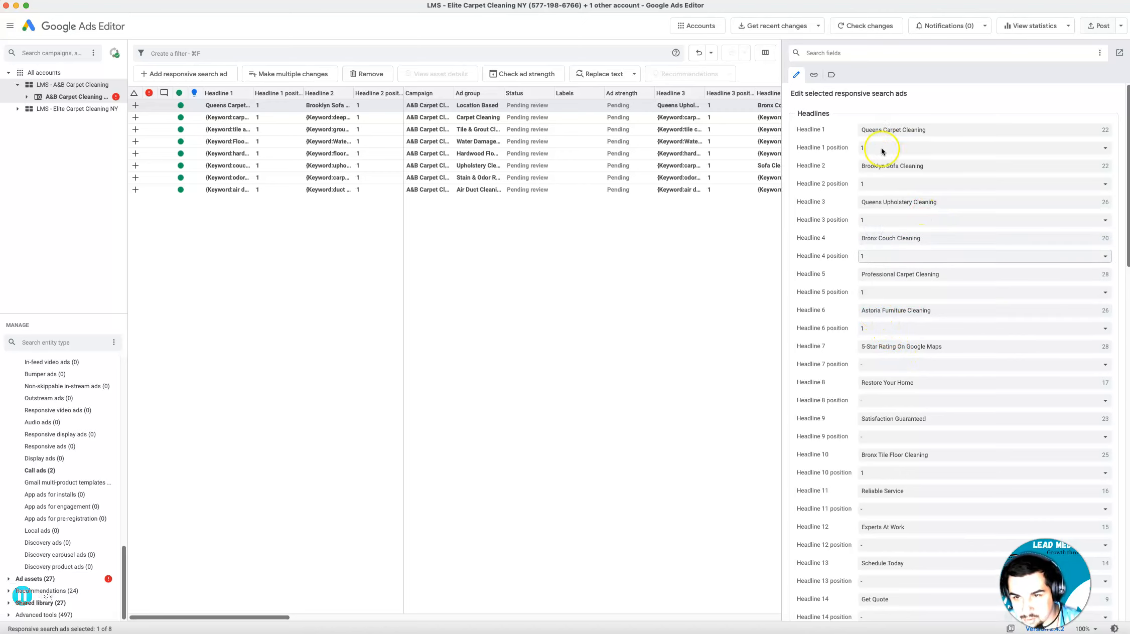
scroll(871, 352, "down", 10)
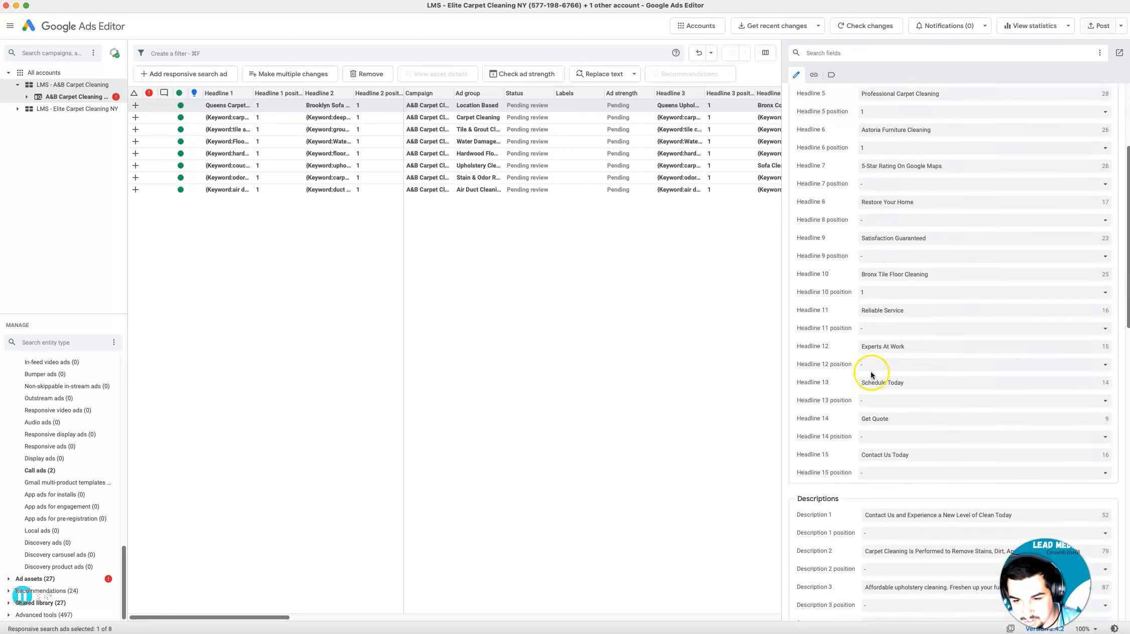
scroll(863, 371, "up", 5)
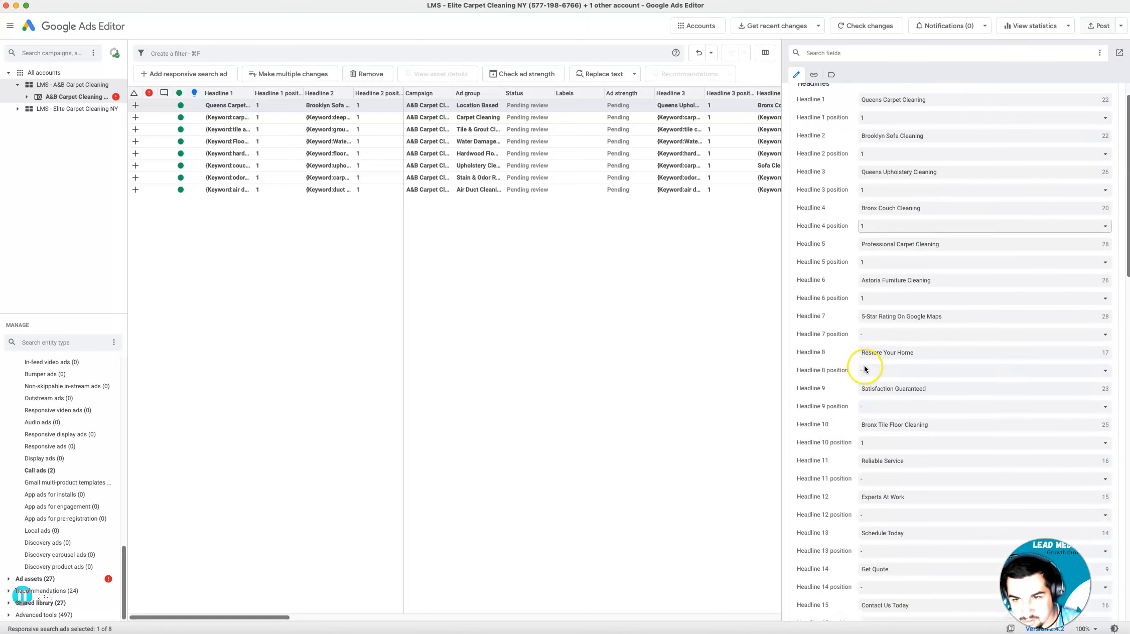
scroll(906, 346, "down", 10)
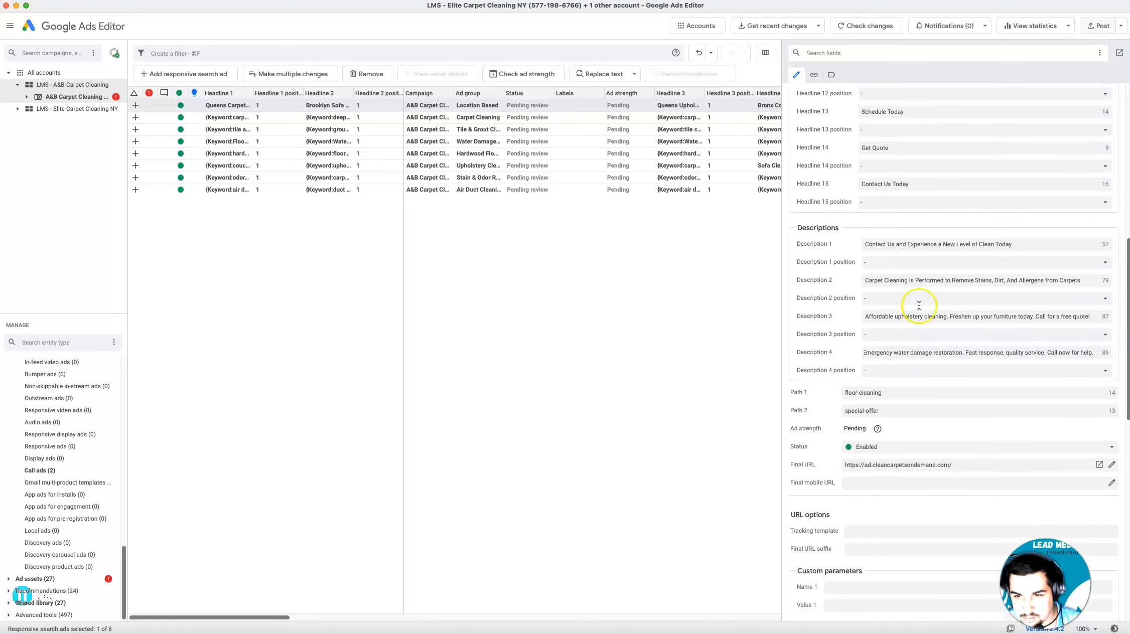
scroll(894, 356, "up", 9)
scroll(899, 318, "up", 6)
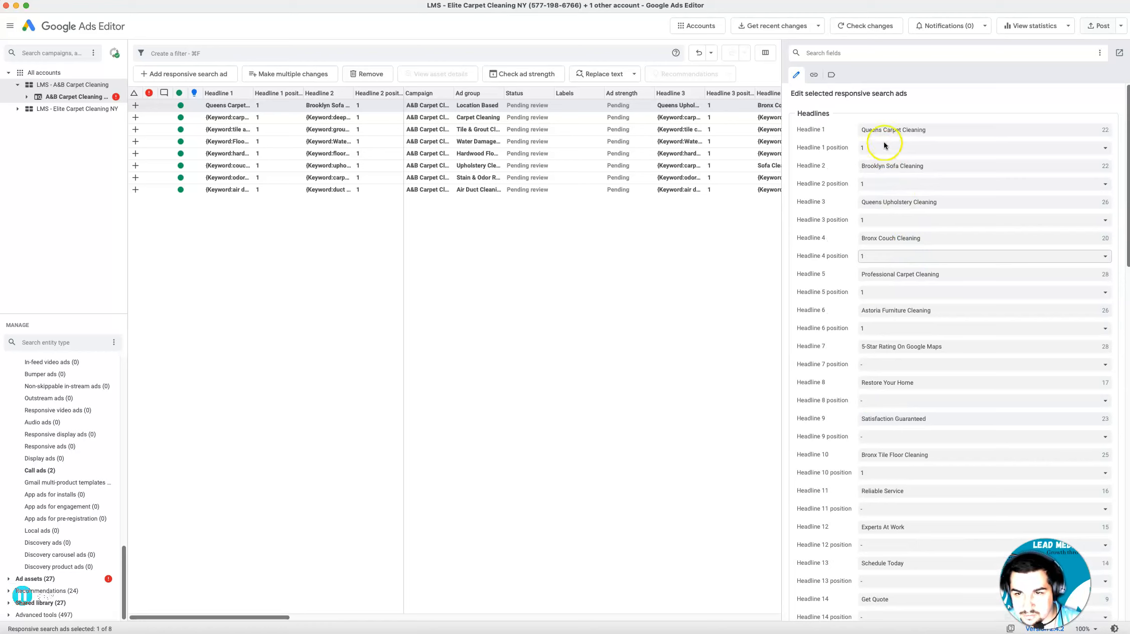
Change the Location Based ad's Headline 1 to Detroit Carpet Cleaning and Headline 2 to Detroit Sofa Cleaning
double_click(872, 130)
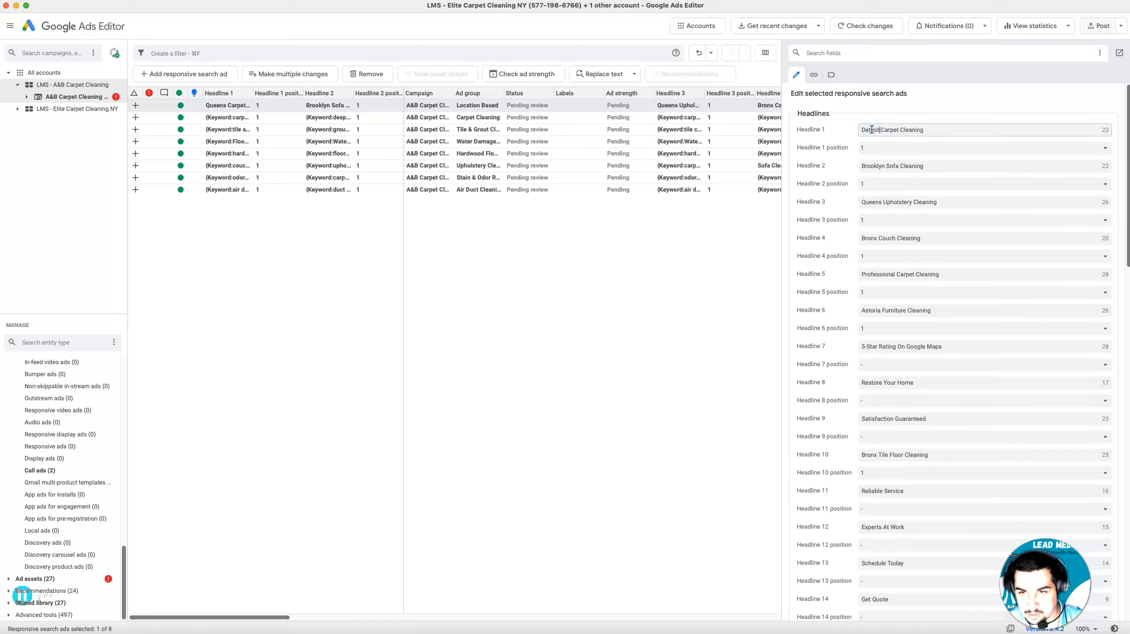
double_click(871, 166)
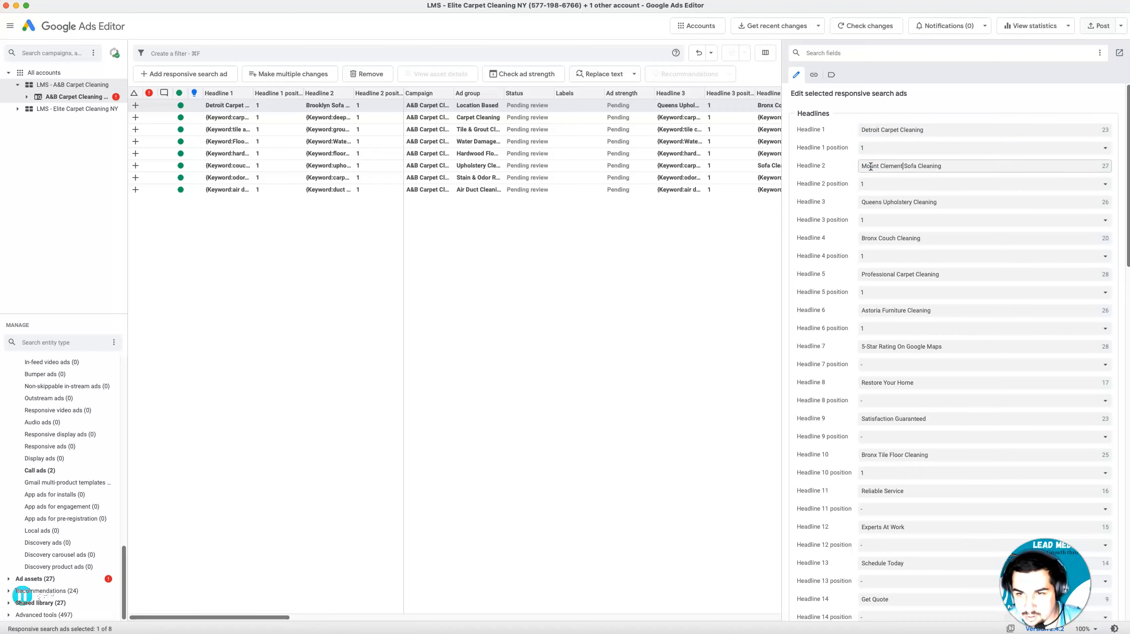
left_click_drag(900, 166, 828, 168)
type("Detroit")
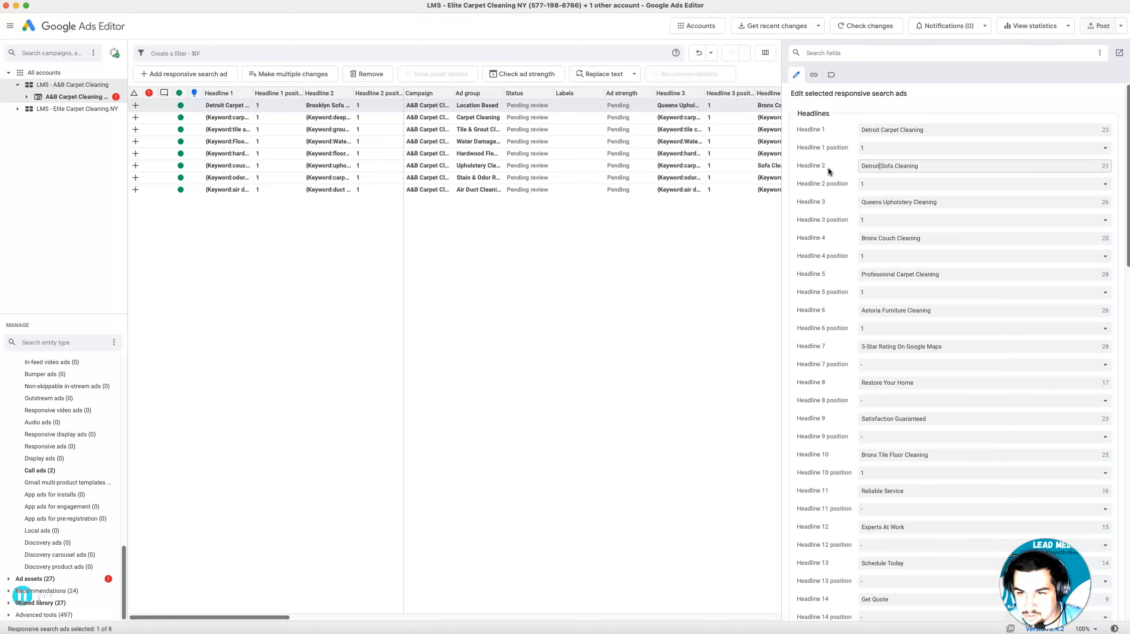
Change Headline 3 to Detroit Upholstery Cleaning and Headline 4 to Detroit Couch Cleaning in the Location Based ad
left_click(868, 202)
type("De")
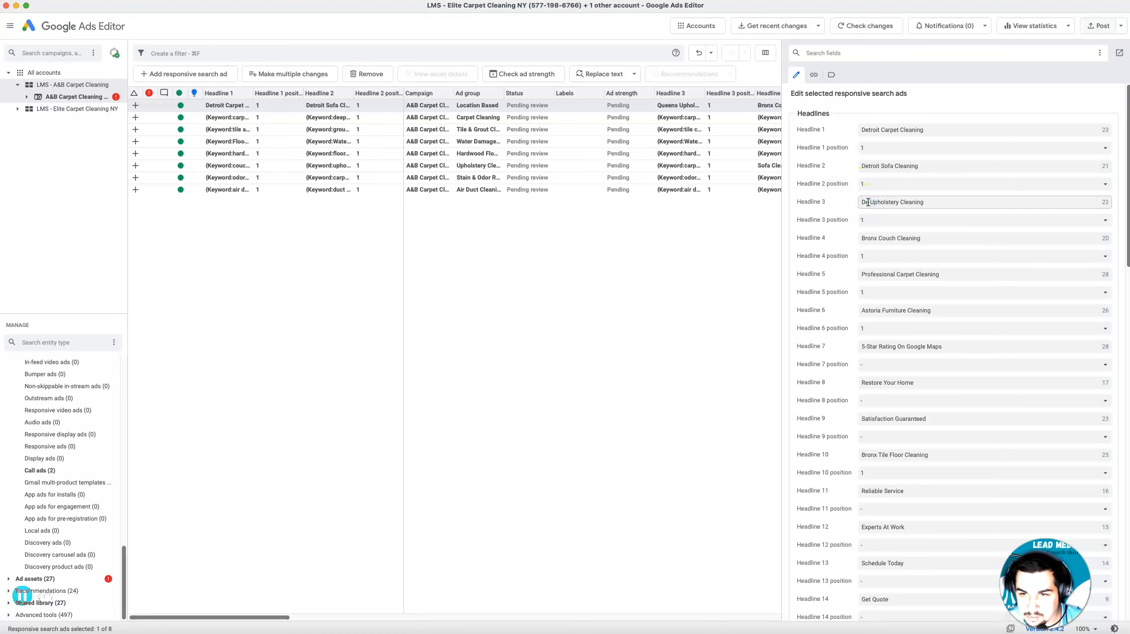
type("troit")
left_click(871, 239)
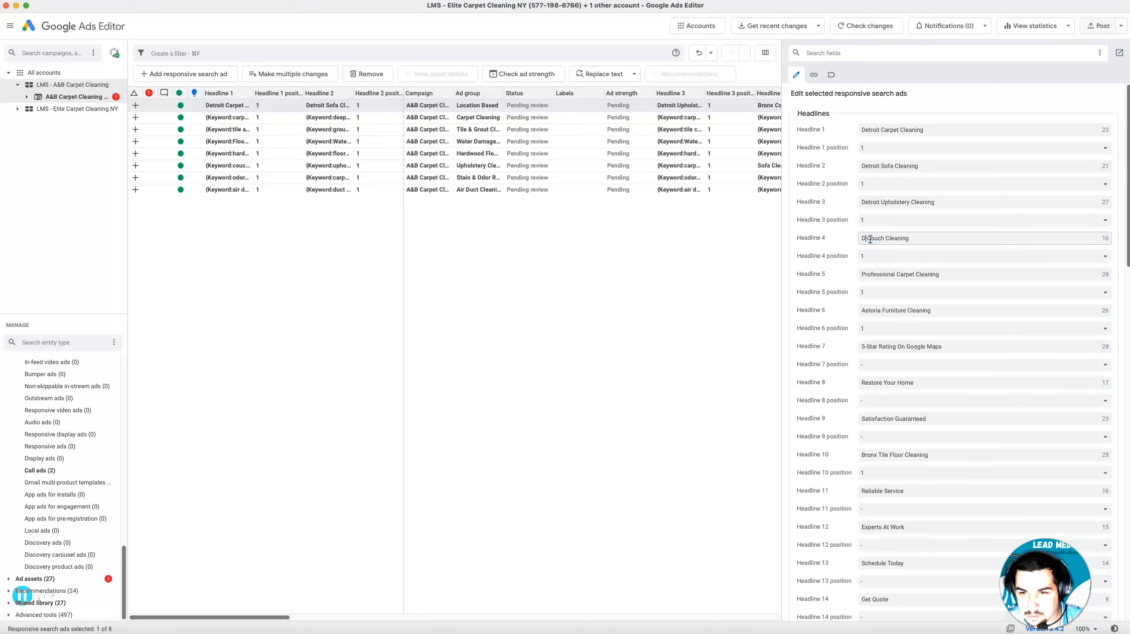
Change Headline 6 to Detroit Furniture Cleaning and Headline 10 to Detroit Tile Floor Cleaning in the Location Based ad
double_click(872, 311)
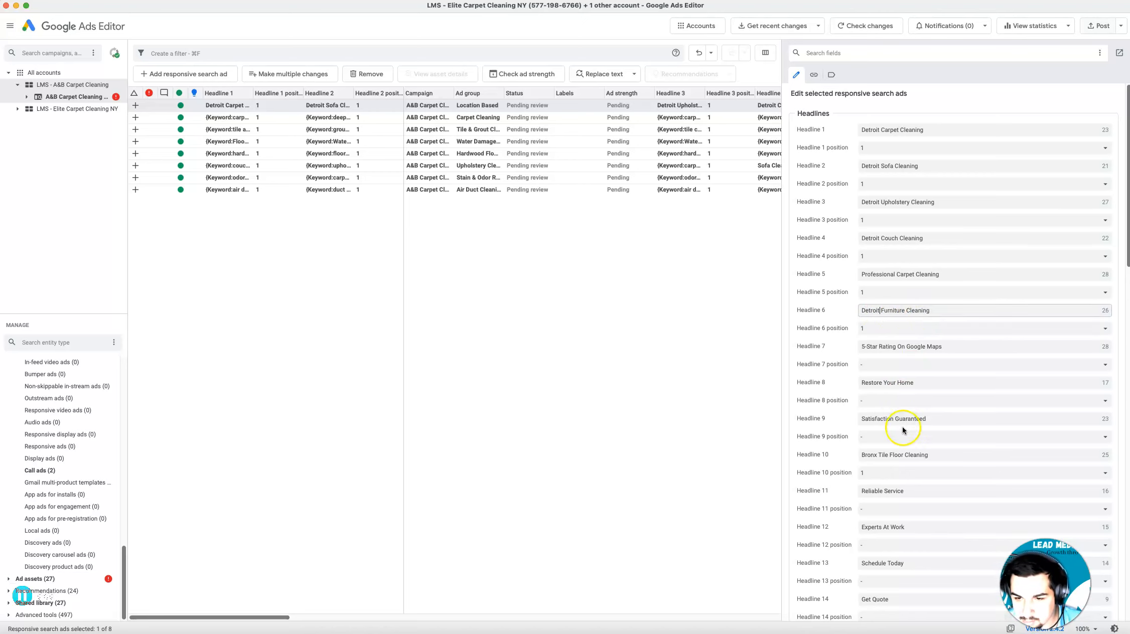
scroll(904, 416, "down", 2)
double_click(871, 395)
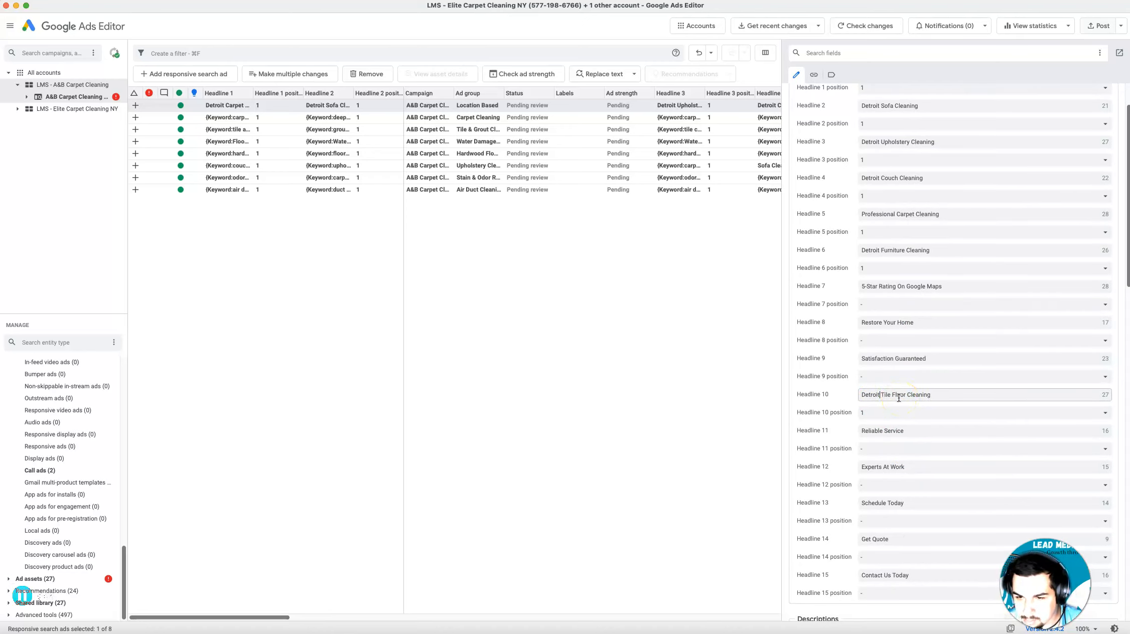
scroll(913, 401, "down", 5)
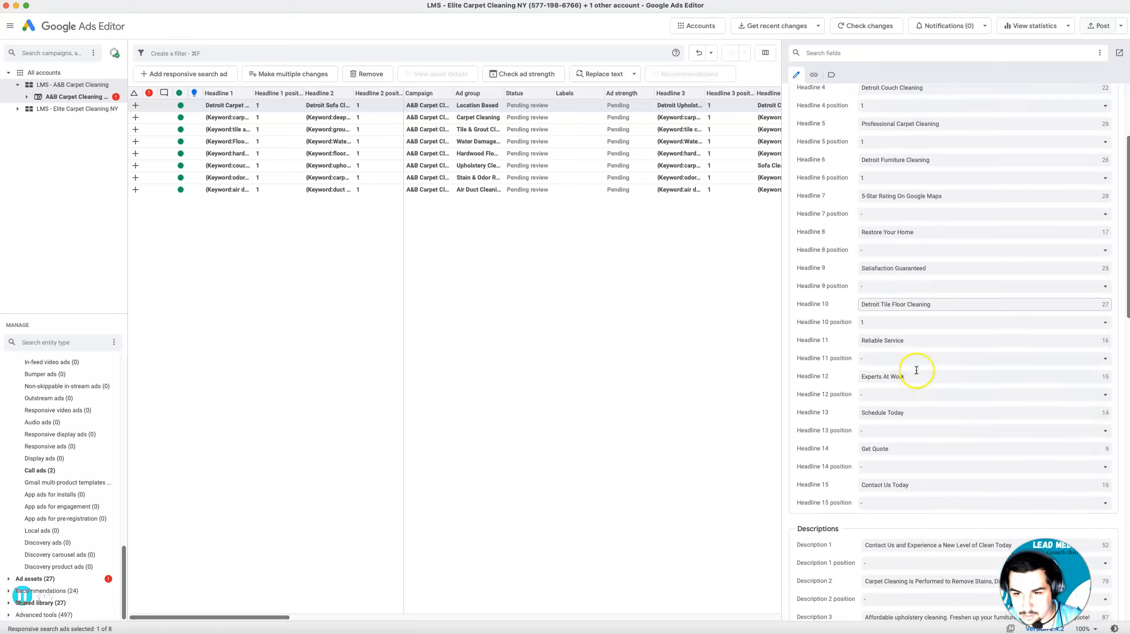
scroll(919, 435, "down", 7)
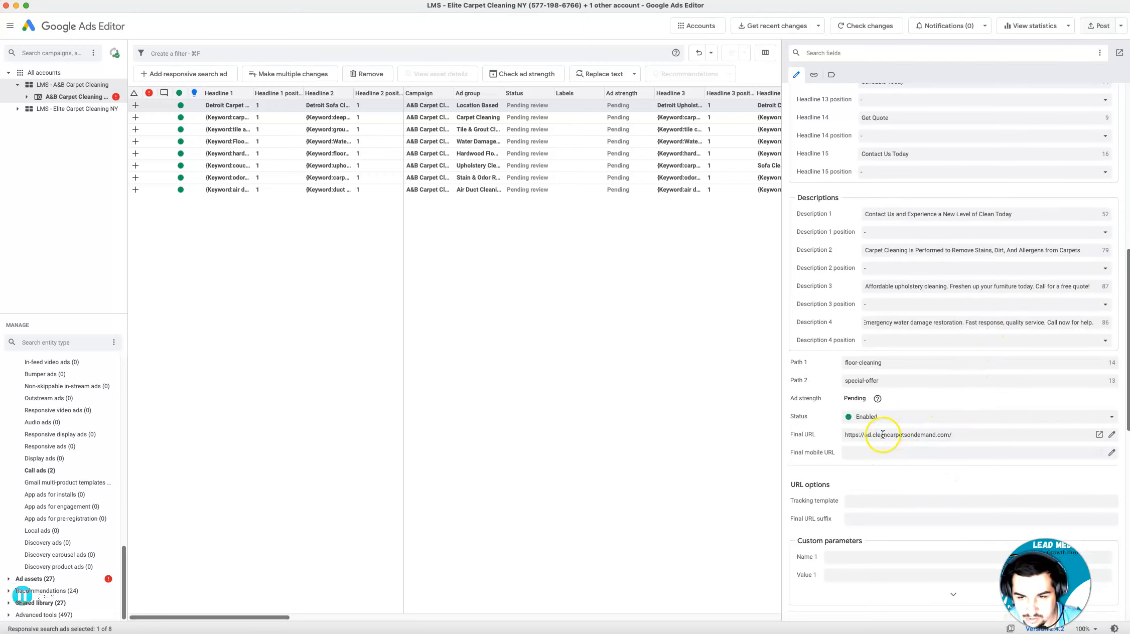
scroll(871, 432, "down", 5)
scroll(881, 434, "up", 4)
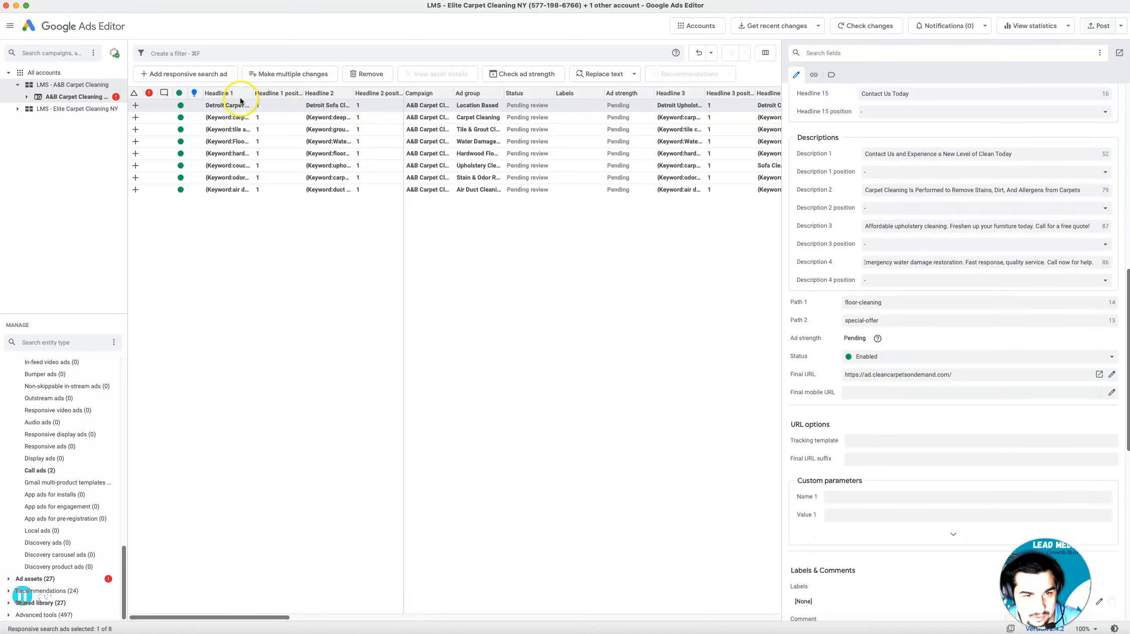
left_click(231, 119)
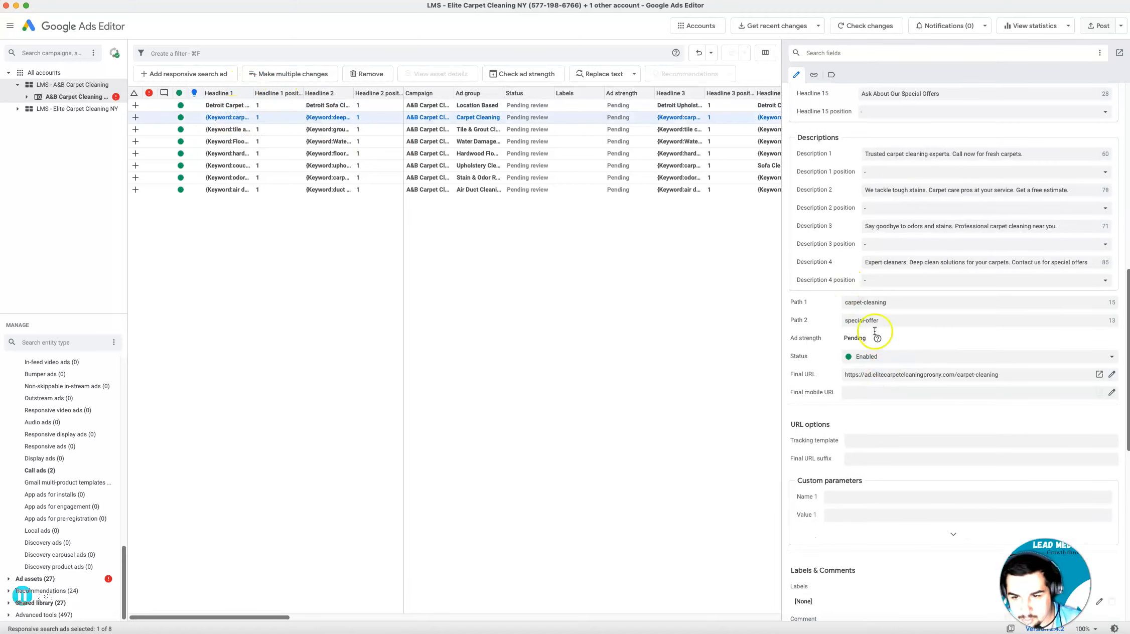
left_click(952, 375)
left_click_drag(952, 375, 841, 377)
type("https://ad.cleancarpetsondemand.com/")
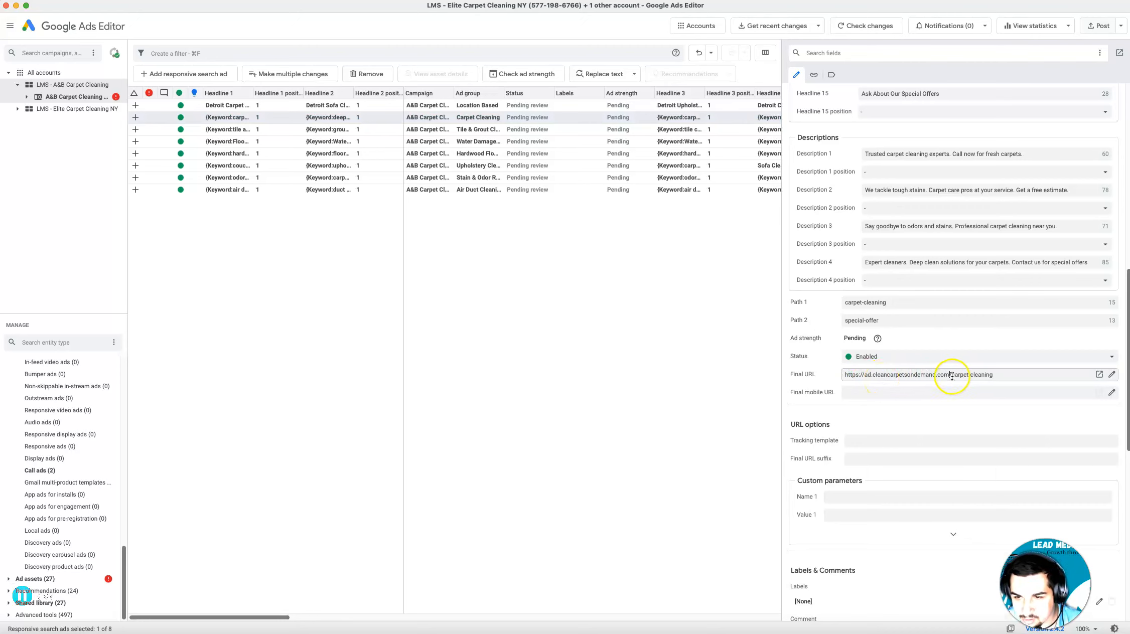
scroll(859, 301, "up", 15)
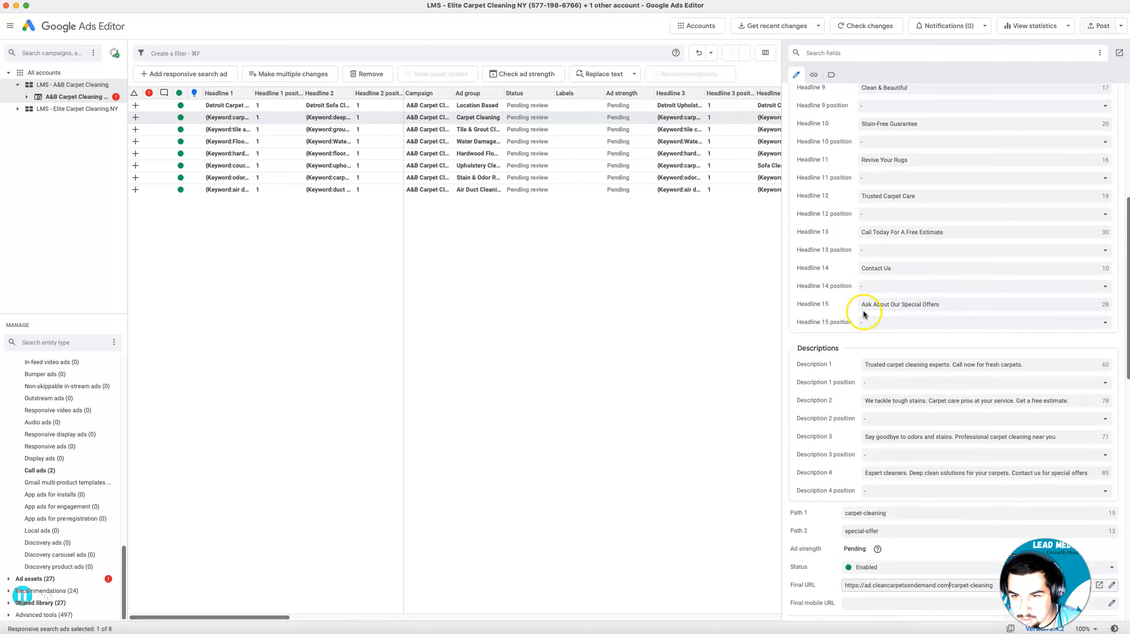
scroll(899, 301, "down", 10)
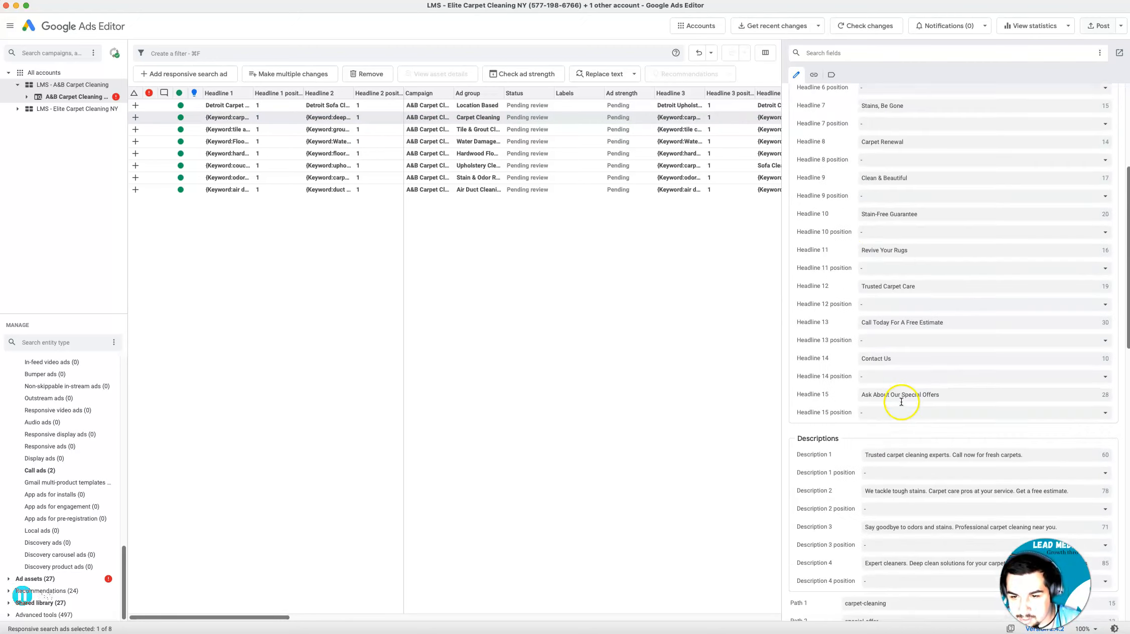
left_click(241, 130)
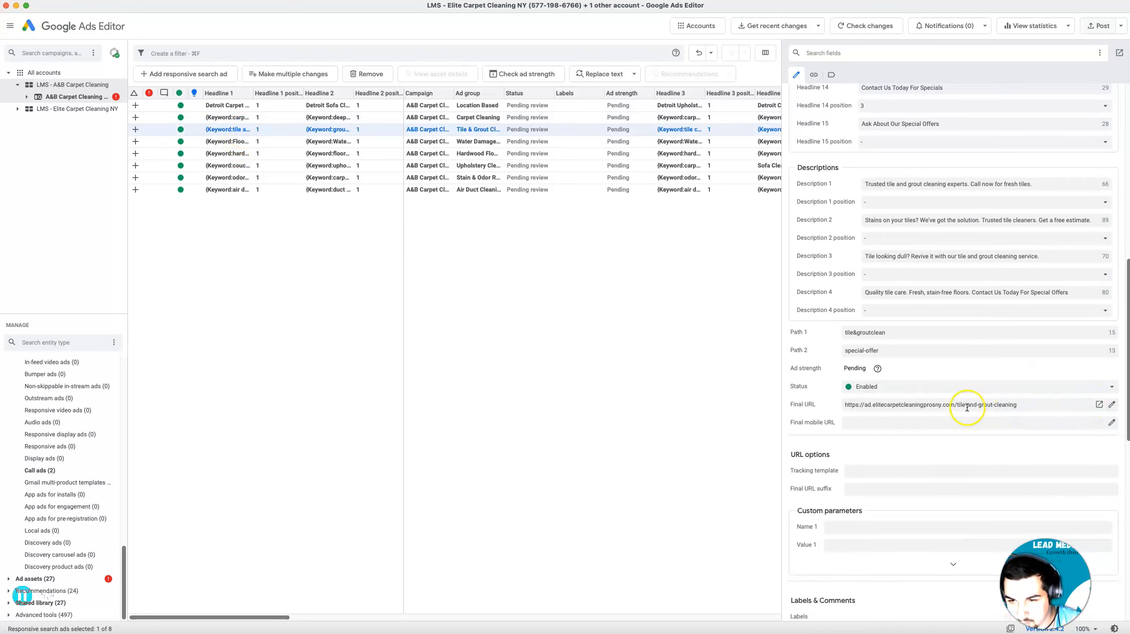
left_click_drag(957, 406, 816, 413)
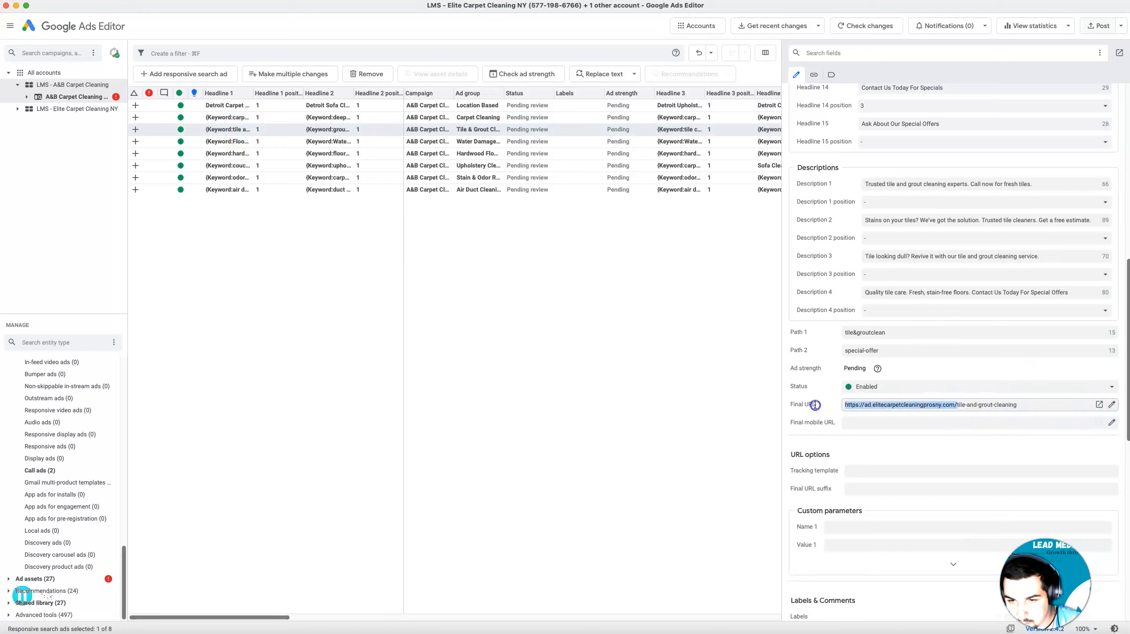
type("https://ad.cleancarpetsondemand.com")
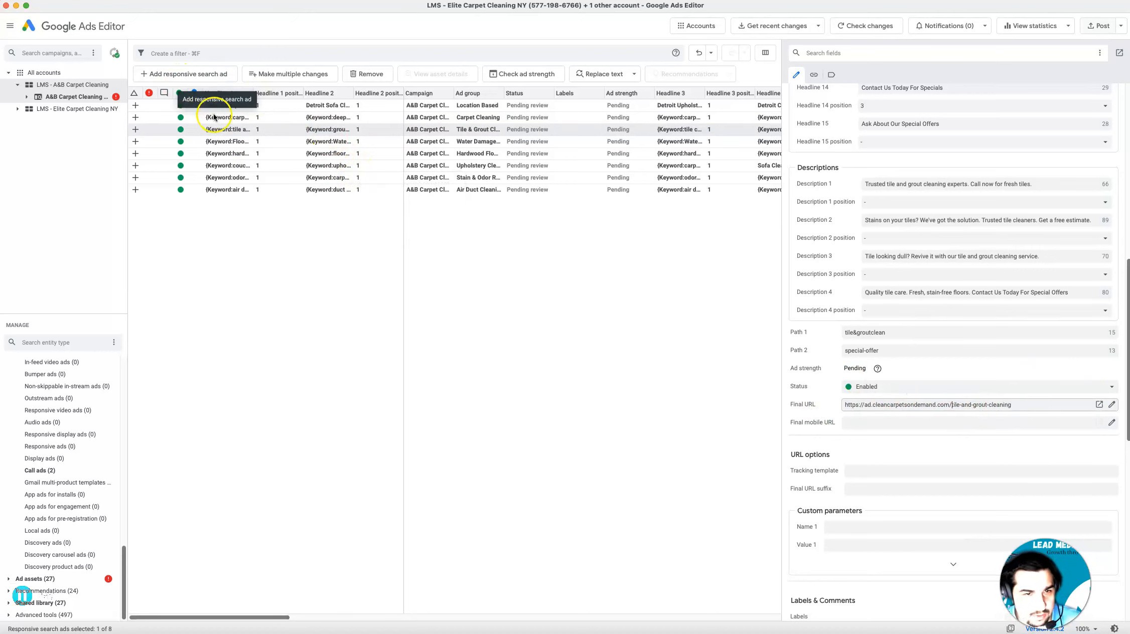
left_click(287, 143)
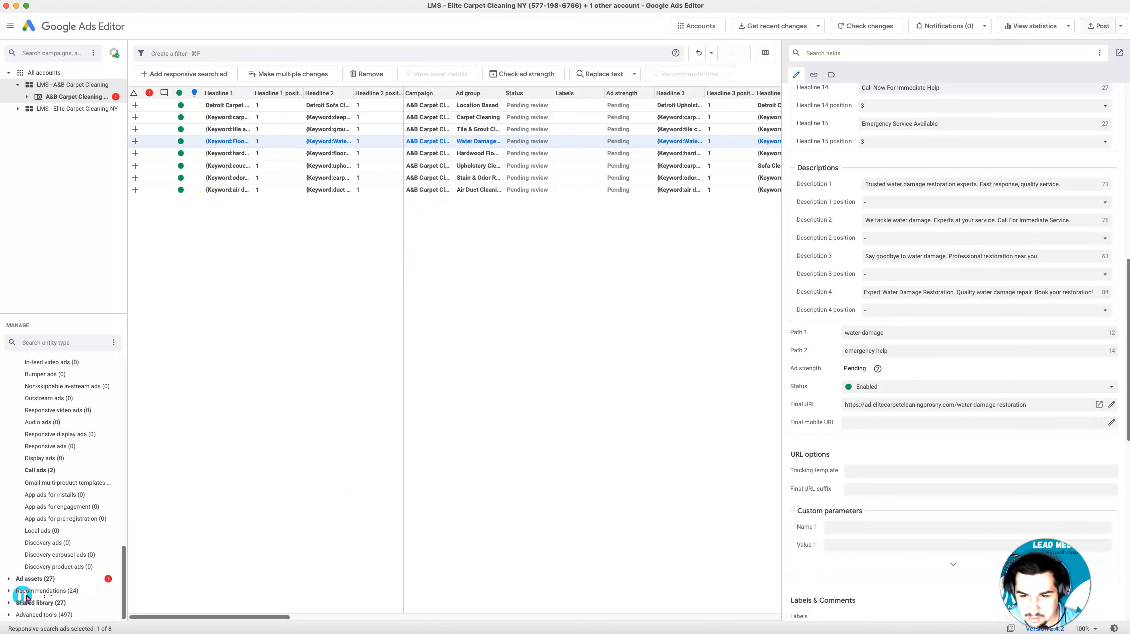
left_click(671, 322)
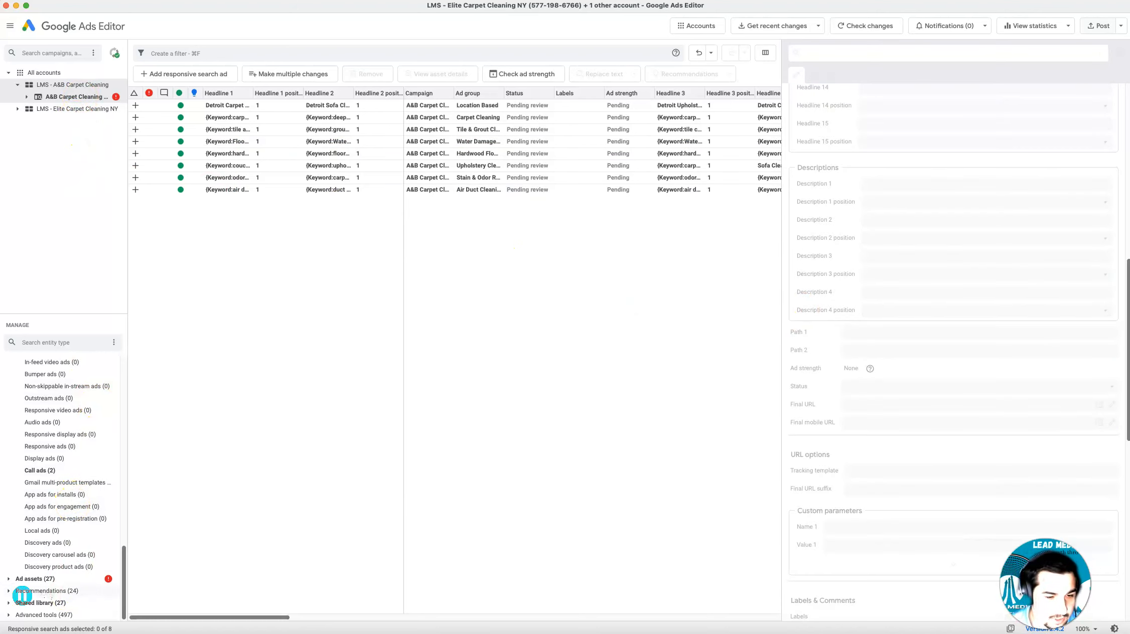
left_click(78, 583)
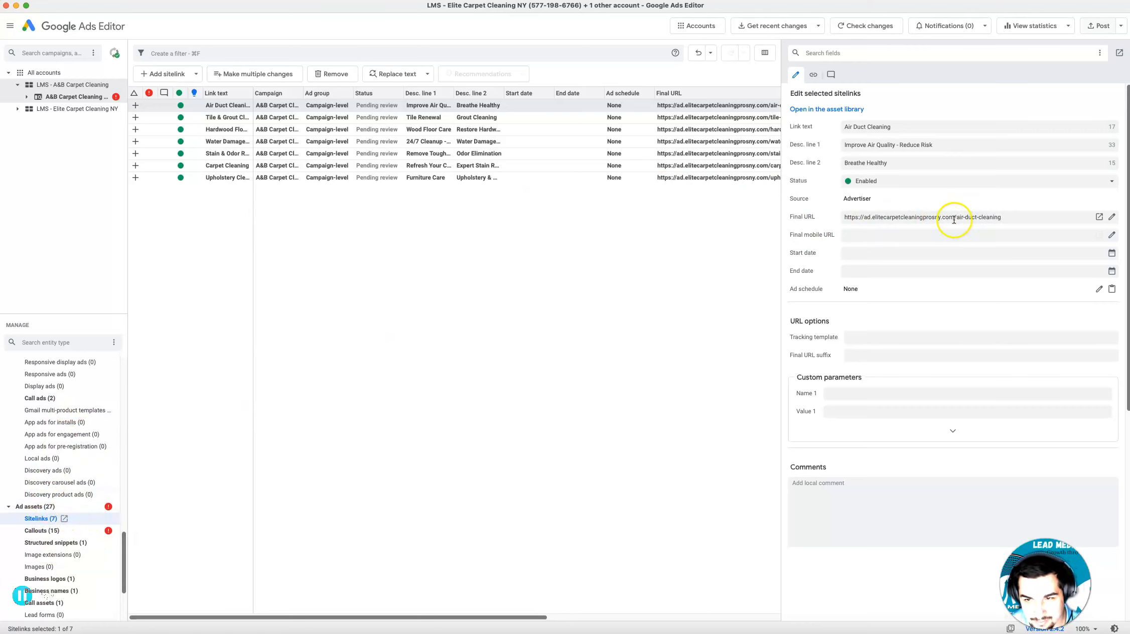
left_click_drag(958, 217, 830, 214)
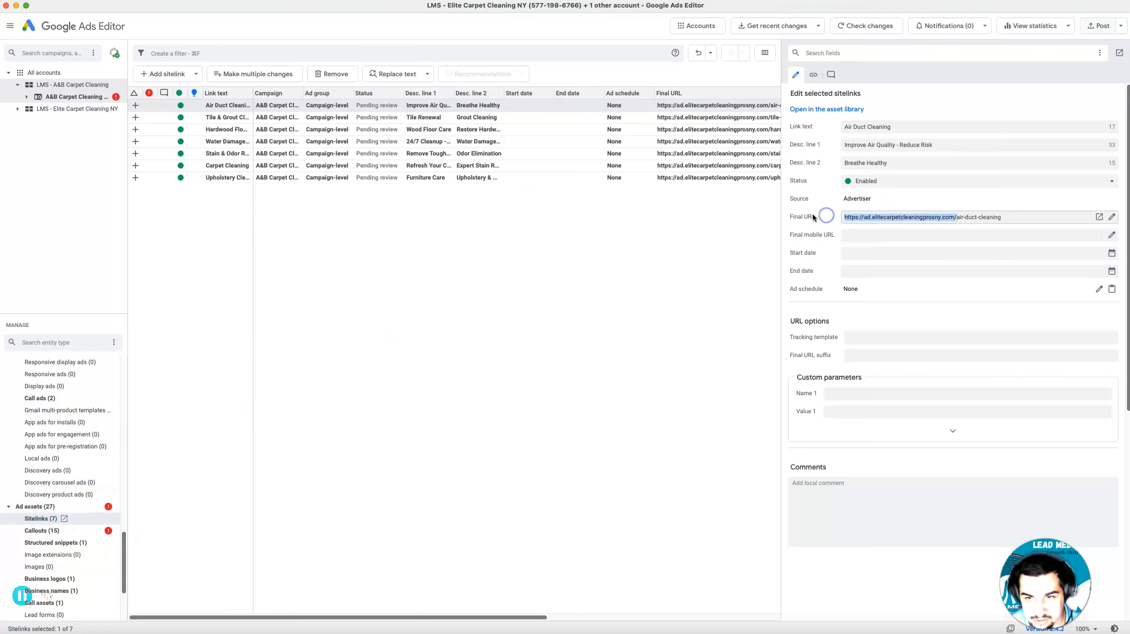
type("https://ad.cleancarpetsondemand.com/")
left_click(275, 117)
left_click(284, 129)
left_click(276, 106)
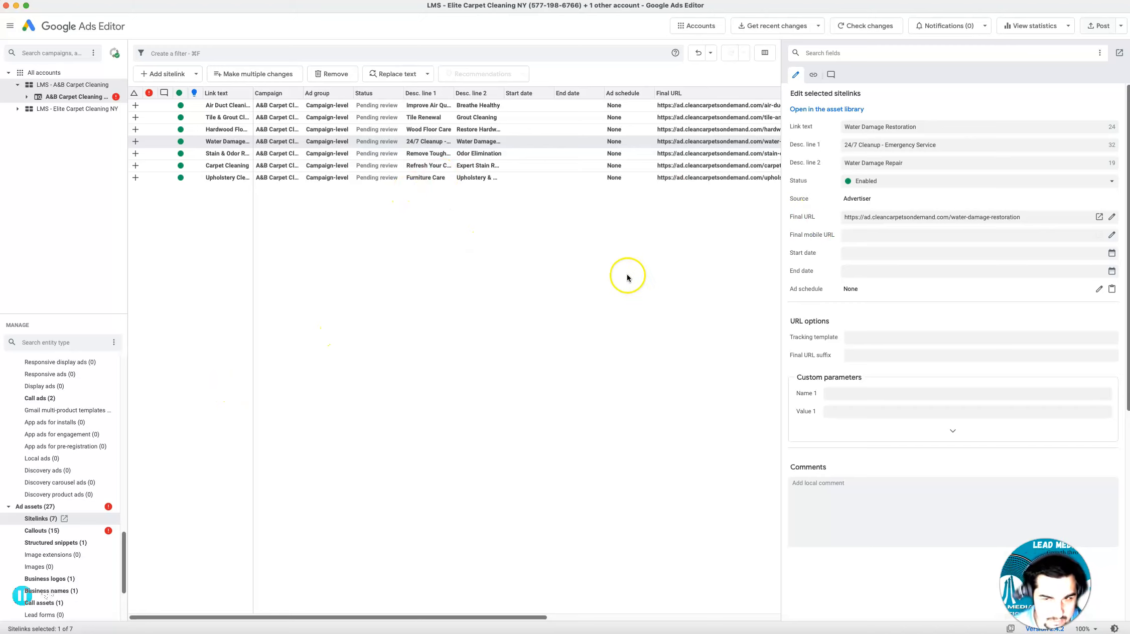
left_click_drag(863, 217, 846, 219)
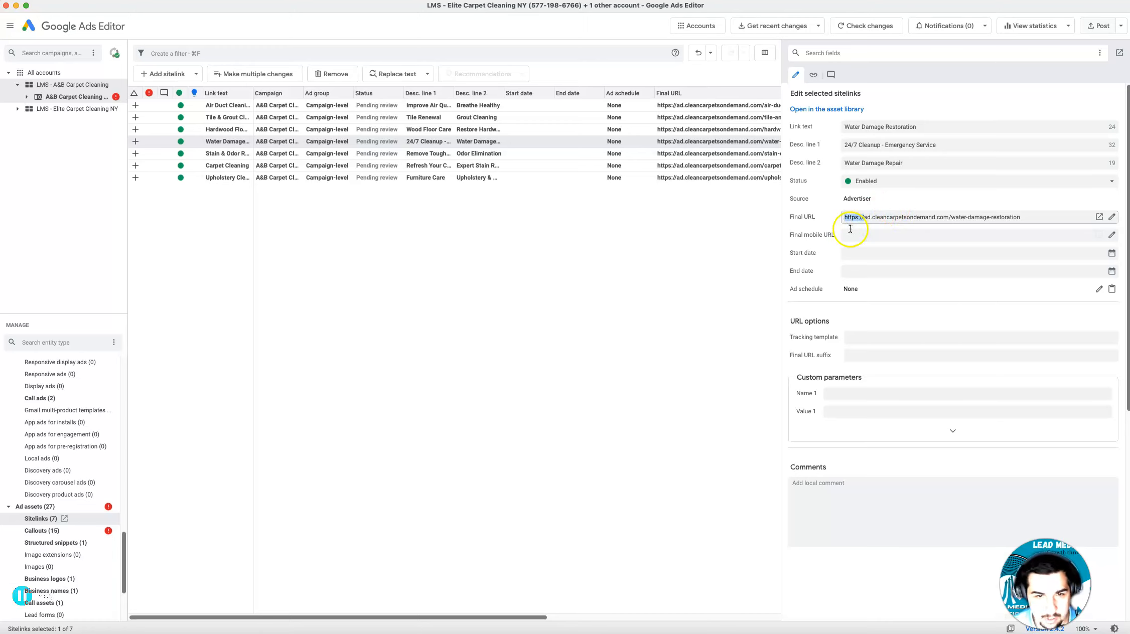
Remove the first of the two duplicate Carpet Cleaning callouts from the campaign
left_click(50, 532)
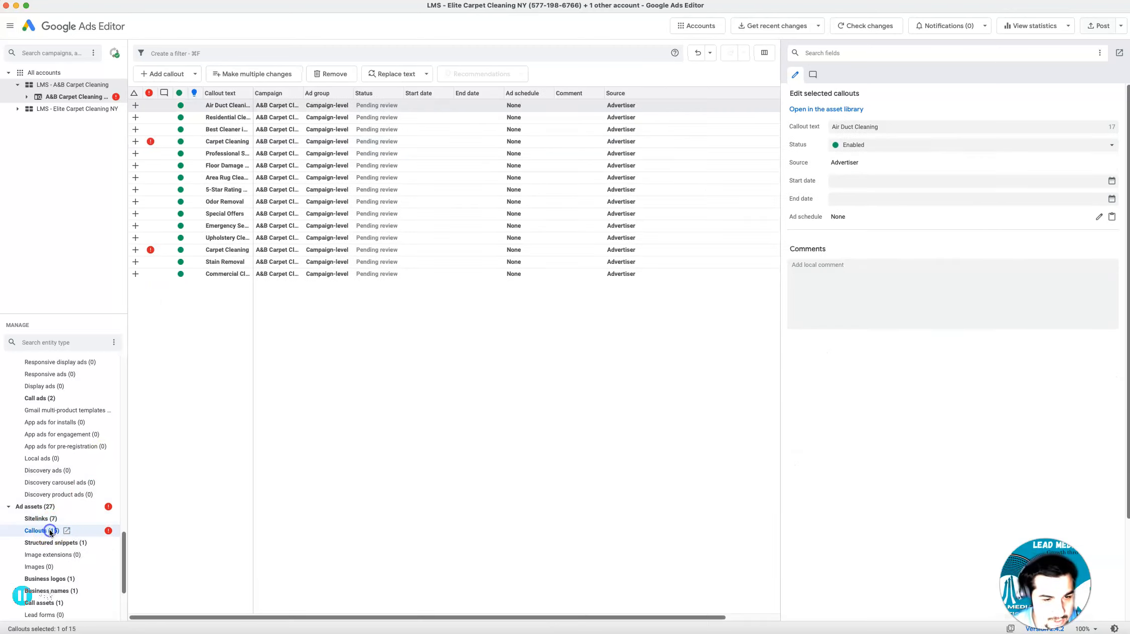
right_click(220, 143)
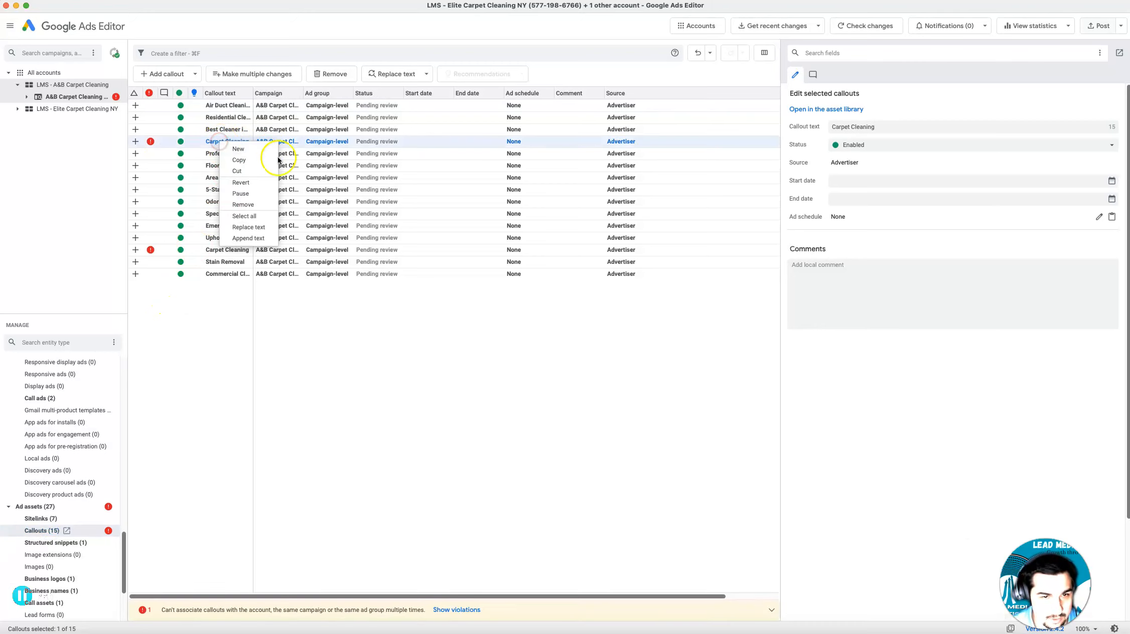
left_click(246, 206)
Check the structured snippets and replace the Elite business logo with the A&B Carpet Cleaning logo image
scroll(55, 502, "down", 3)
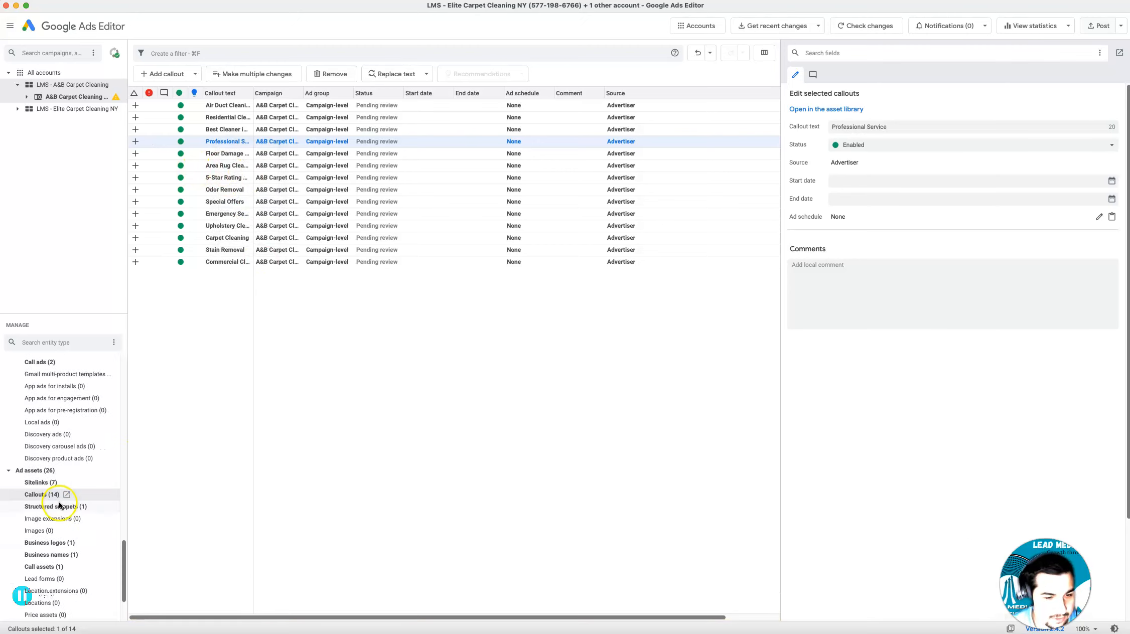
scroll(60, 506, "down", 2)
left_click(54, 472)
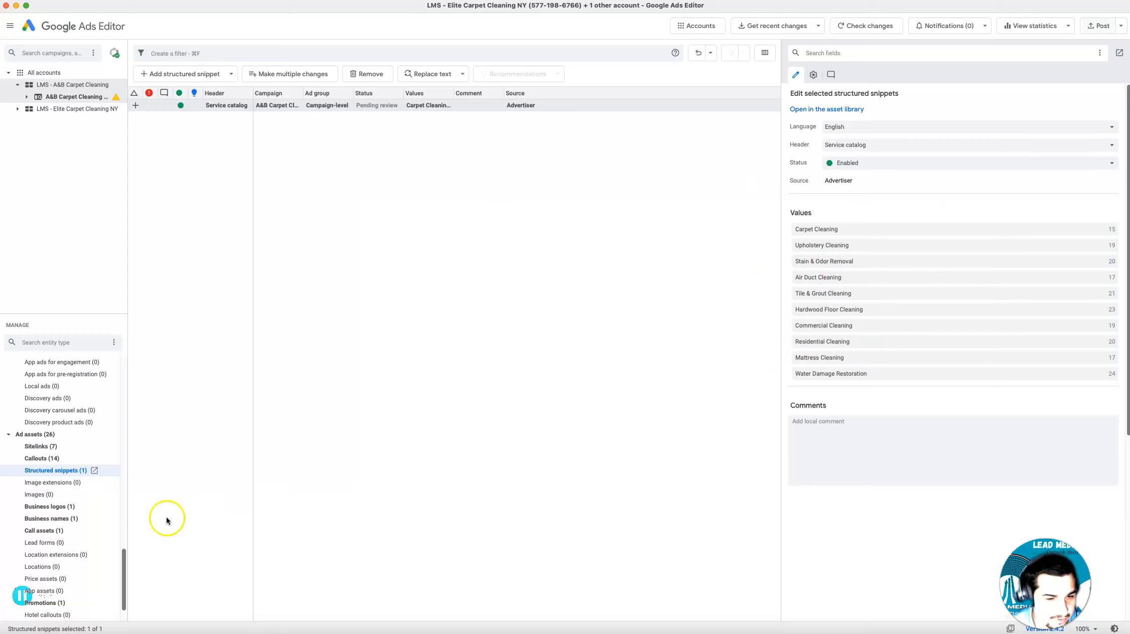
left_click(60, 508)
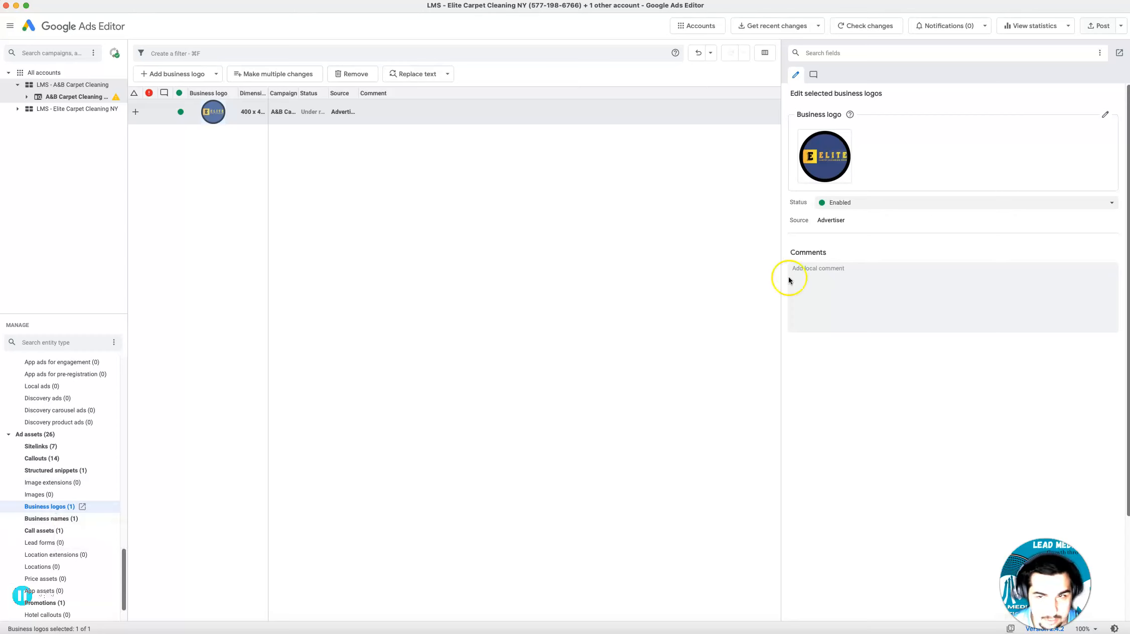
left_click(1105, 115)
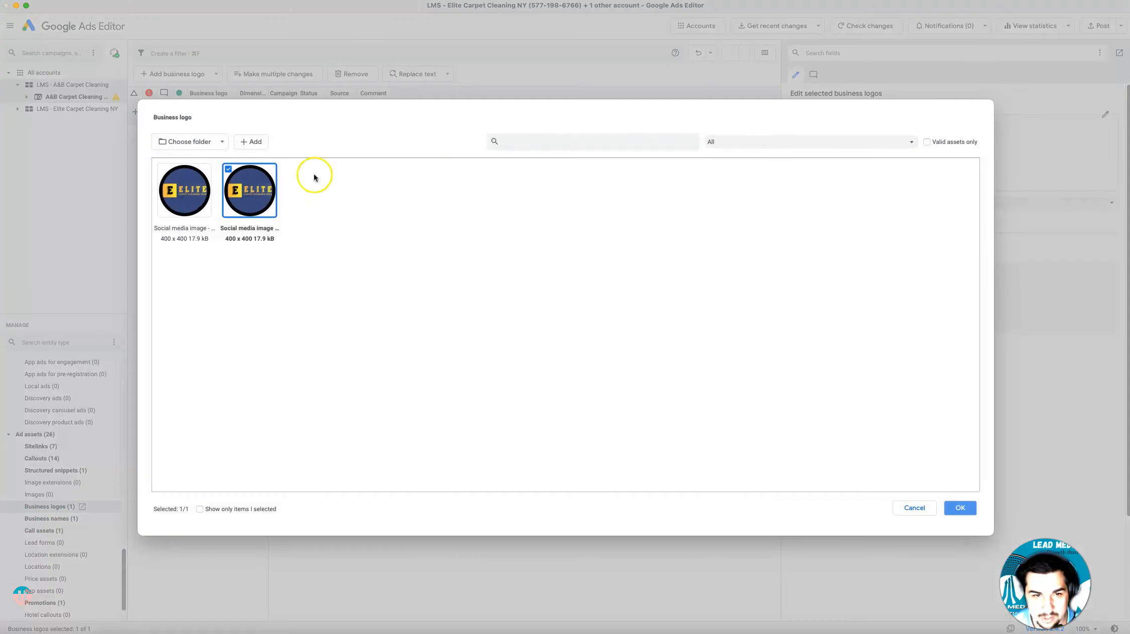
left_click(257, 142)
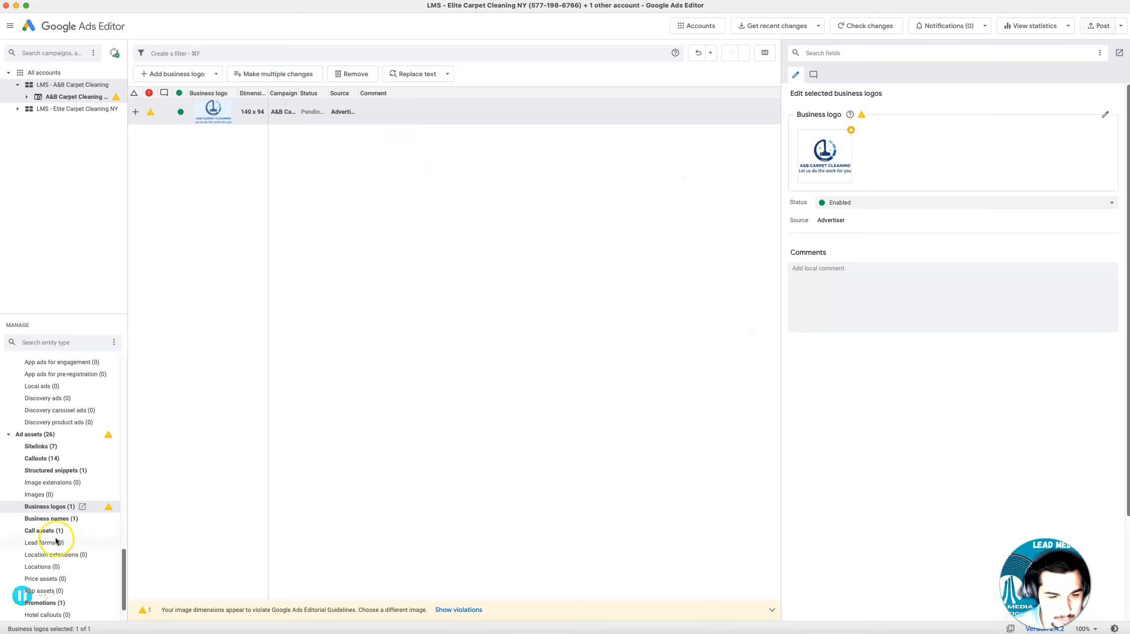
Change the campaign's business name asset to A&B Carpet Cleaning
left_click(62, 520)
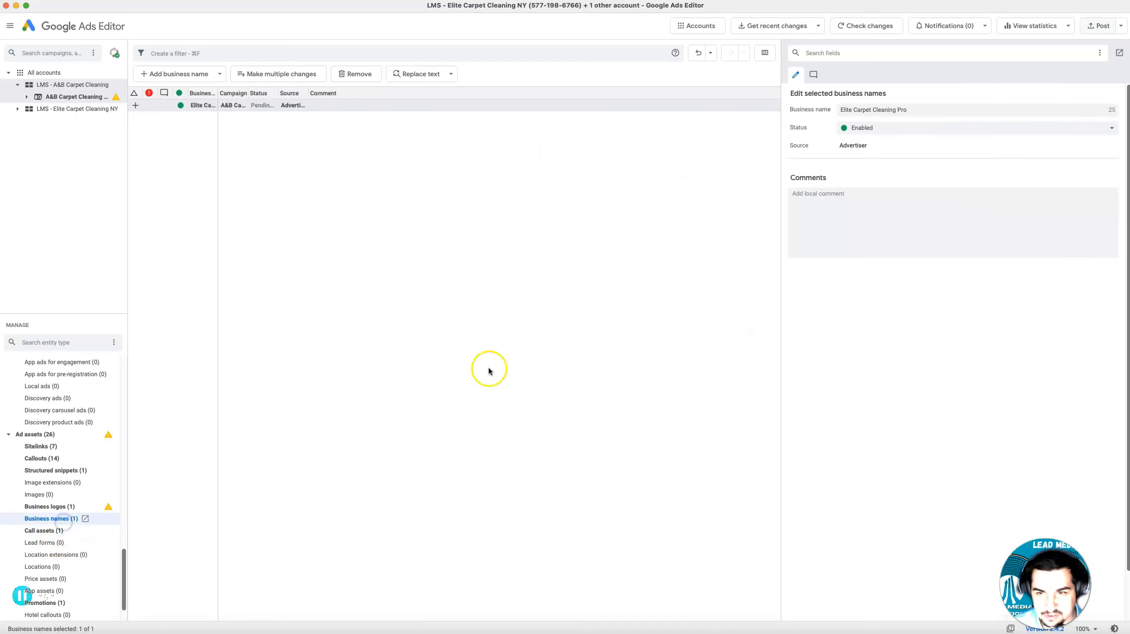
left_click(818, 117)
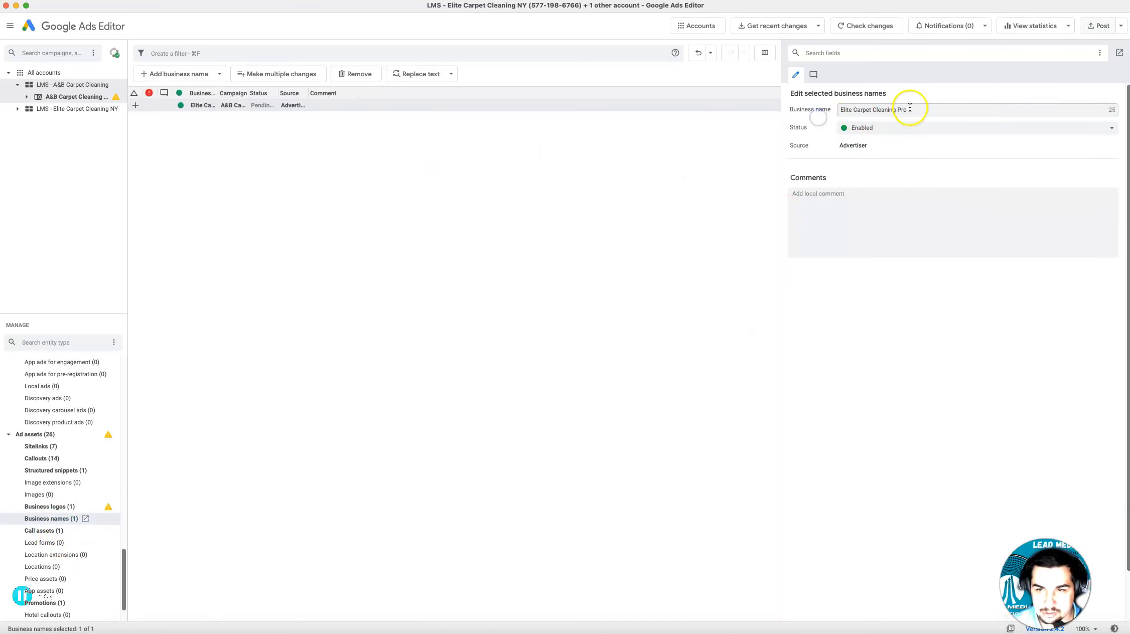
triple_click(893, 109)
type("A&B")
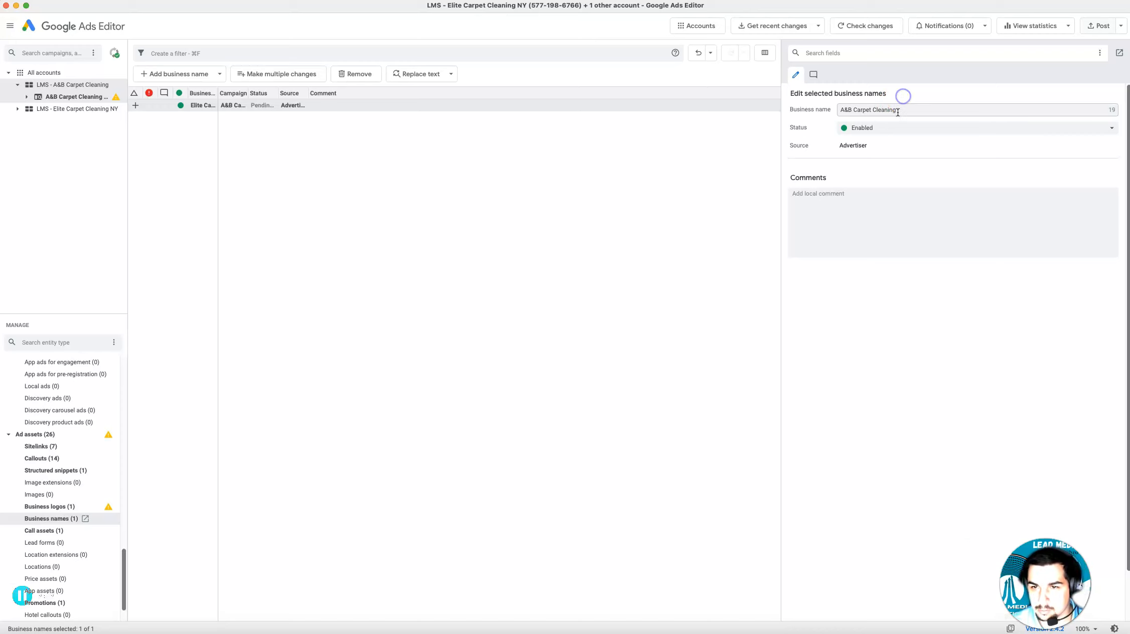
Replace the call asset's phone number with the business phone number from the A&B Carpet Cleaning website
left_click(48, 532)
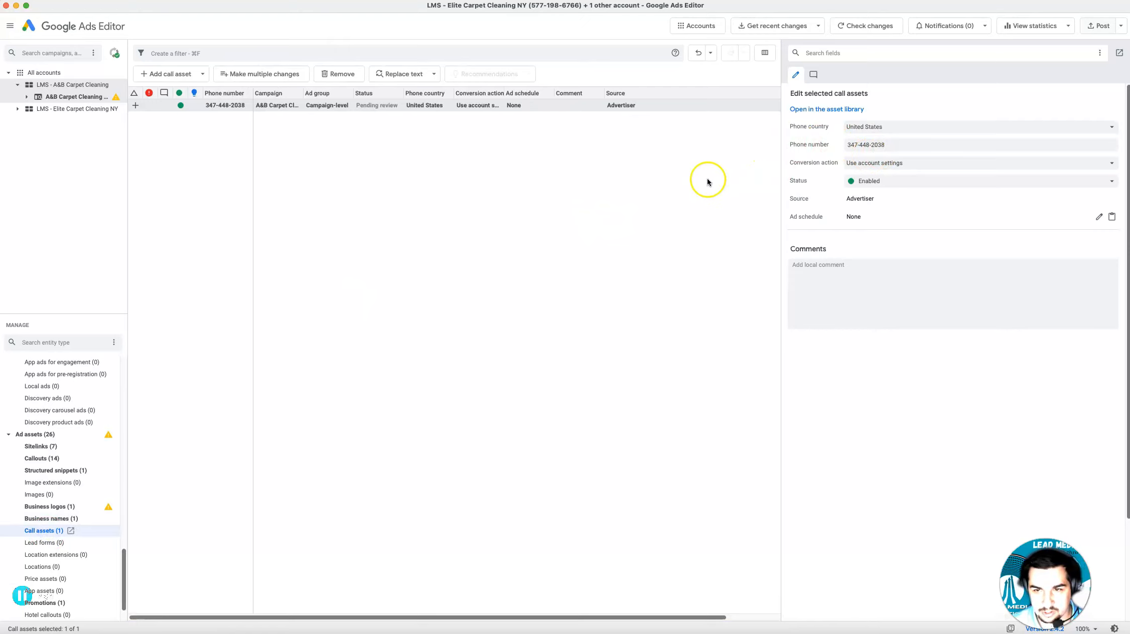
key("ctrl+Up")
left_click(592, 9)
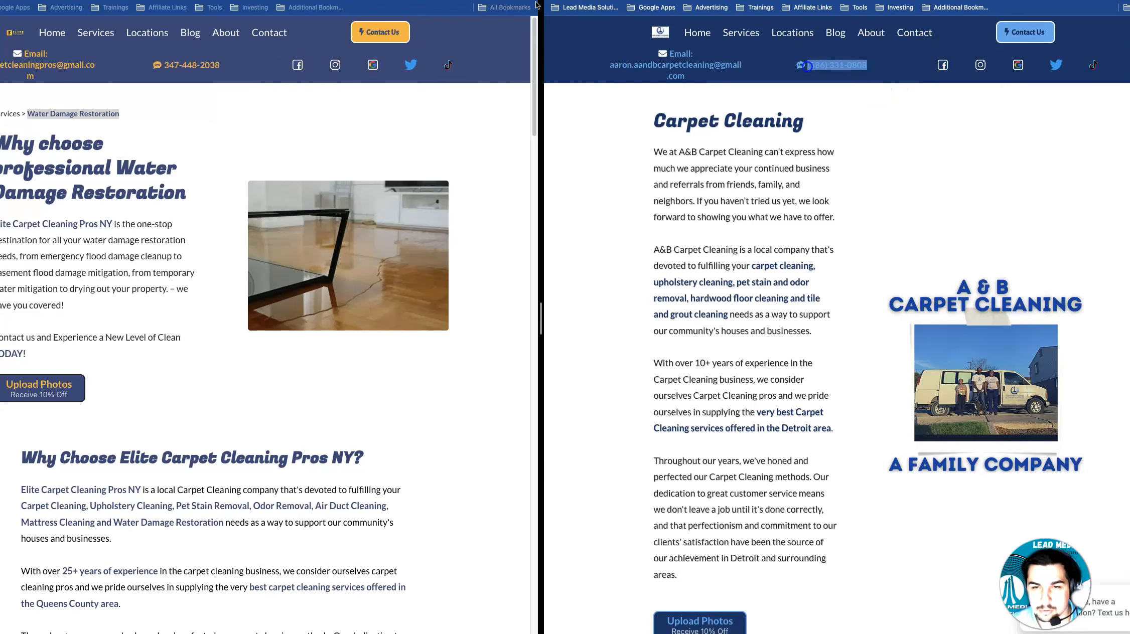
key("ctrl+Up")
key("ctrl+Up")
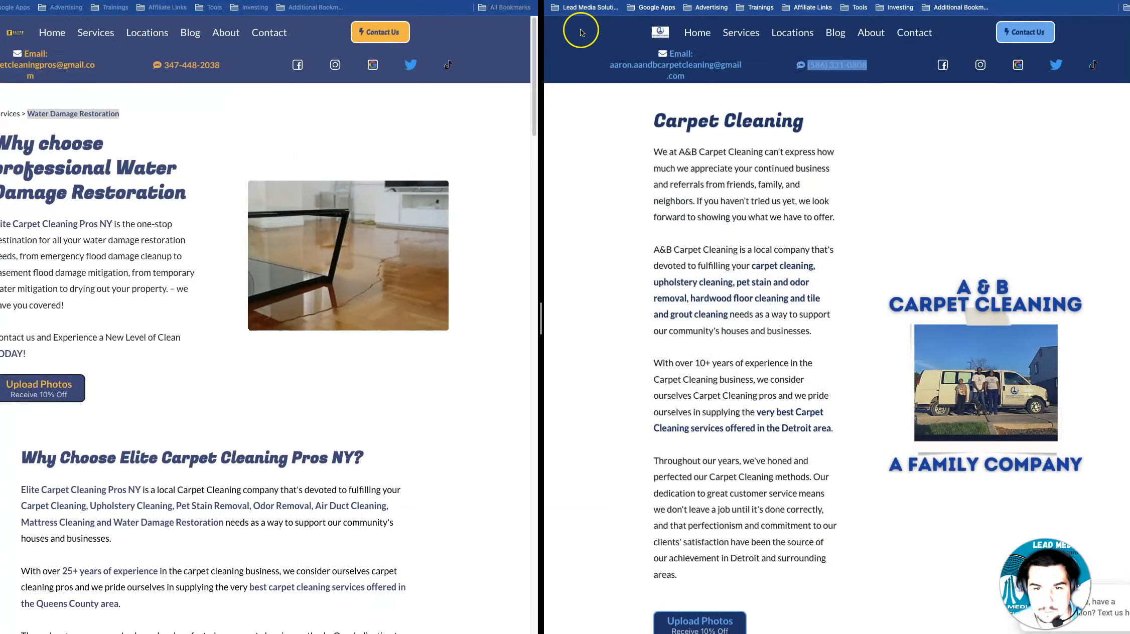
key("ctrl+Up")
key("Return")
double_click(900, 142)
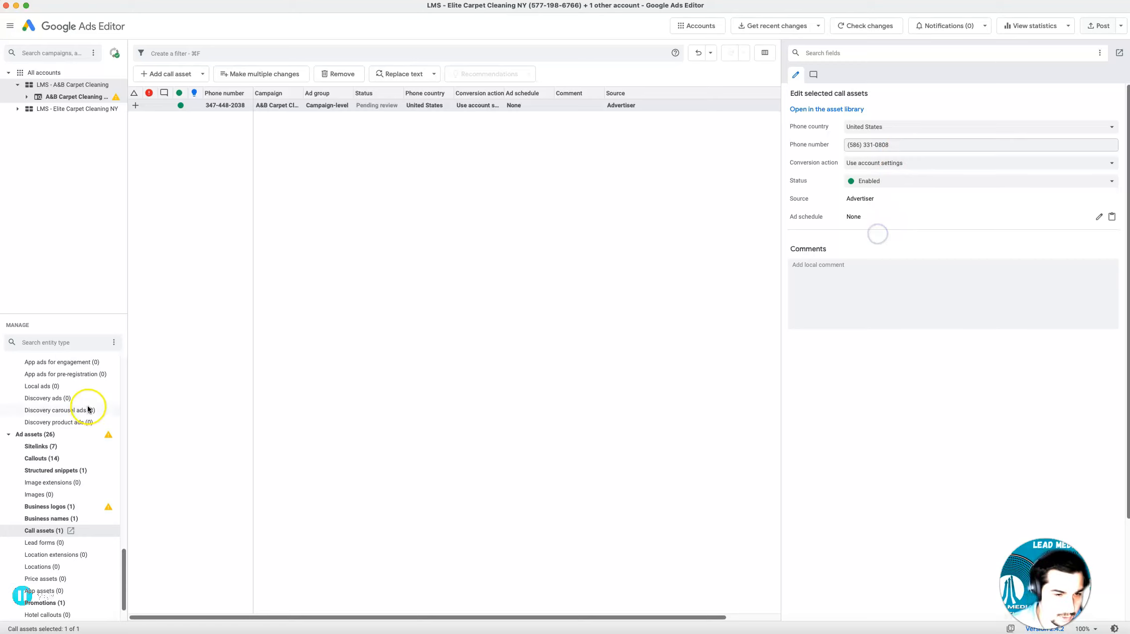
Examine the shared library, including the images and other entries in its asset library
scroll(75, 479, "down", 3)
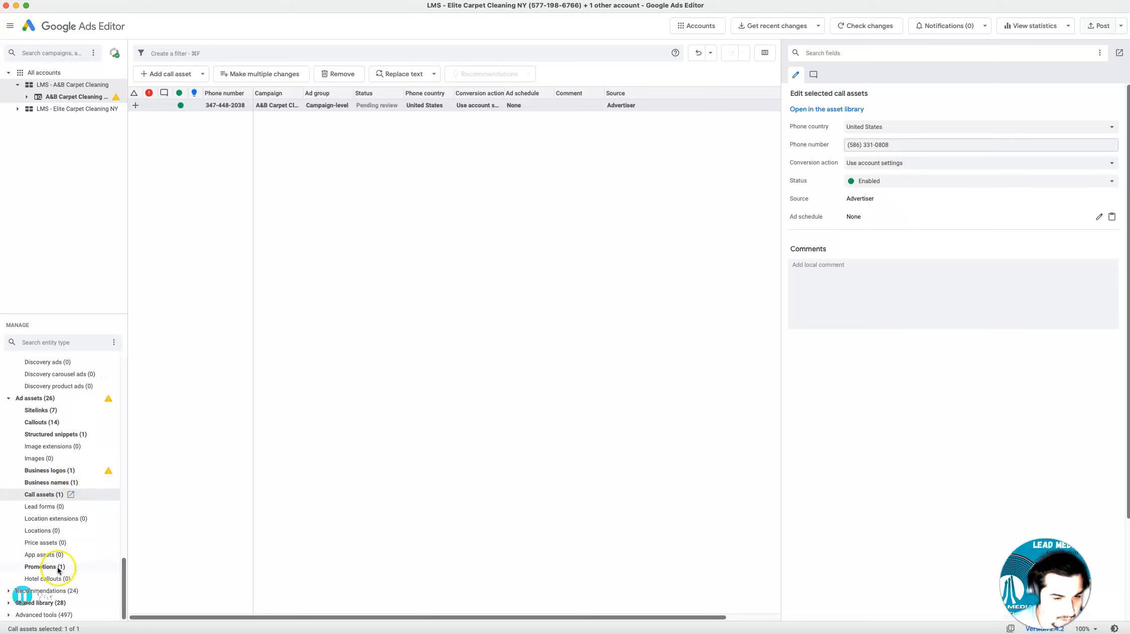
left_click(66, 604)
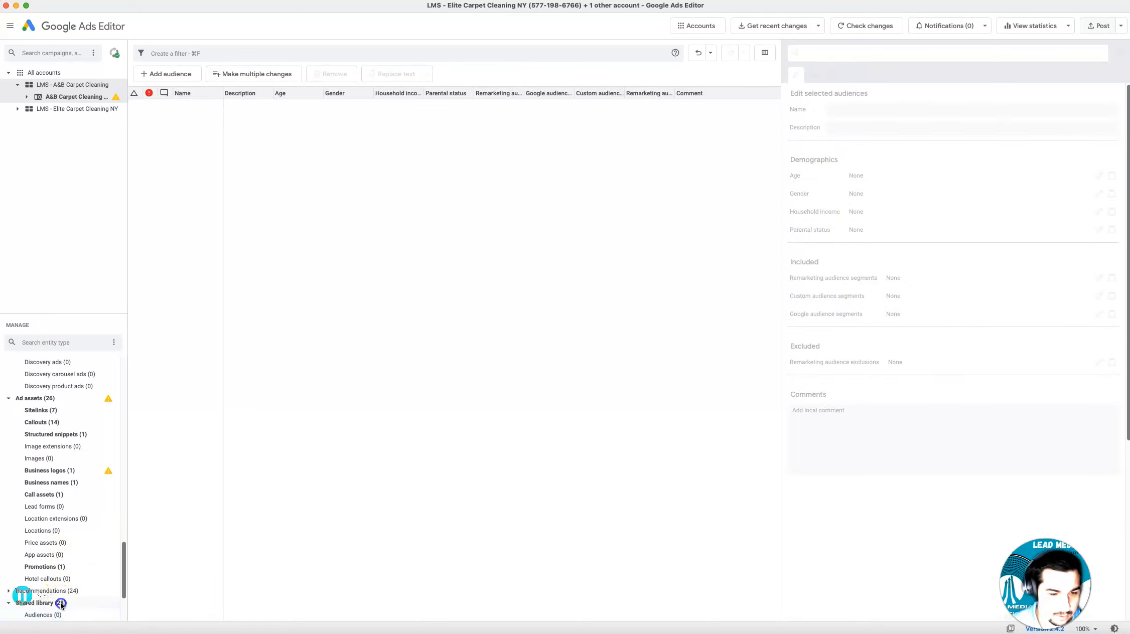
scroll(61, 606, "down", 4)
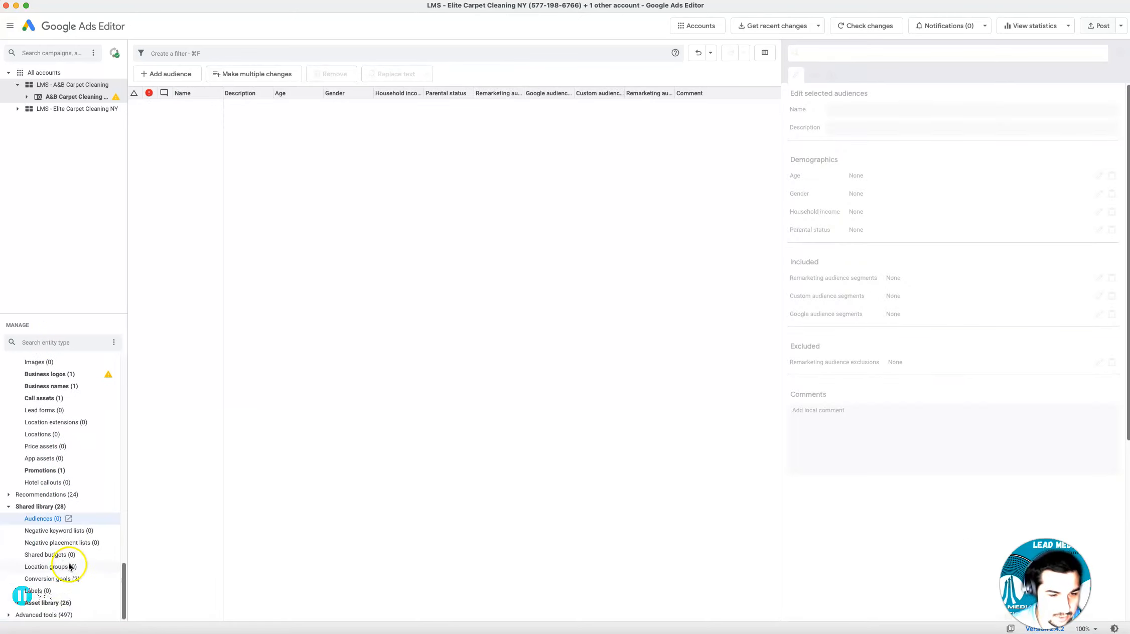
left_click(67, 602)
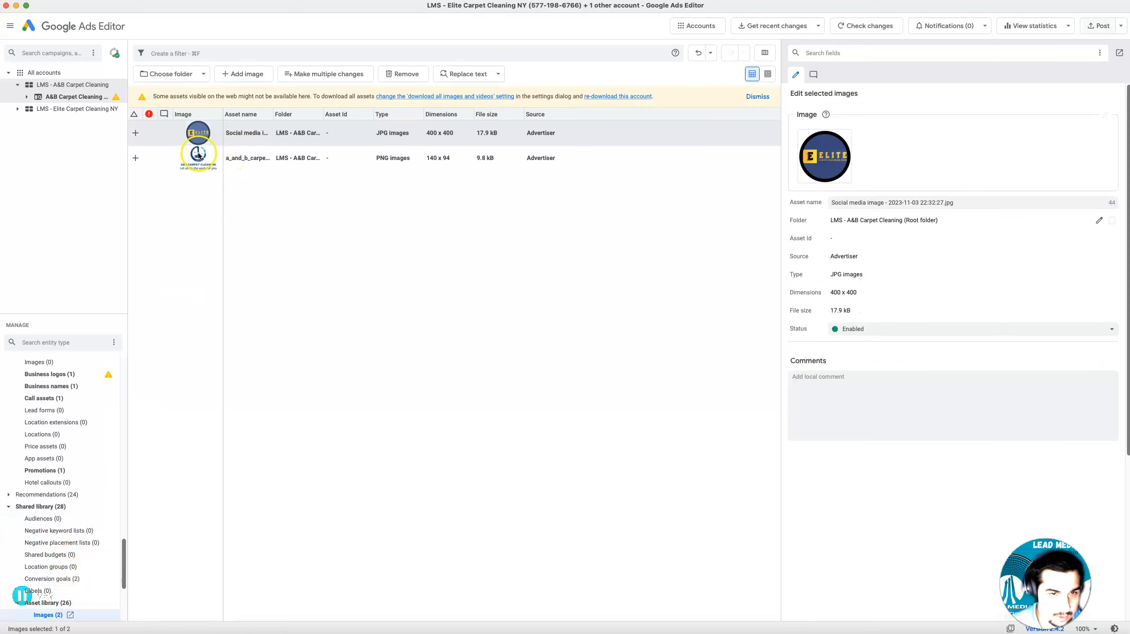
scroll(83, 574, "down", 5)
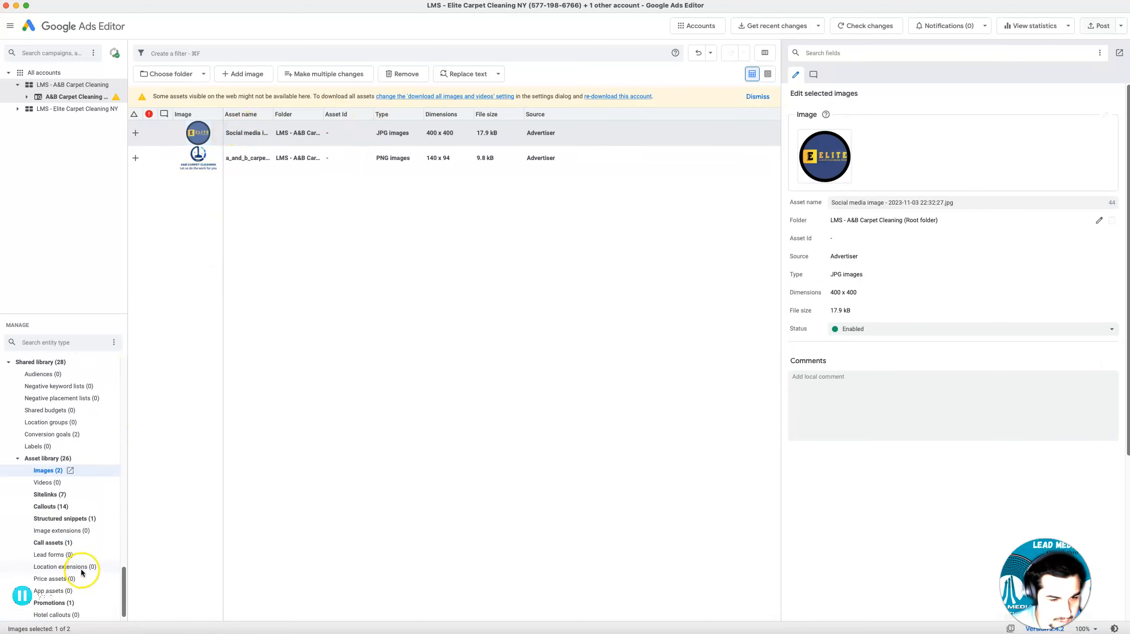
scroll(73, 577, "down", 1)
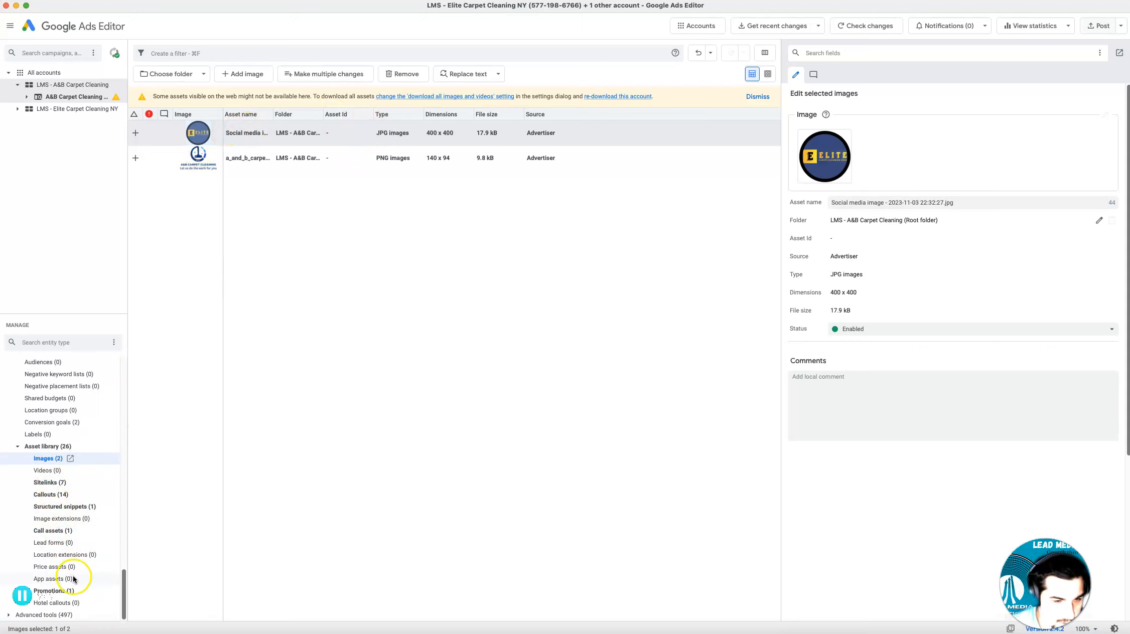
scroll(81, 479, "up", 10)
scroll(80, 477, "up", 10)
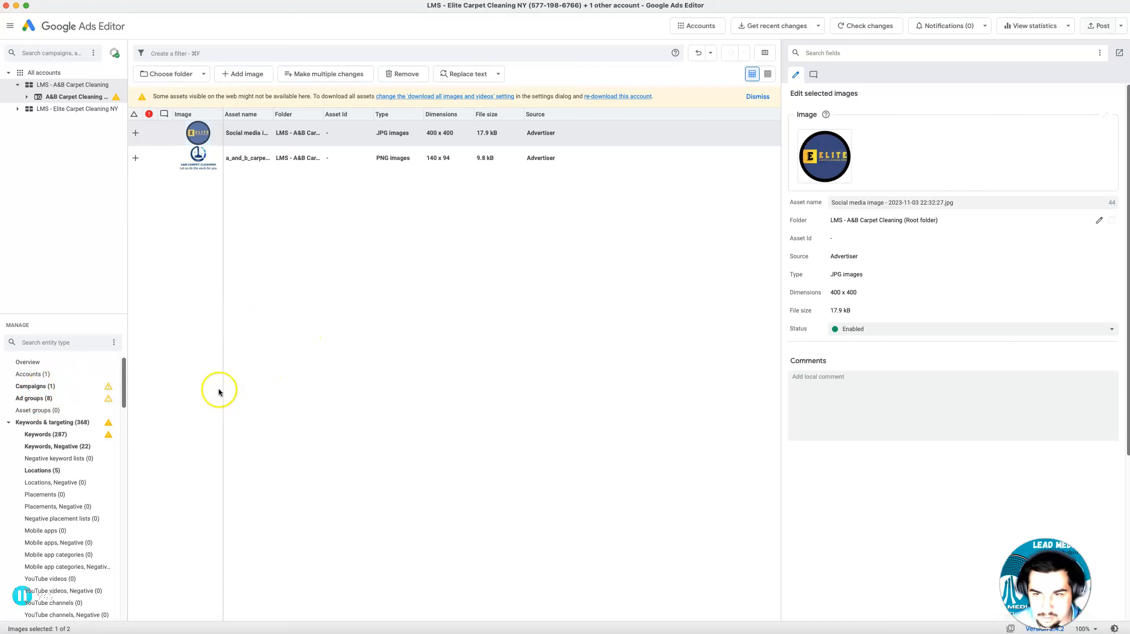
Post the changes of the selected A&B Carpet Cleaning campaign to Google Ads
left_click(577, 301)
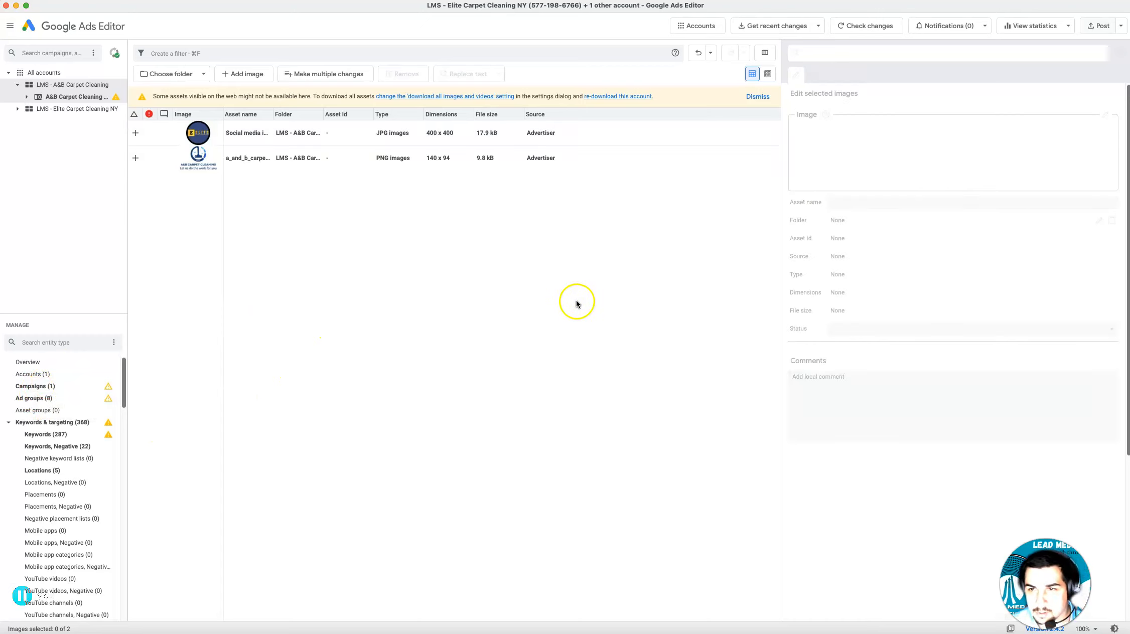
left_click(1095, 27)
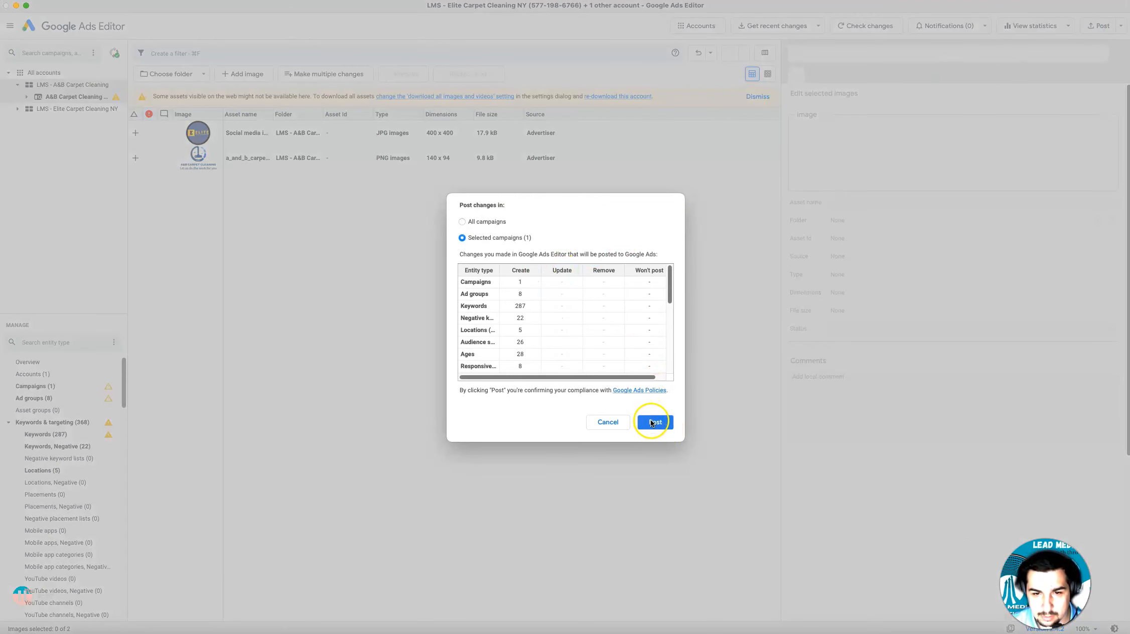
left_click(652, 425)
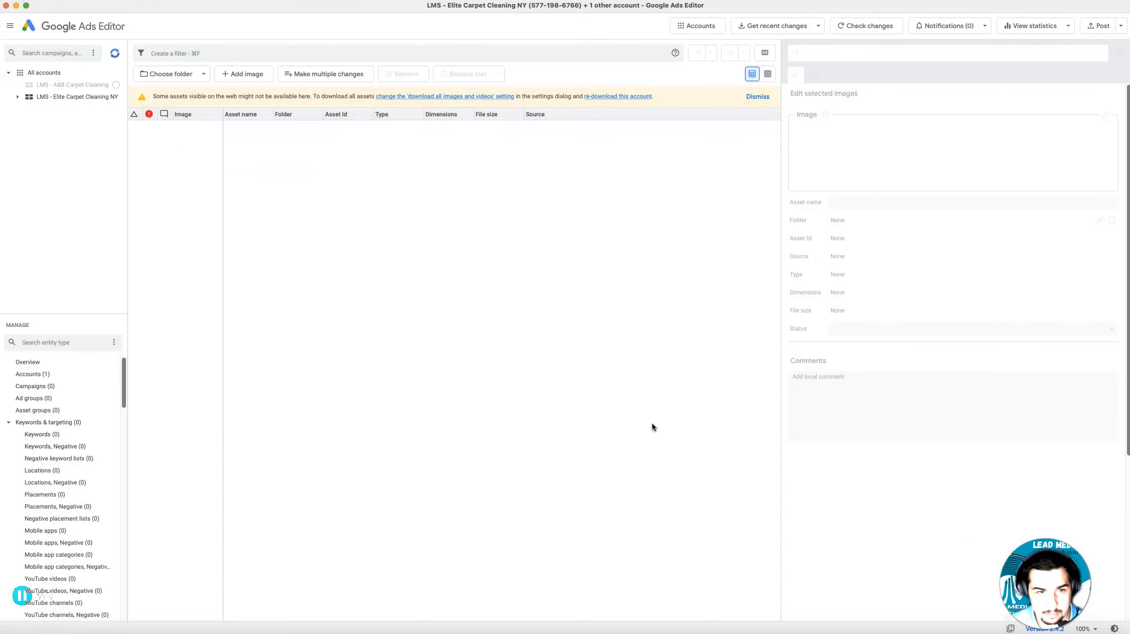
left_click_drag(651, 425, 578, 453)
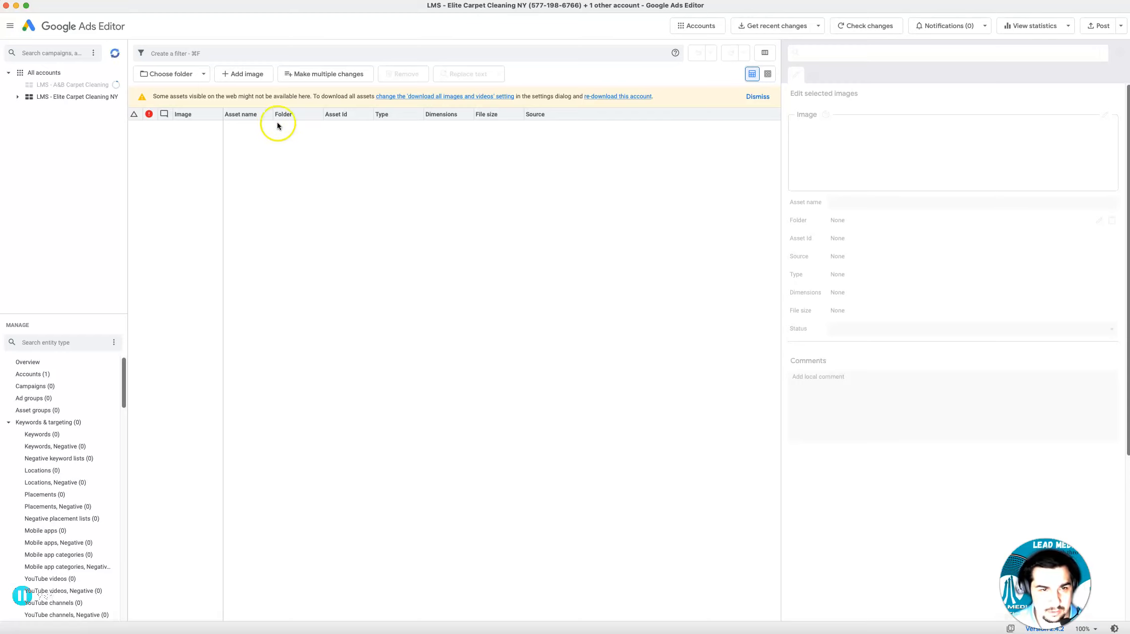
Clear the A&B Carpet Cleaning image from the campaign's business logo asset by deselecting it in the image picker
left_click(114, 53)
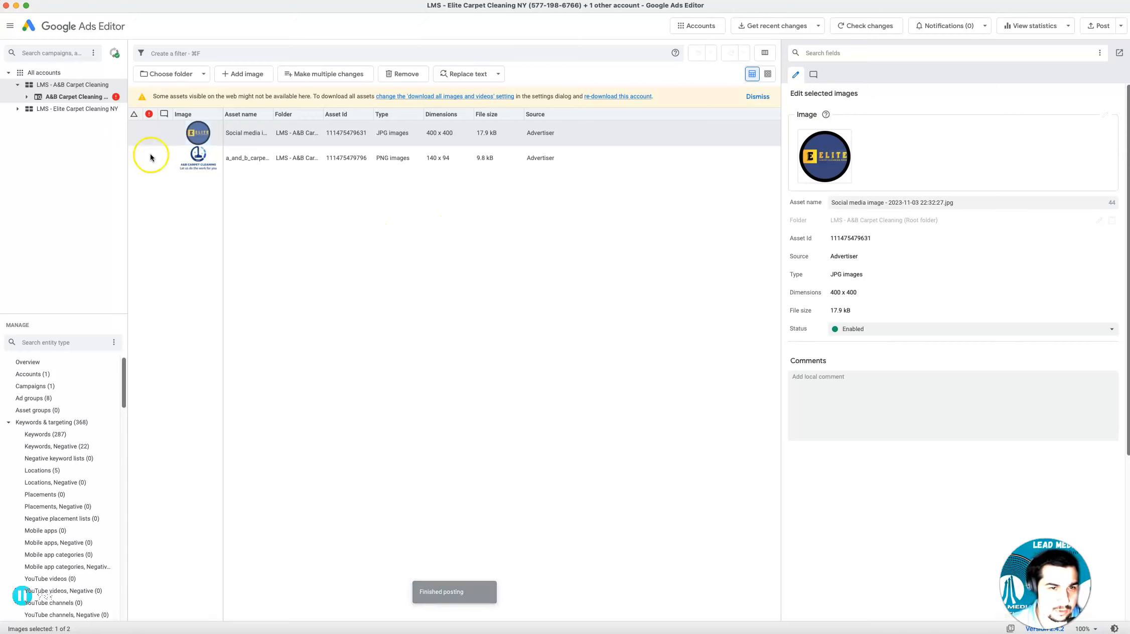
scroll(93, 511, "down", 15)
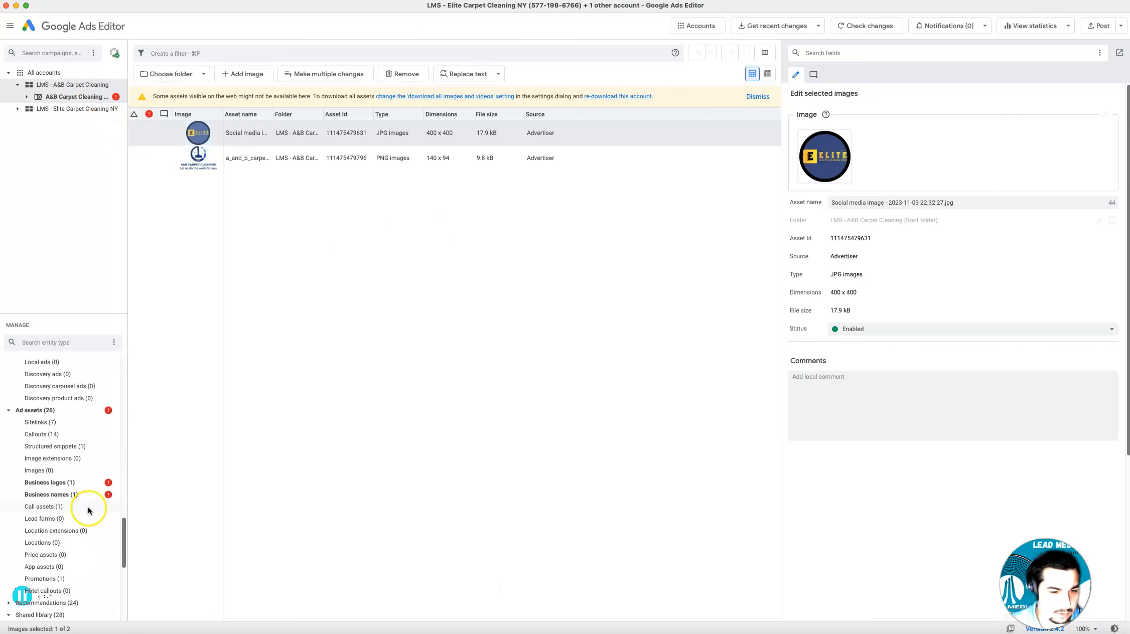
left_click(48, 447)
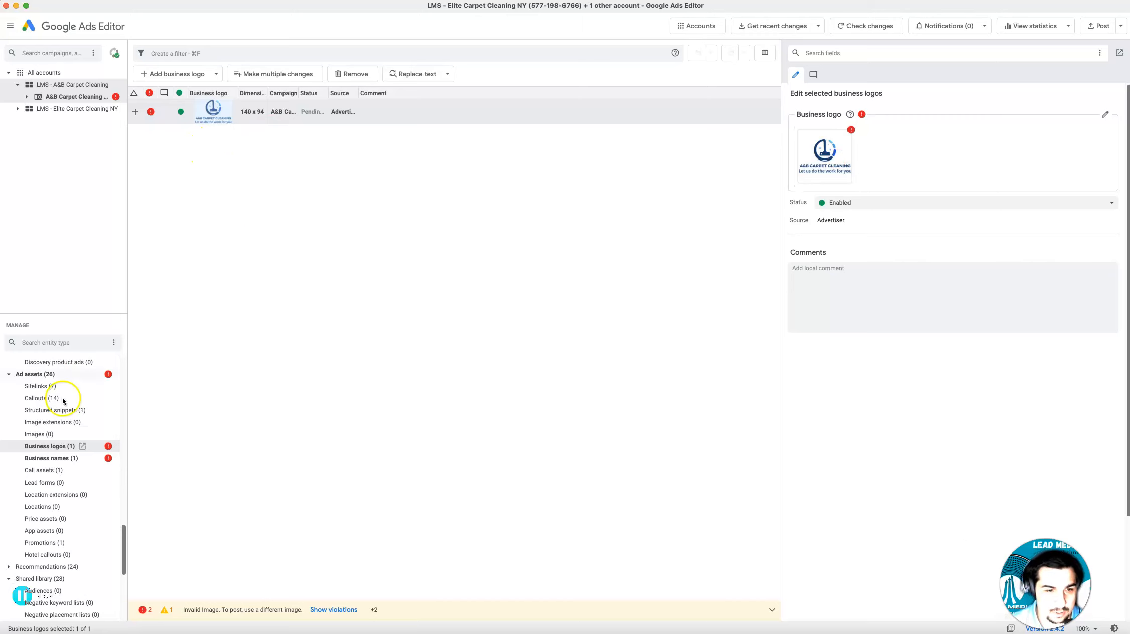
left_click(1106, 113)
left_click(248, 208)
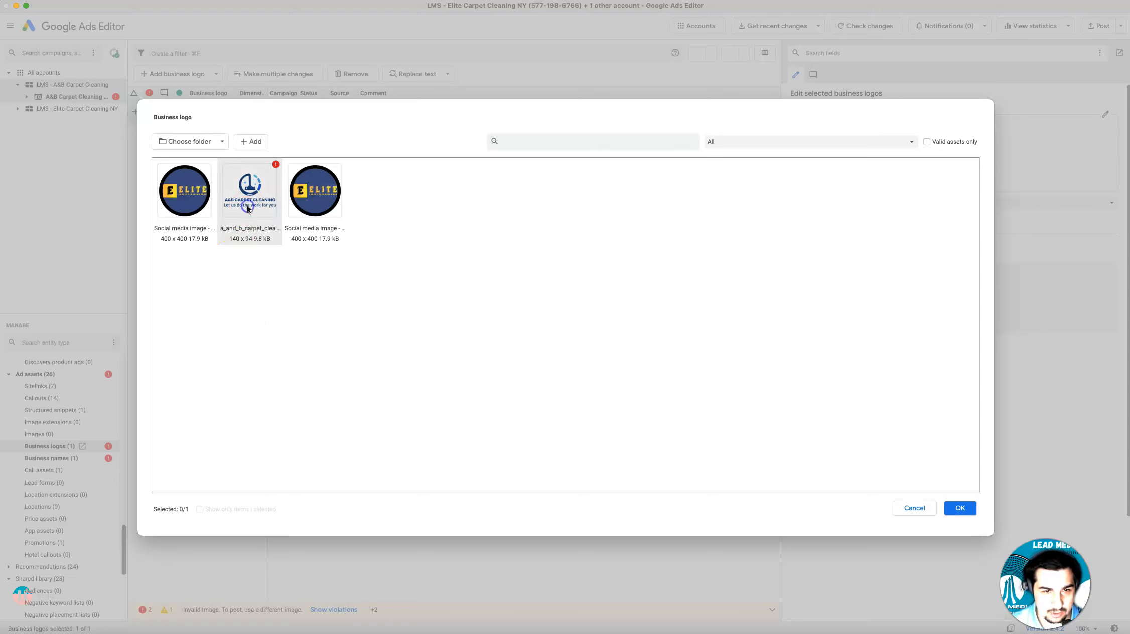
left_click(960, 507)
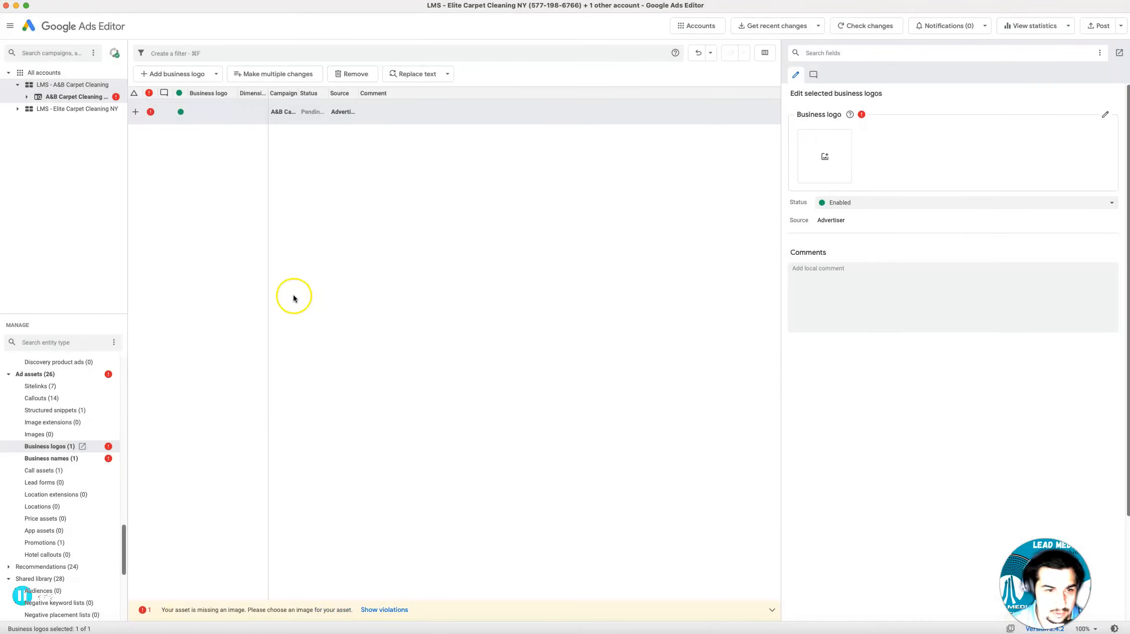
Shorten the campaign's business name asset to A&B Carpet
left_click(67, 458)
left_click(924, 109)
mouse_move(923, 109)
left_mouse_down()
mouse_move(830, 110)
mouse_move(904, 108)
left_mouse_up()
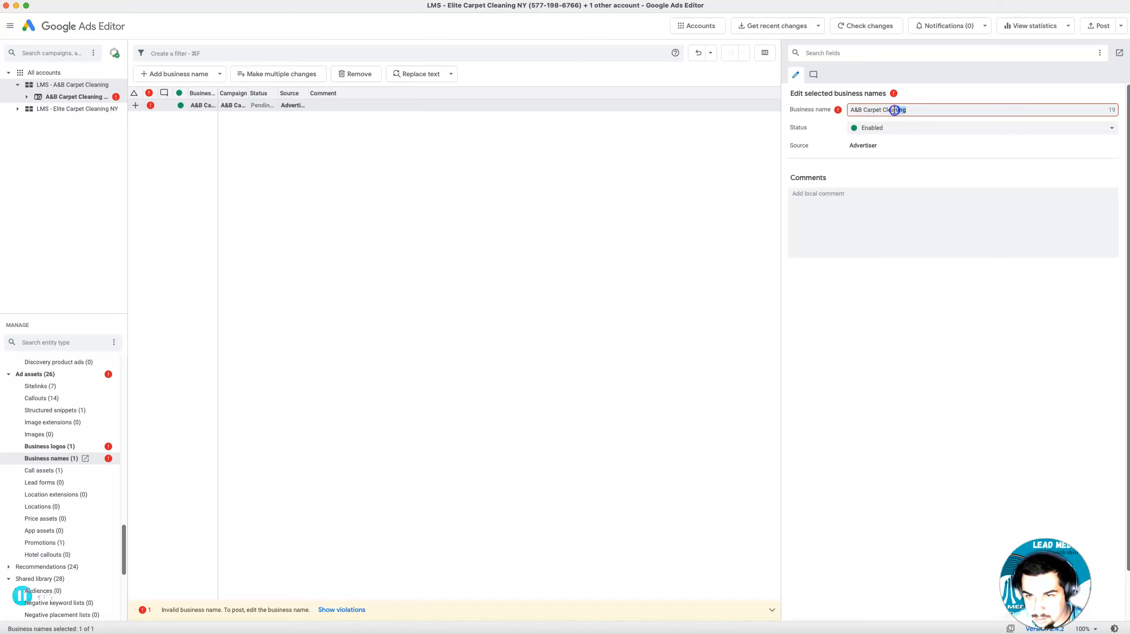
key("BackSpace")
key("BackSpace")
key("BackSpace")
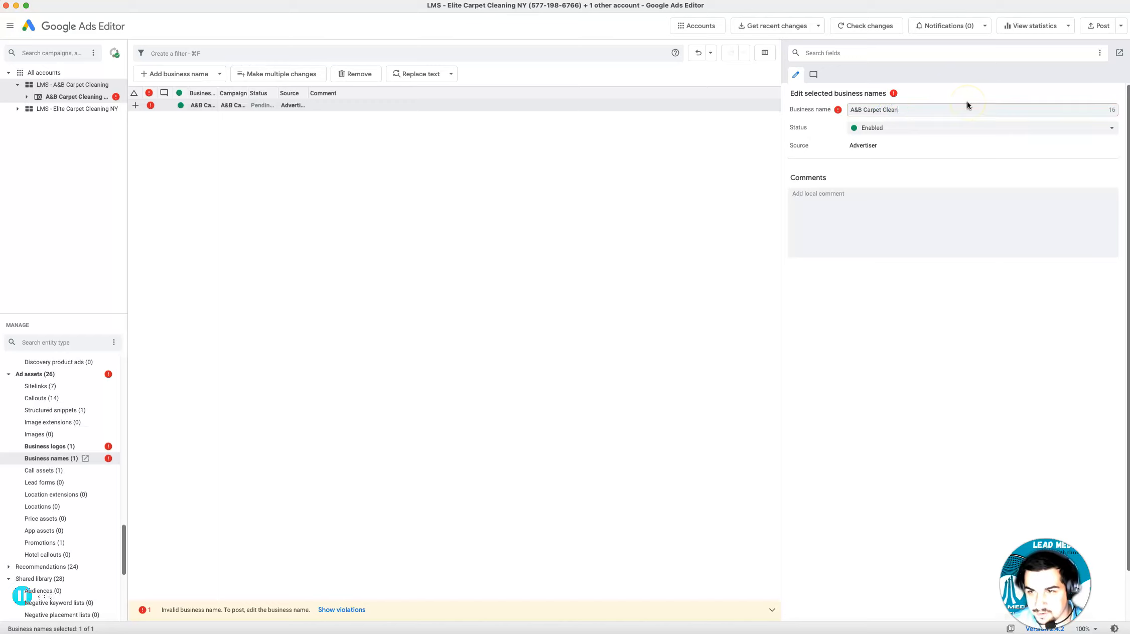
left_click(899, 110)
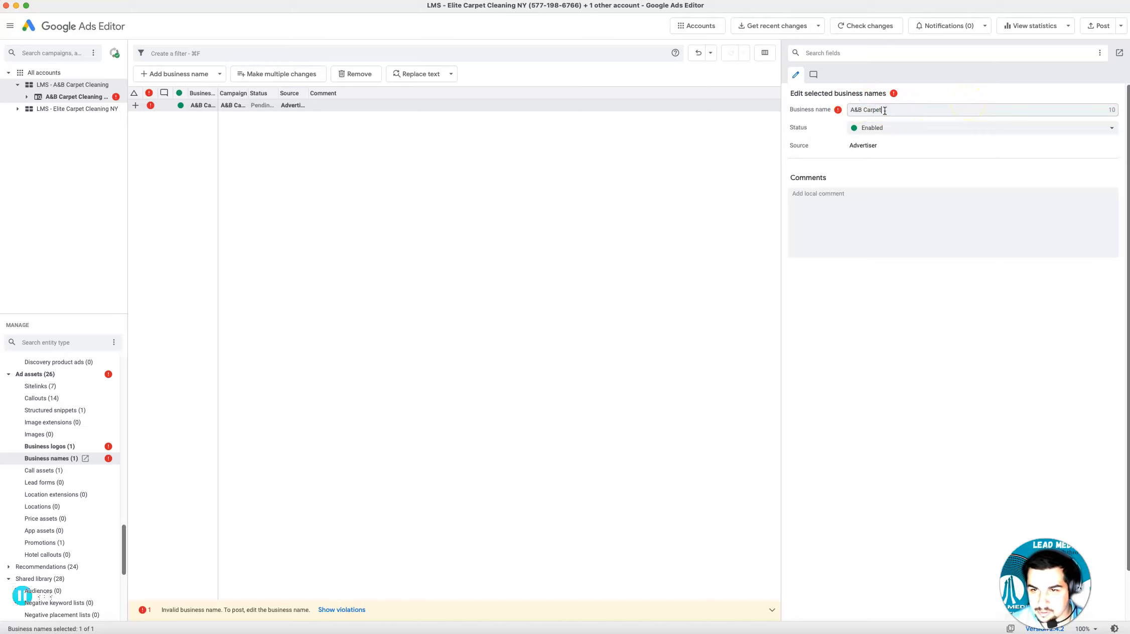
left_click(926, 156)
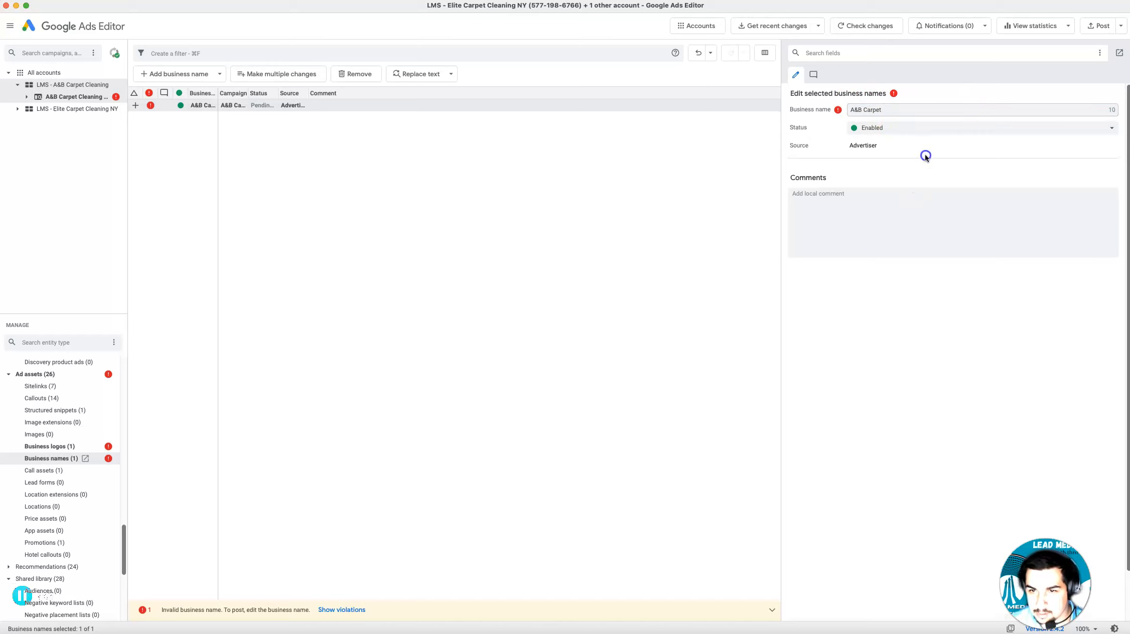
Try to post the selected campaign's shortened business name to Google Ads
scroll(68, 517, "down", 4)
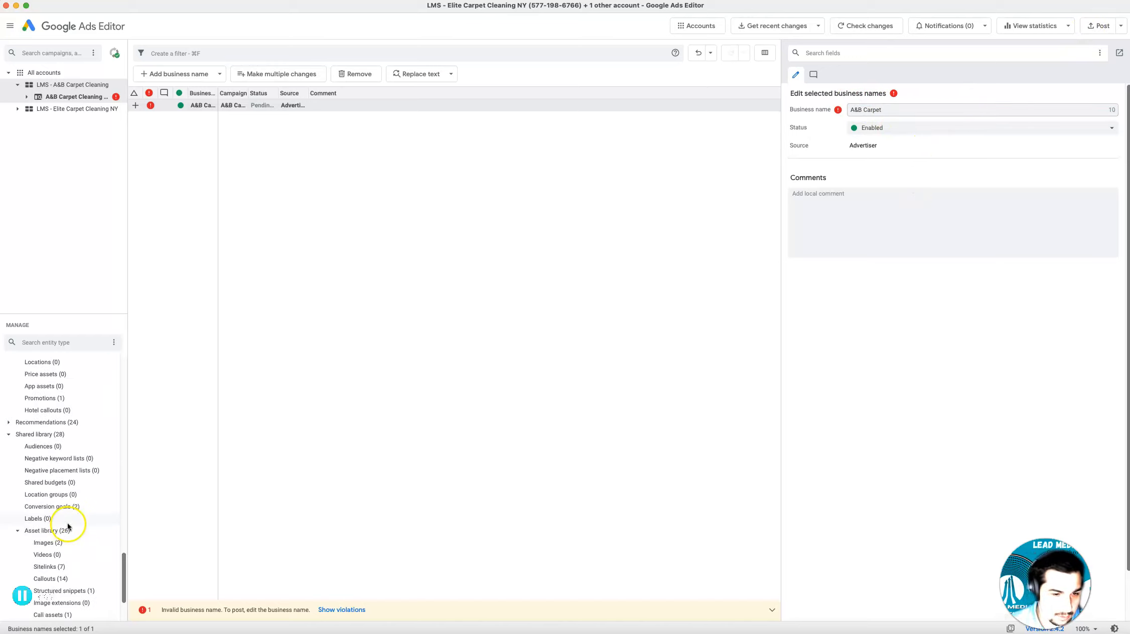
scroll(69, 525, "up", 10)
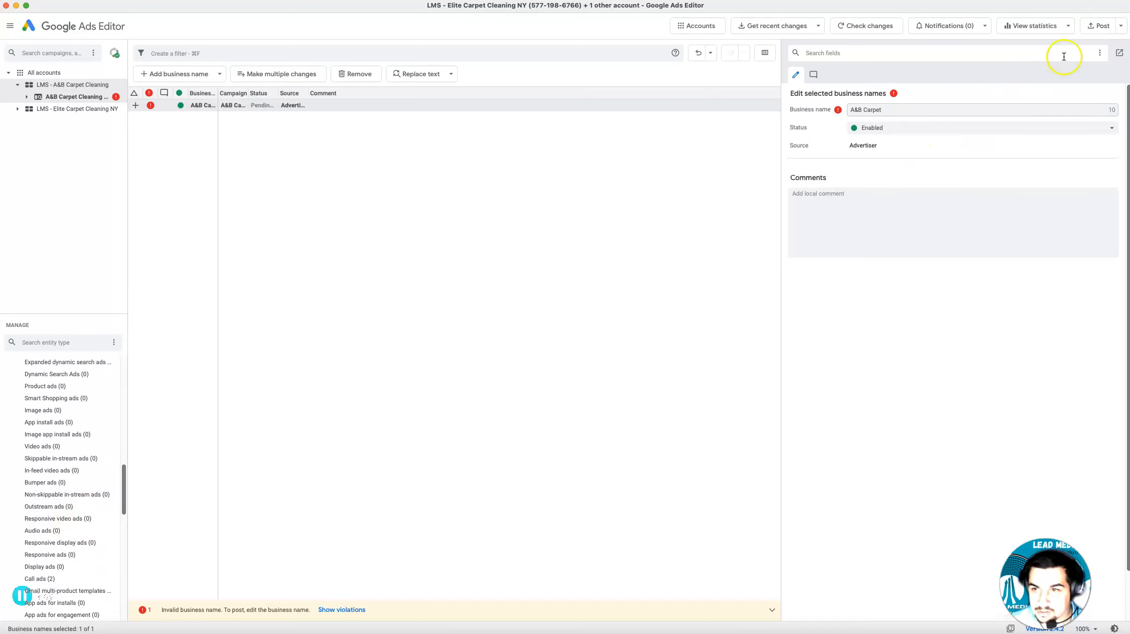
left_click(1108, 26)
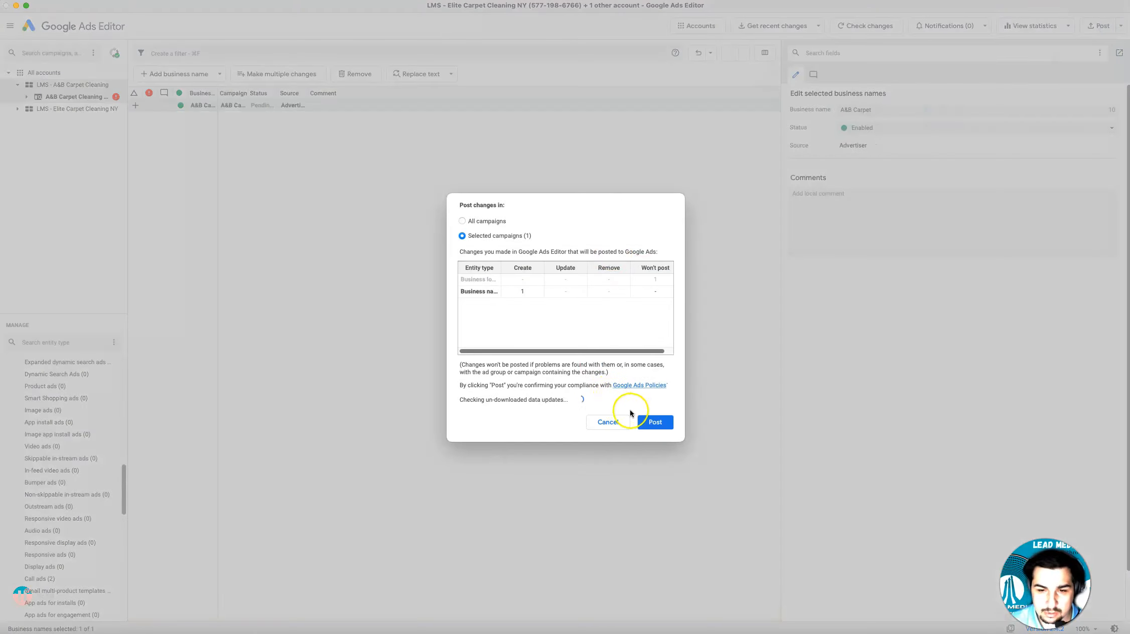
left_click(649, 420)
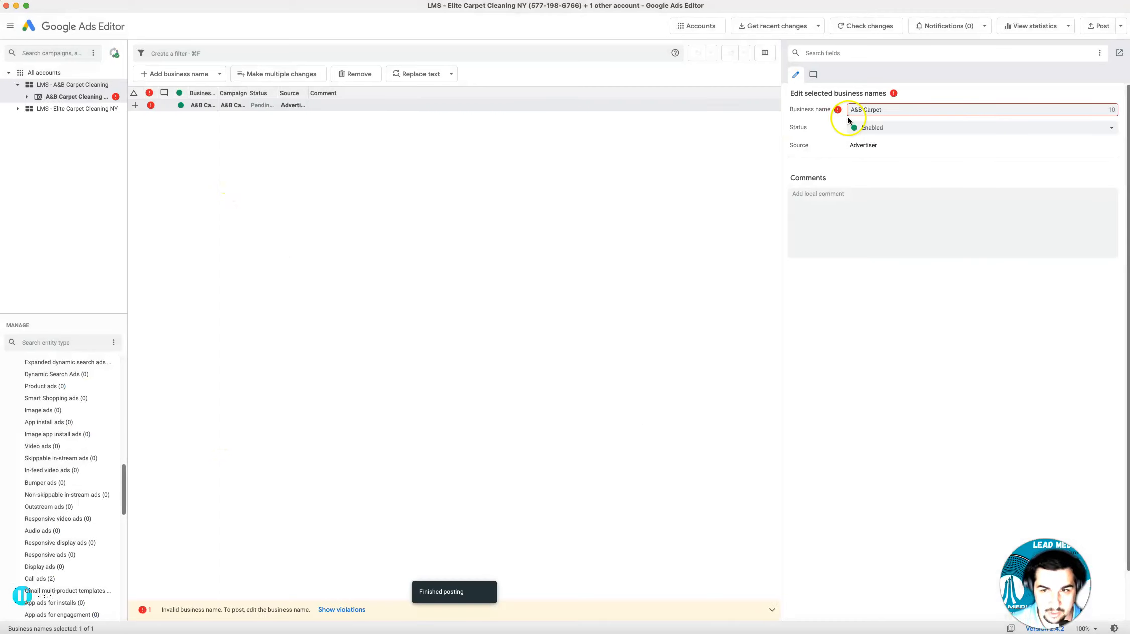
Clear the campaign's business name asset and check what remains to post for the selected campaign
left_click_drag(894, 108, 817, 110)
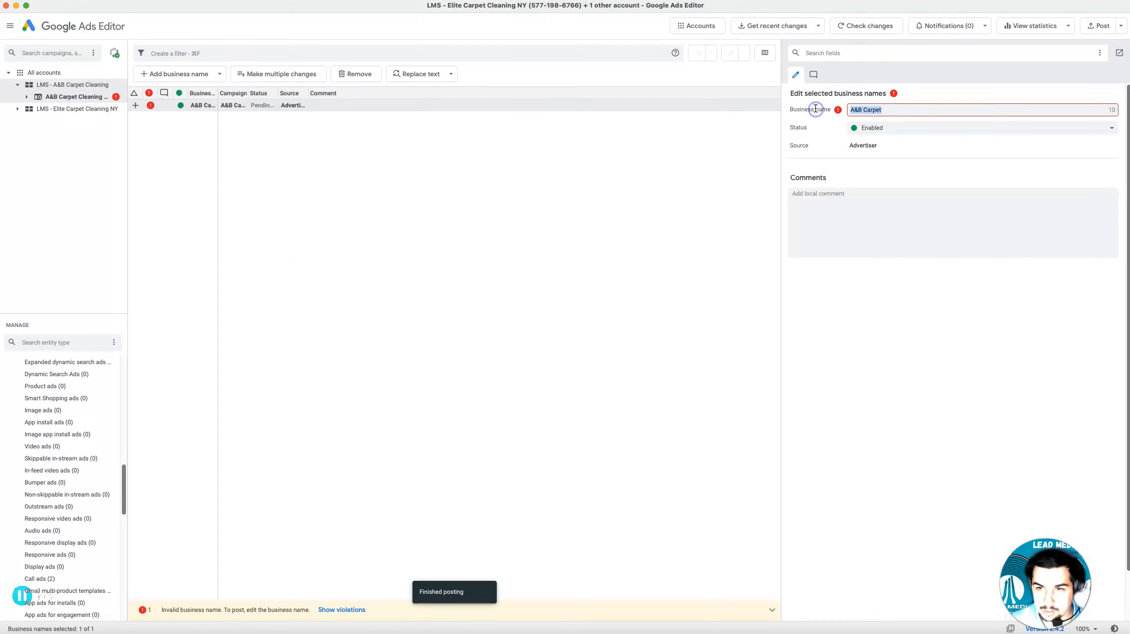
key("BackSpace")
left_click(1097, 31)
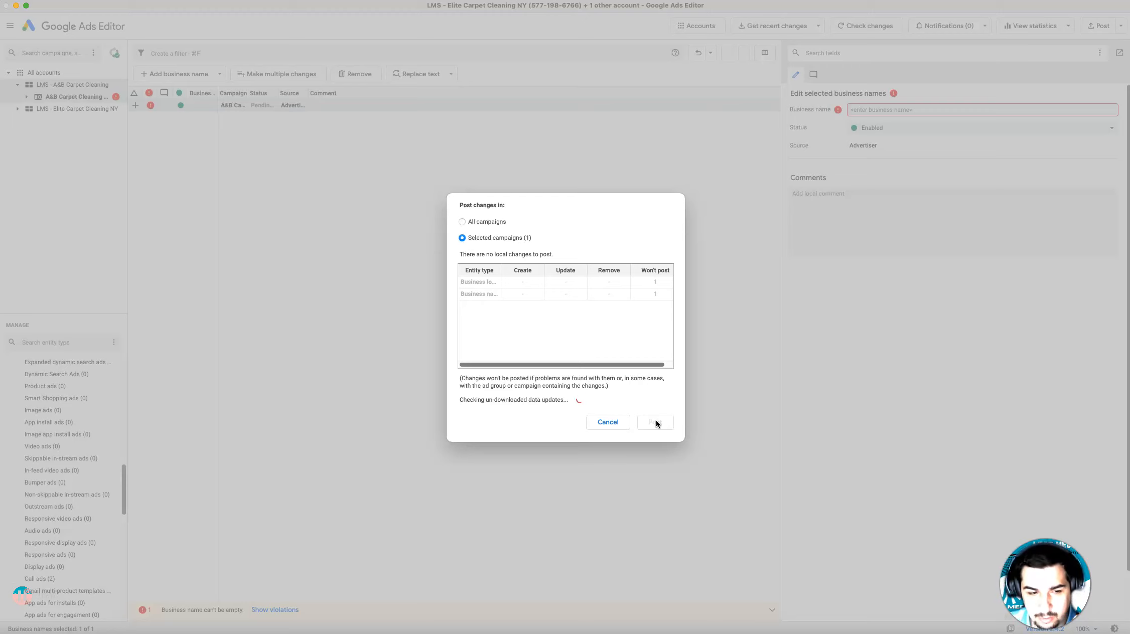
left_click(631, 460)
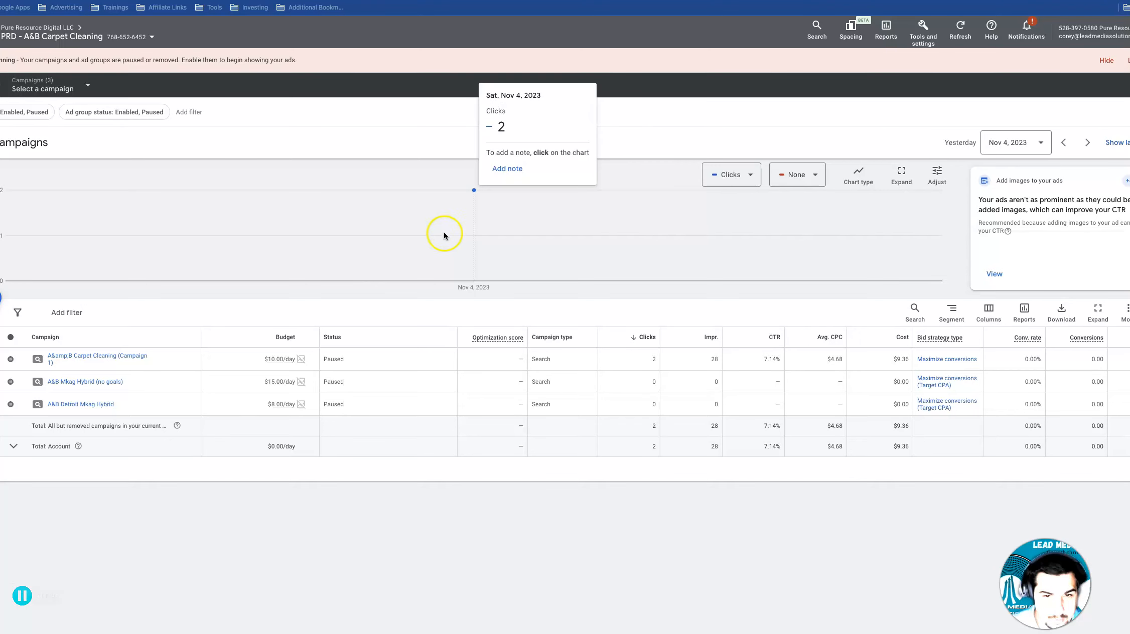
Switch to Google Ads in the browser and review the A&B Carpet Cleaning Nov 23 Search campaign's ad groups, keywords and Location Based ads
key("ctrl+Up")
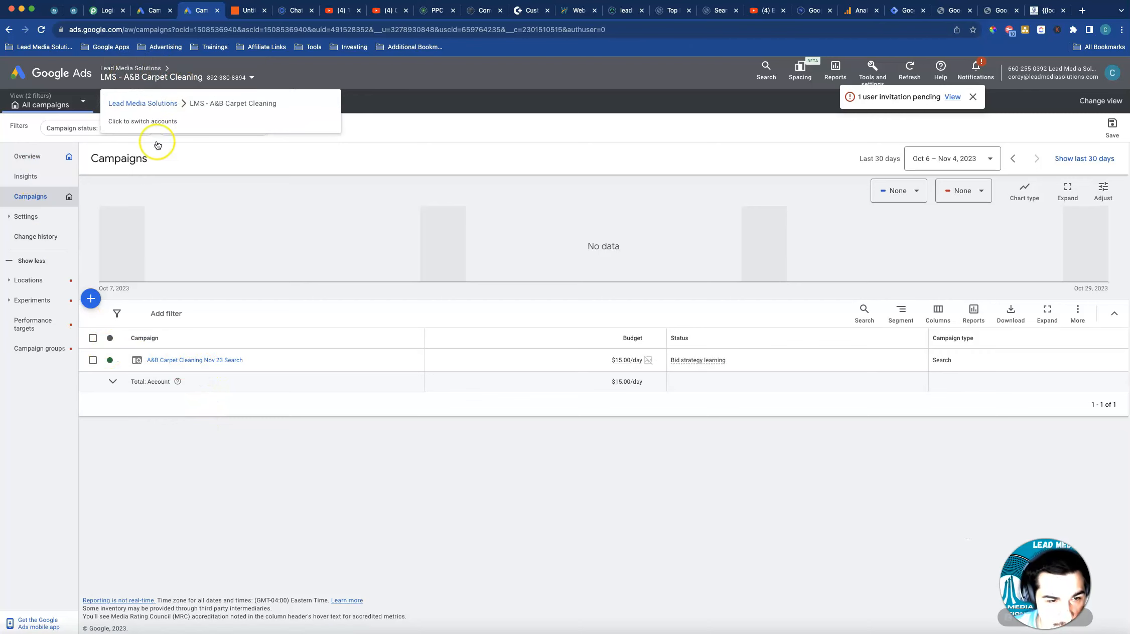
left_click(182, 360)
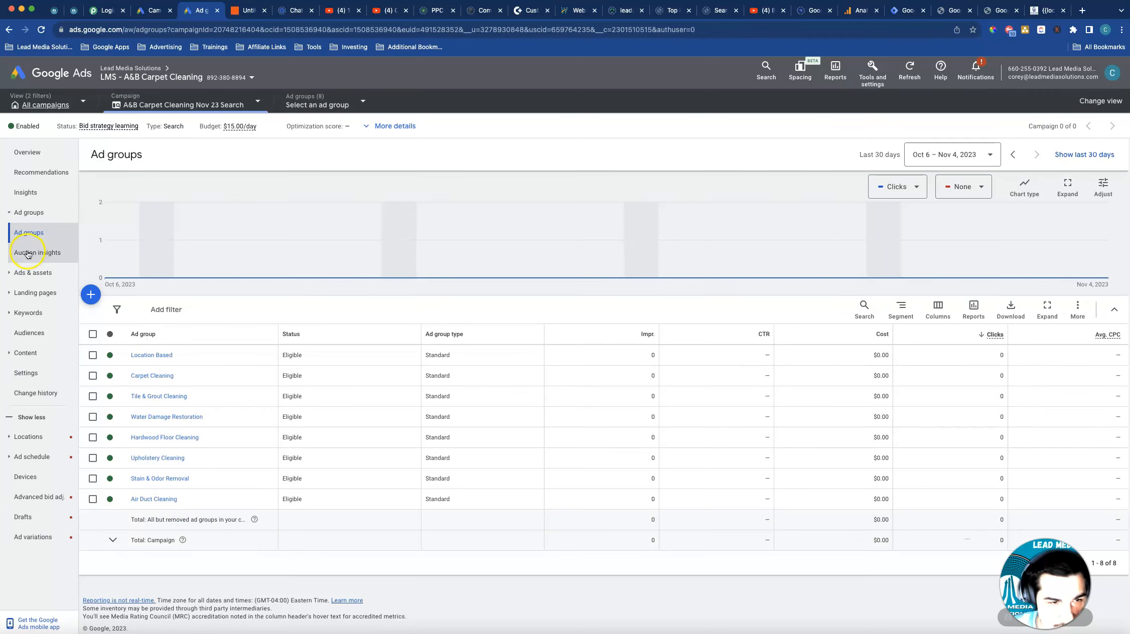
left_click(28, 312)
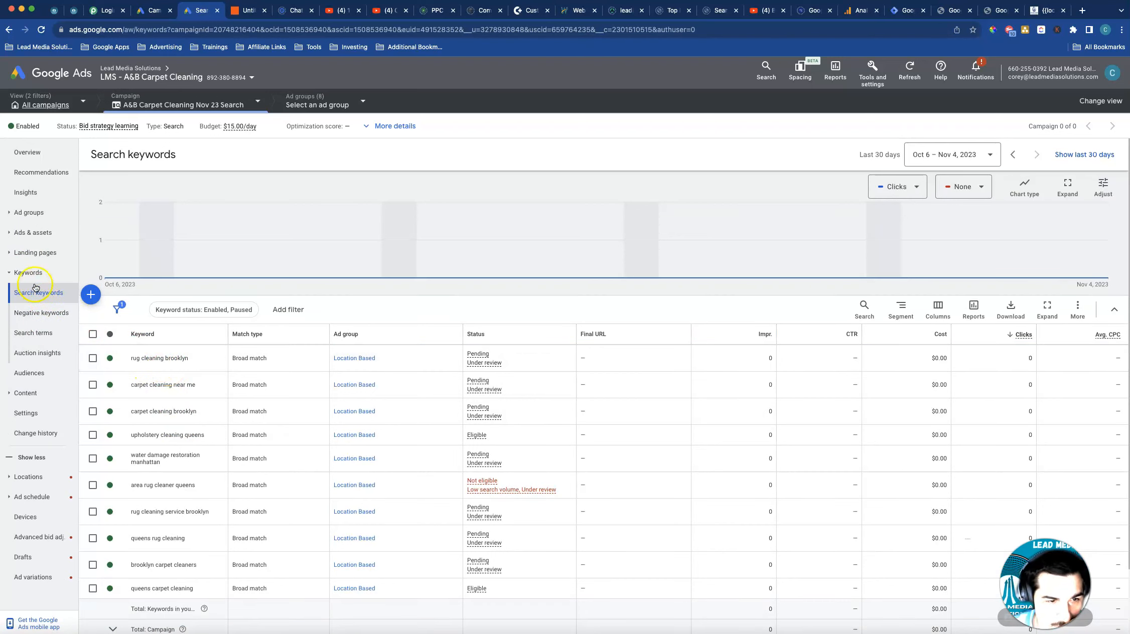
left_click(33, 232)
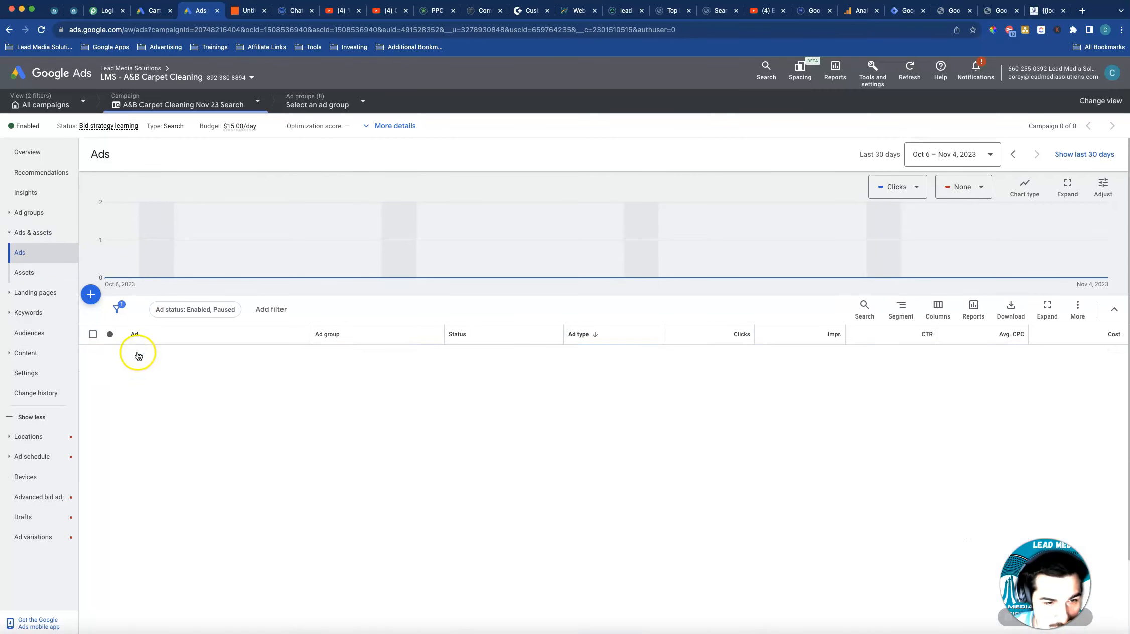
left_click(337, 358)
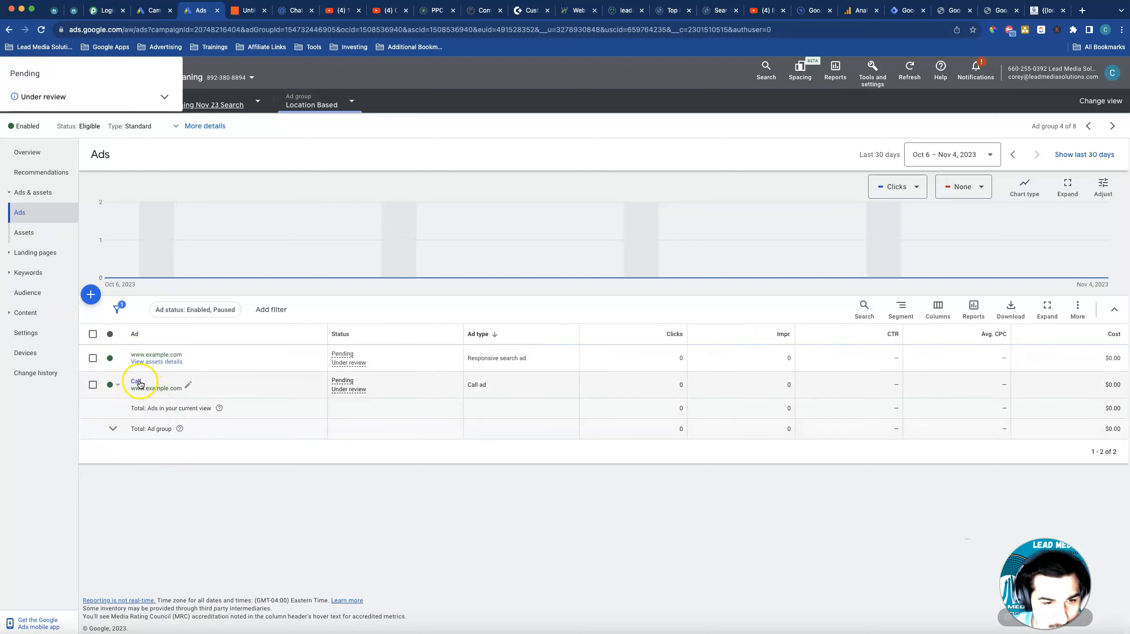
Examine the Location Based ad group's search keywords and place the Google Docs browser tab directly beside the Google Ads one
left_click(28, 273)
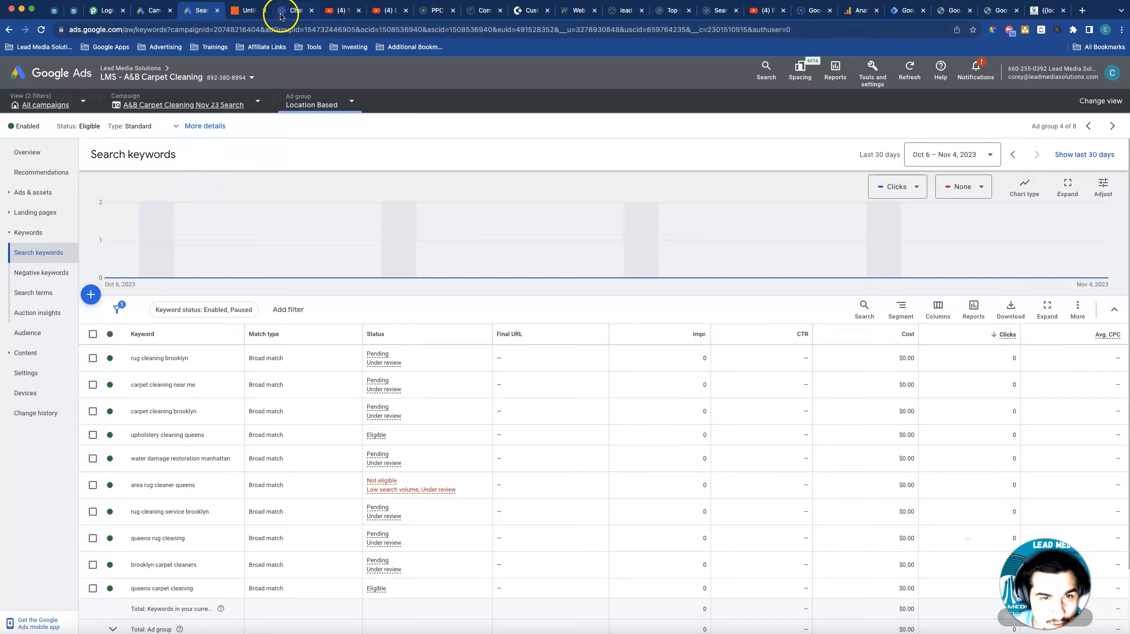
left_click_drag(282, 16, 233, 13)
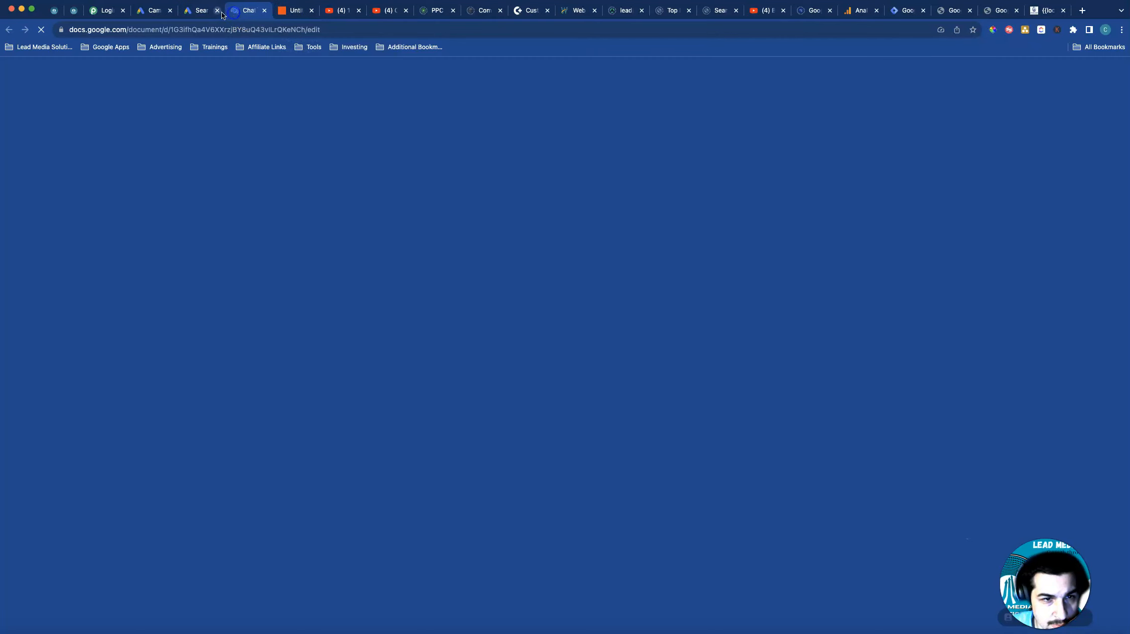
left_click(205, 11)
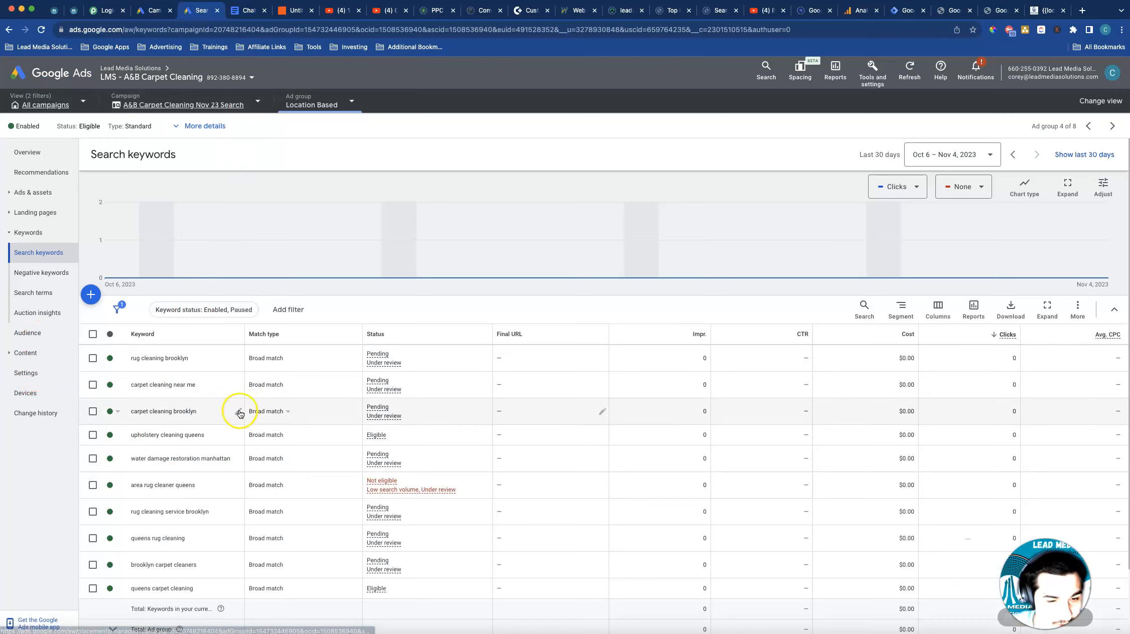
scroll(216, 458, "down", 3)
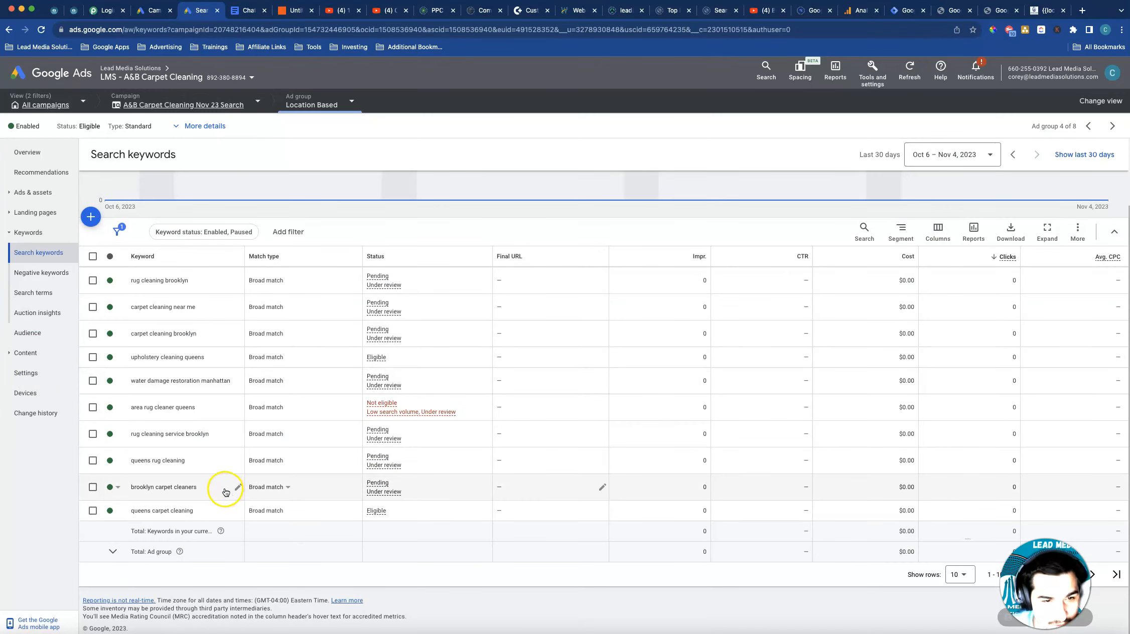
scroll(225, 492, "up", 3)
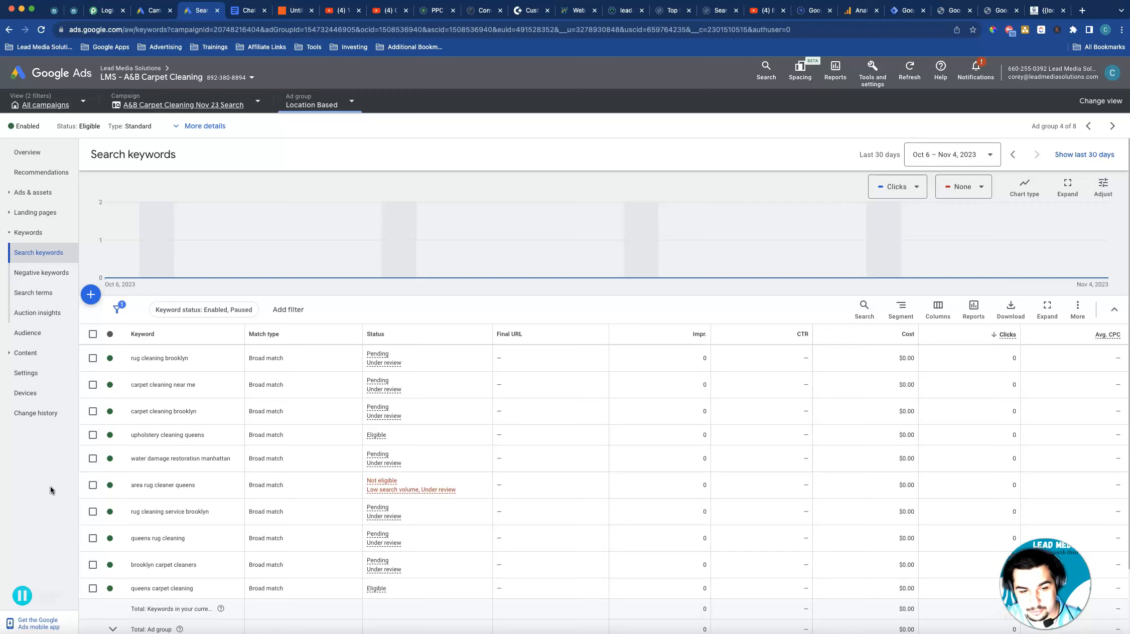
right_click(46, 474)
left_click(32, 463)
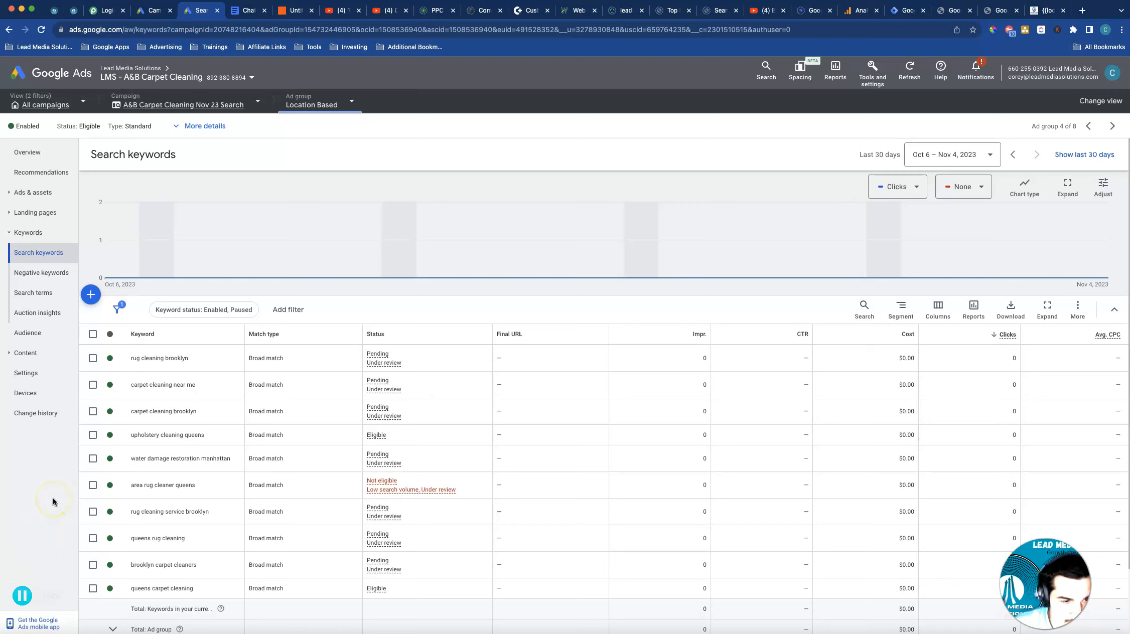
left_click(51, 515)
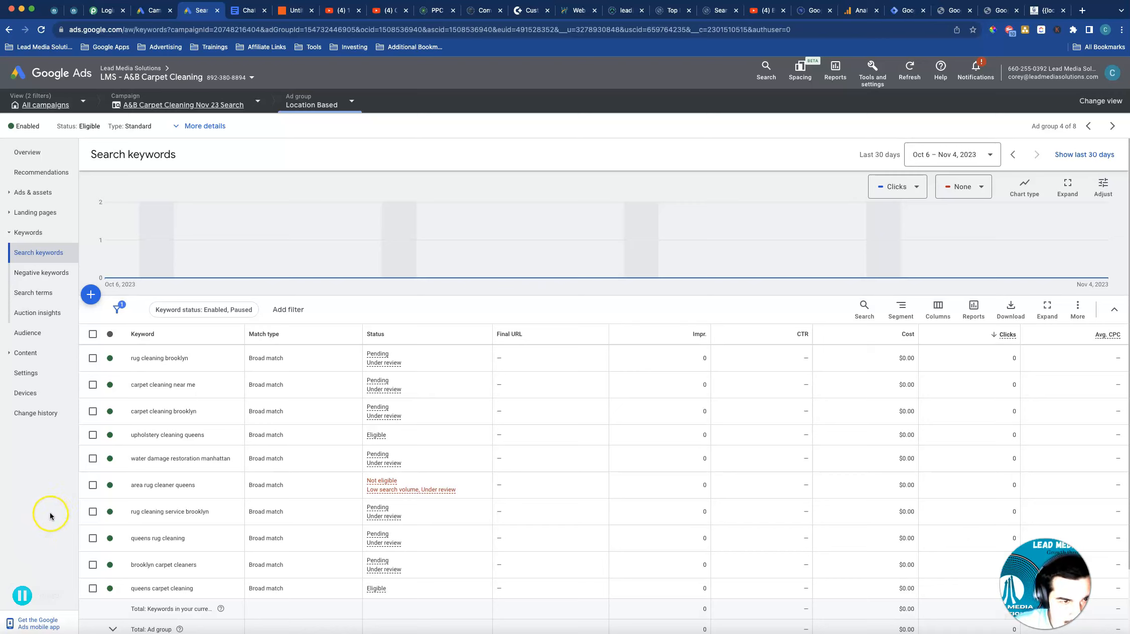